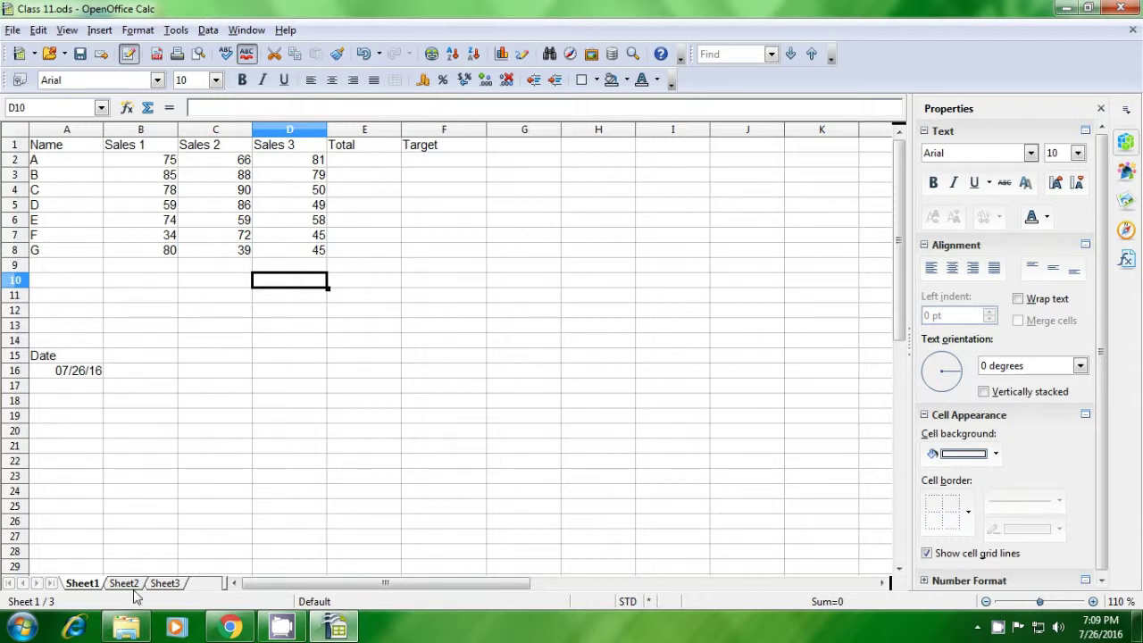
# Step: Clear the old Name and Sales 1 entries from columns A and B of Sheet2
pyautogui.click(165, 586)
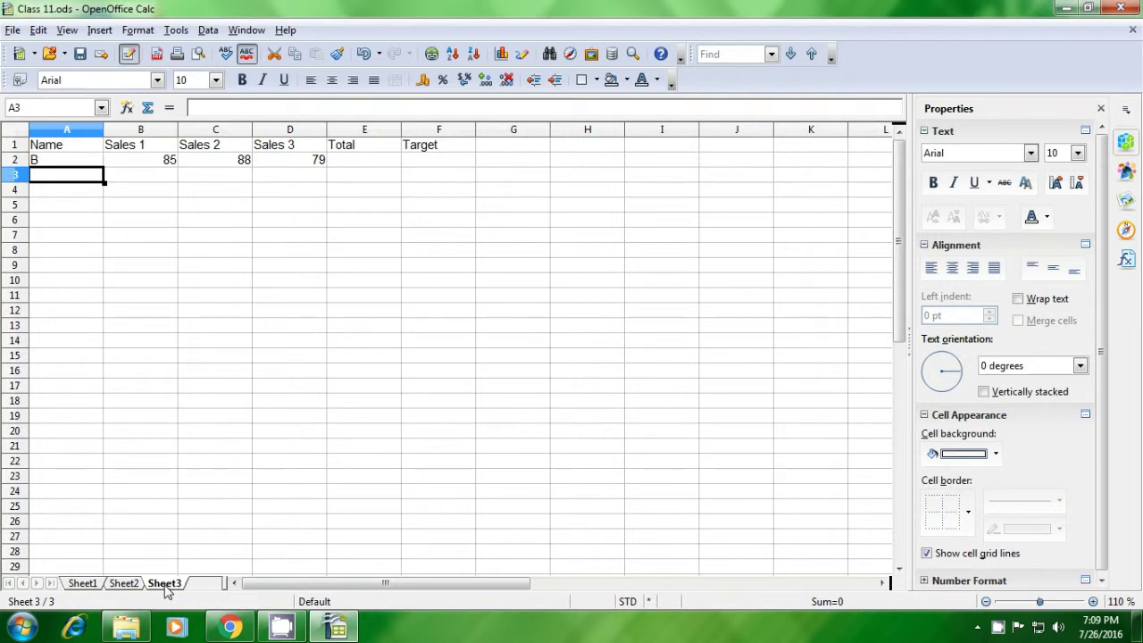
pyautogui.click(132, 586)
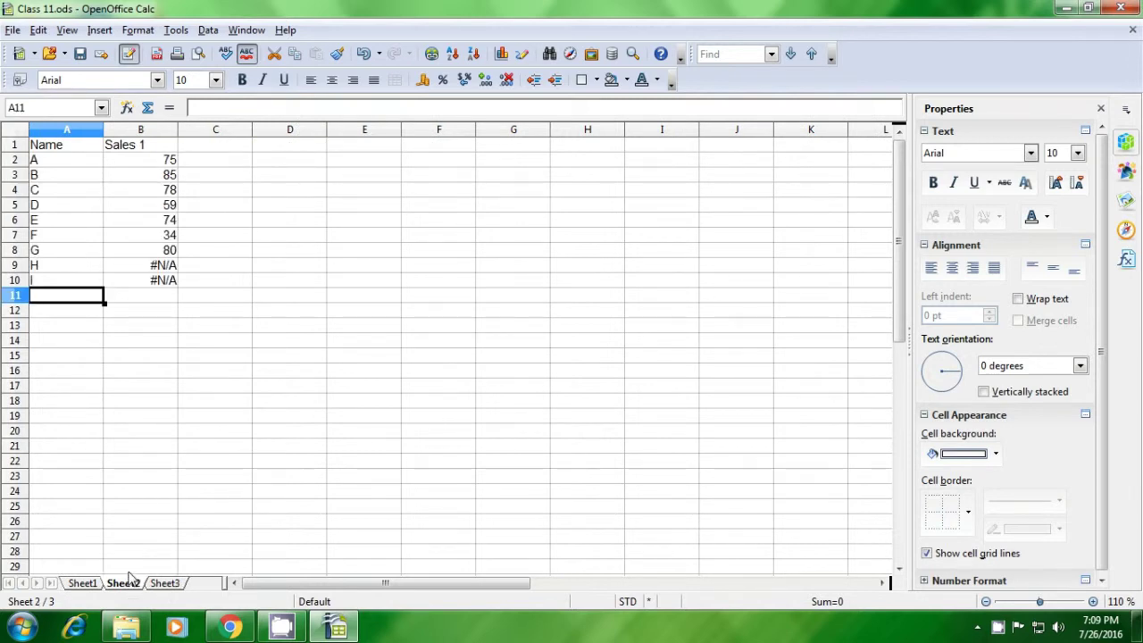
pyautogui.moveTo(45, 145); pyautogui.dragTo(156, 300)
pyautogui.press('Delete')
pyautogui.press('Return')
pyautogui.click(161, 343)
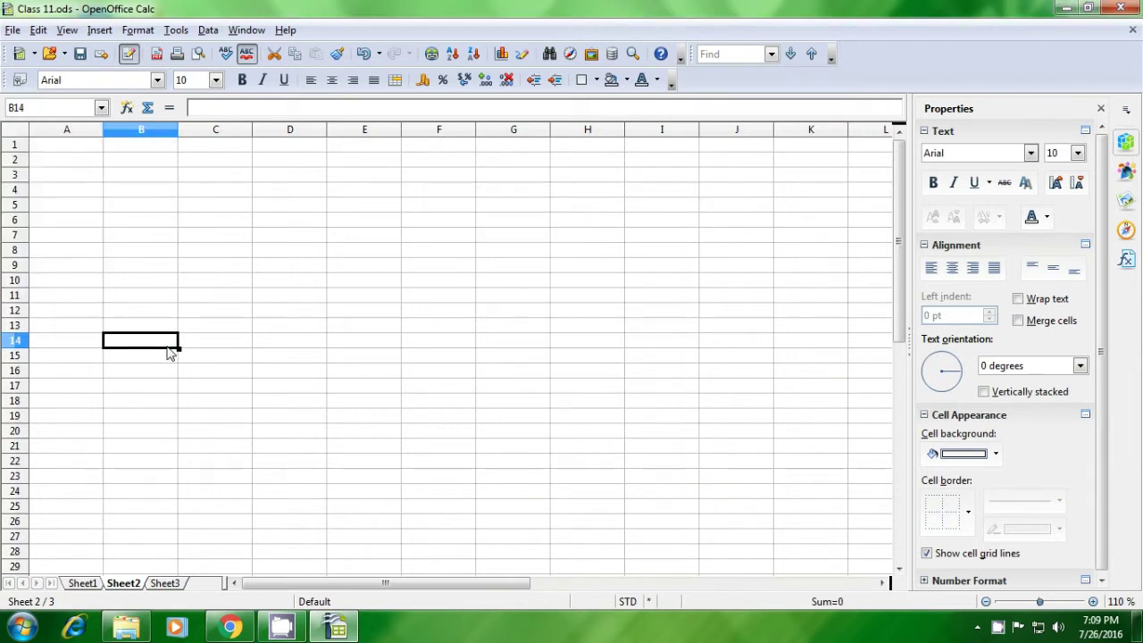
# Step: Copy the name list in A1:A8 of Sheet1 into Sheet2, starting at cell A1
pyautogui.click(82, 583)
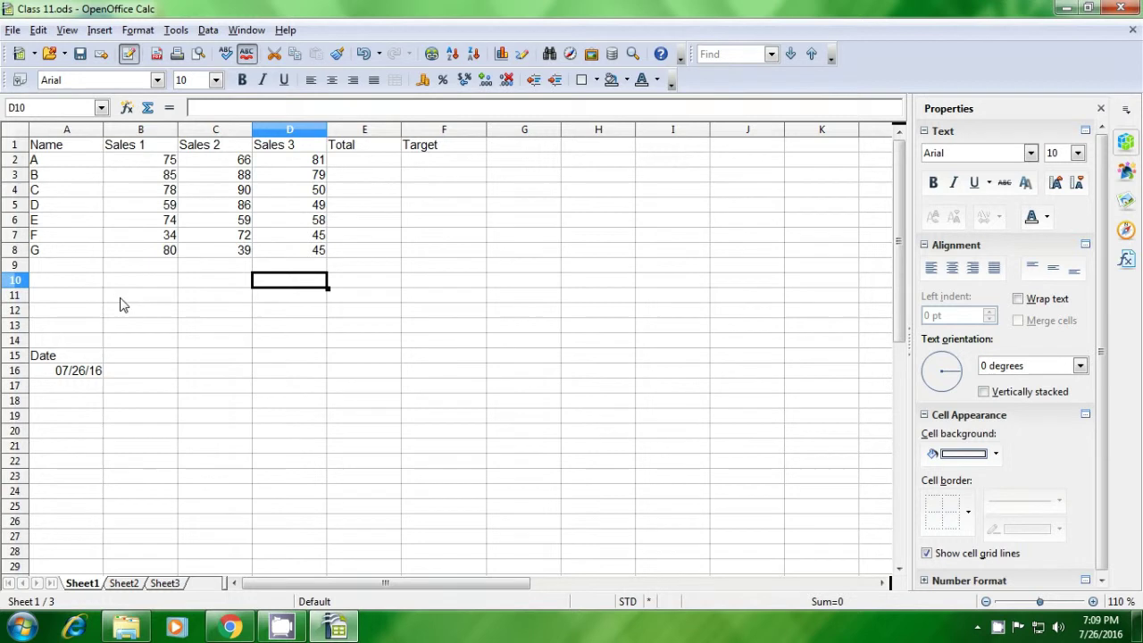
pyautogui.click(60, 150)
pyautogui.moveTo(59, 156); pyautogui.dragTo(60, 252)
pyautogui.hotkey('ctrl', 'c')
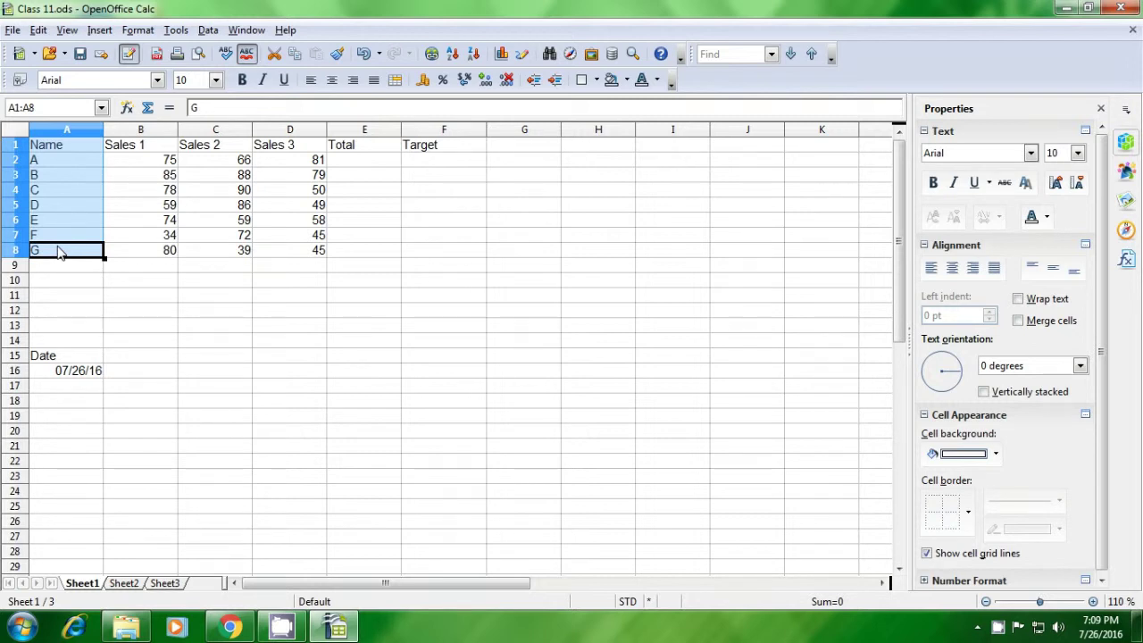
pyautogui.click(124, 583)
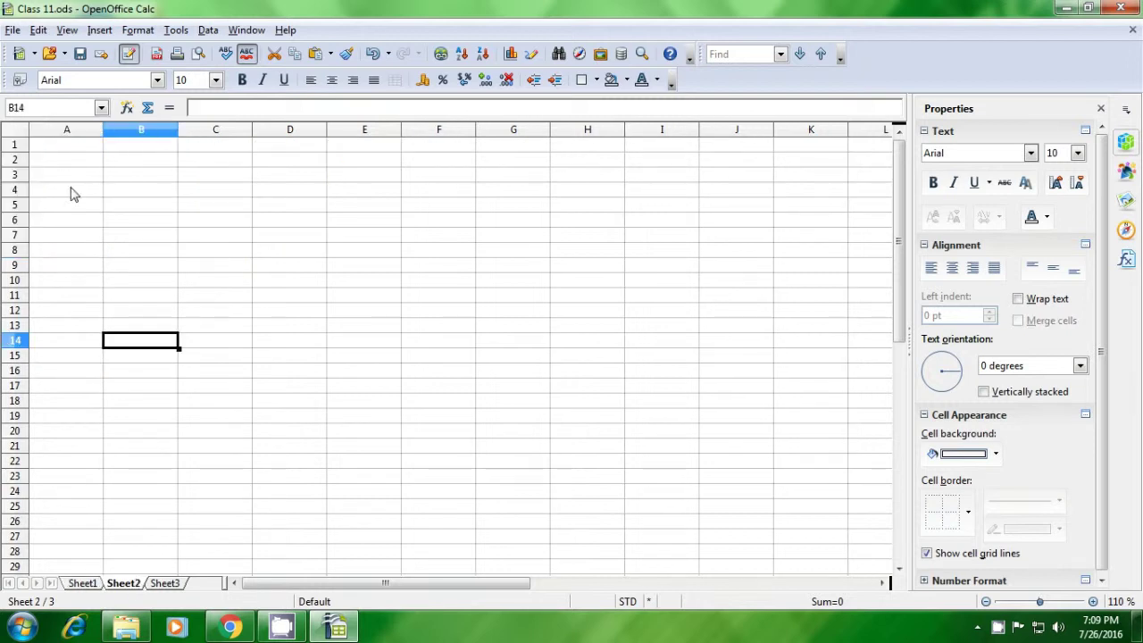
pyautogui.click(52, 152)
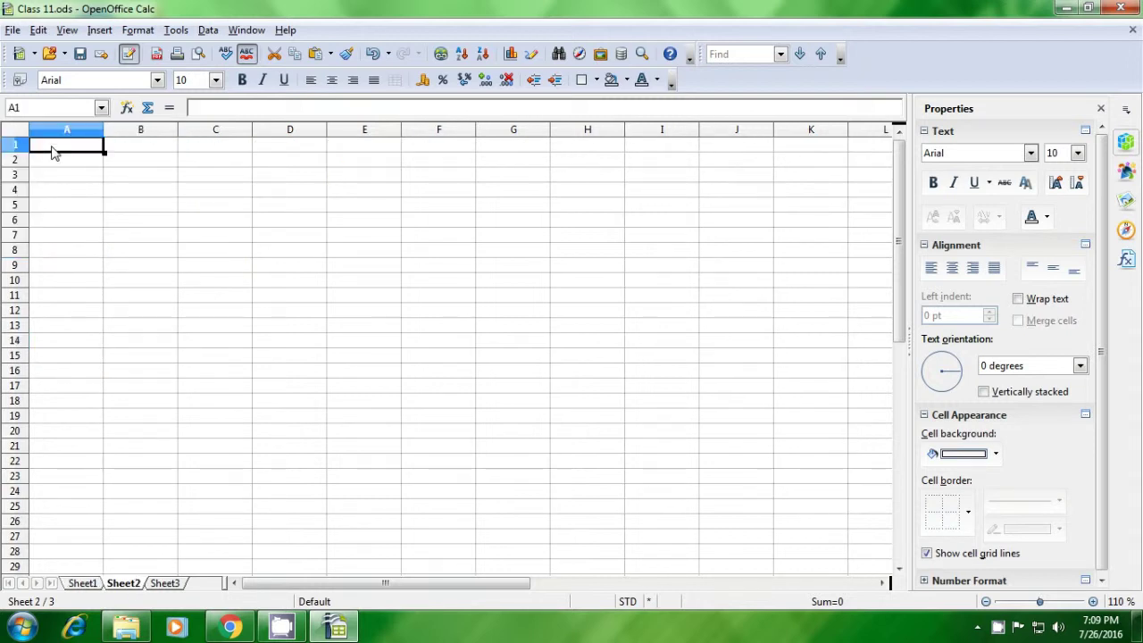
pyautogui.hotkey('ctrl', 'v')
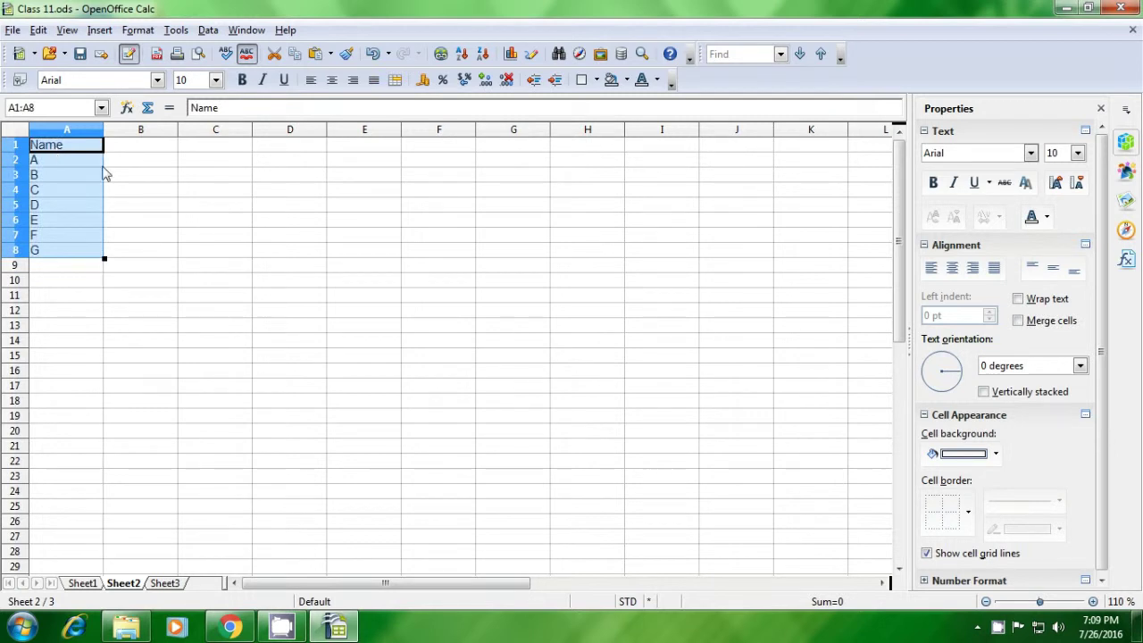
# Step: Enter the formula =VLOOKUP(A1;Sheet1.A1:F8;2;0) in cell B1 of Sheet2
pyautogui.click(130, 180)
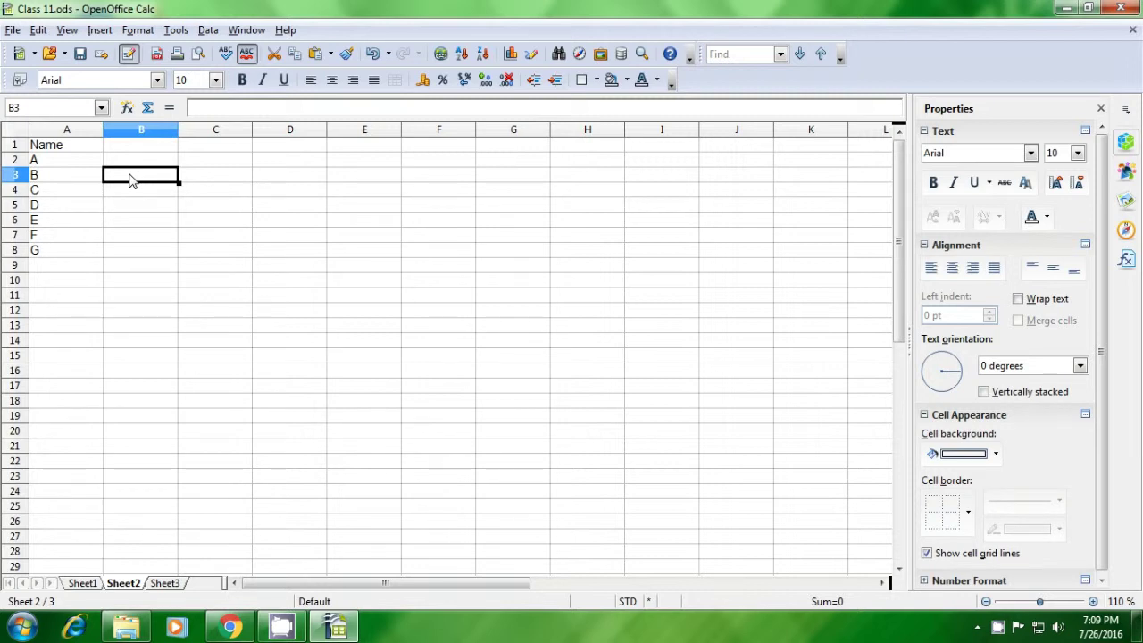
pyautogui.click(124, 147)
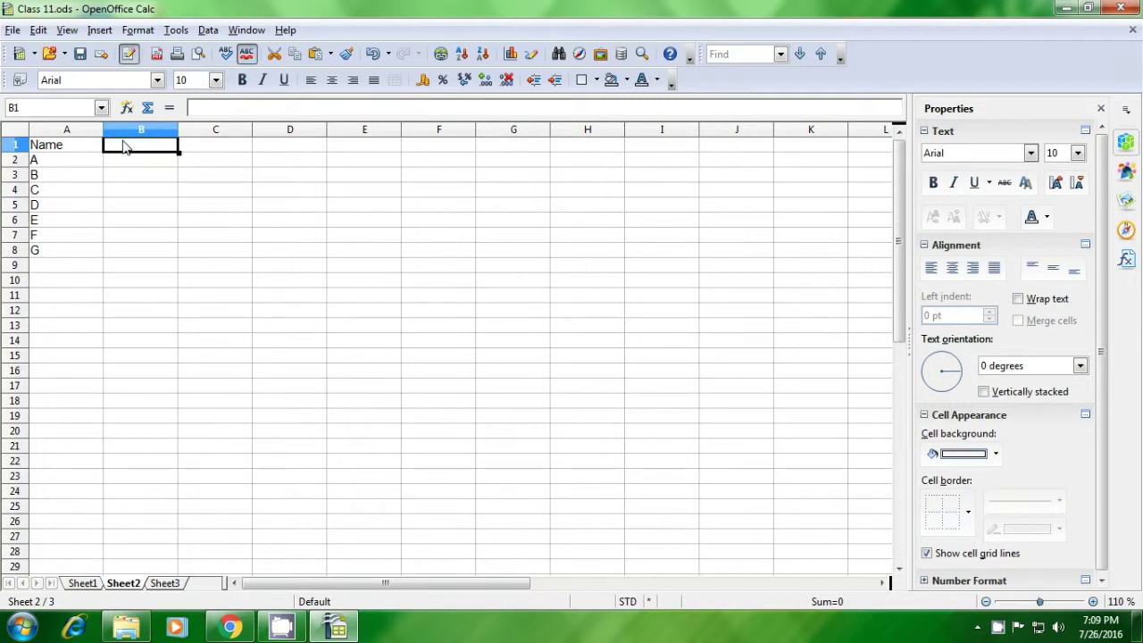
pyautogui.write('=vloo')
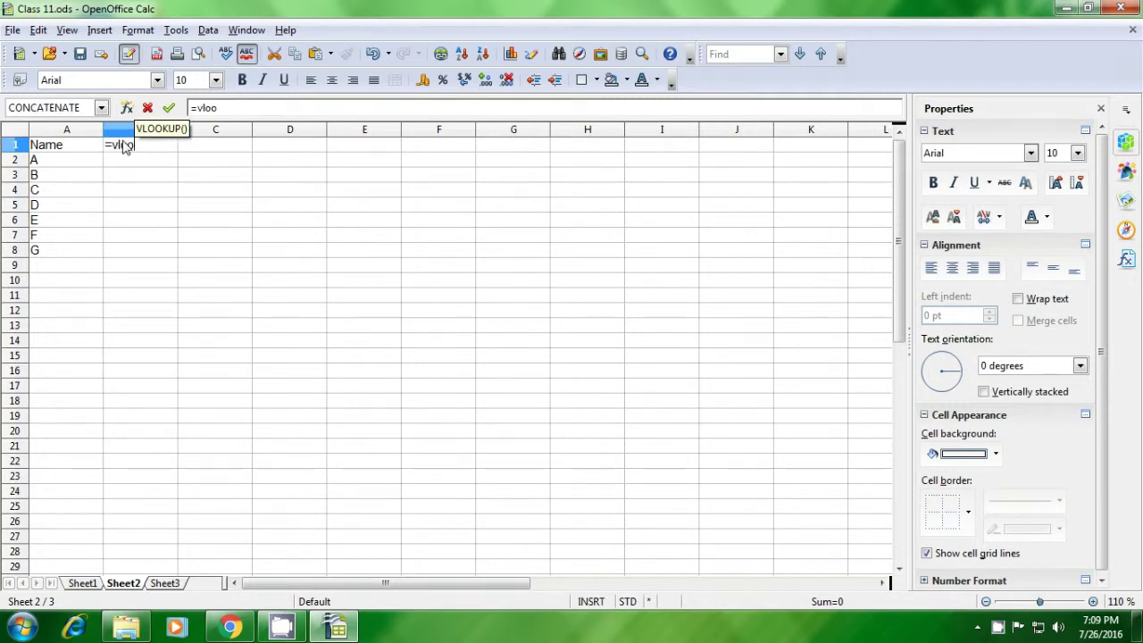
pyautogui.write('kup(')
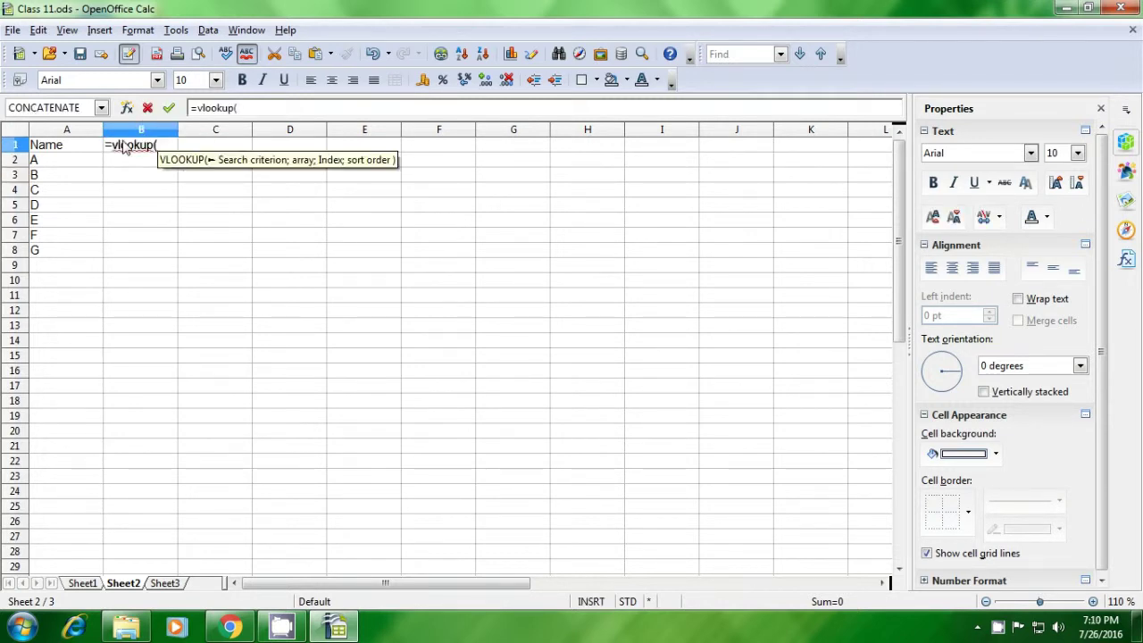
pyautogui.click(66, 149)
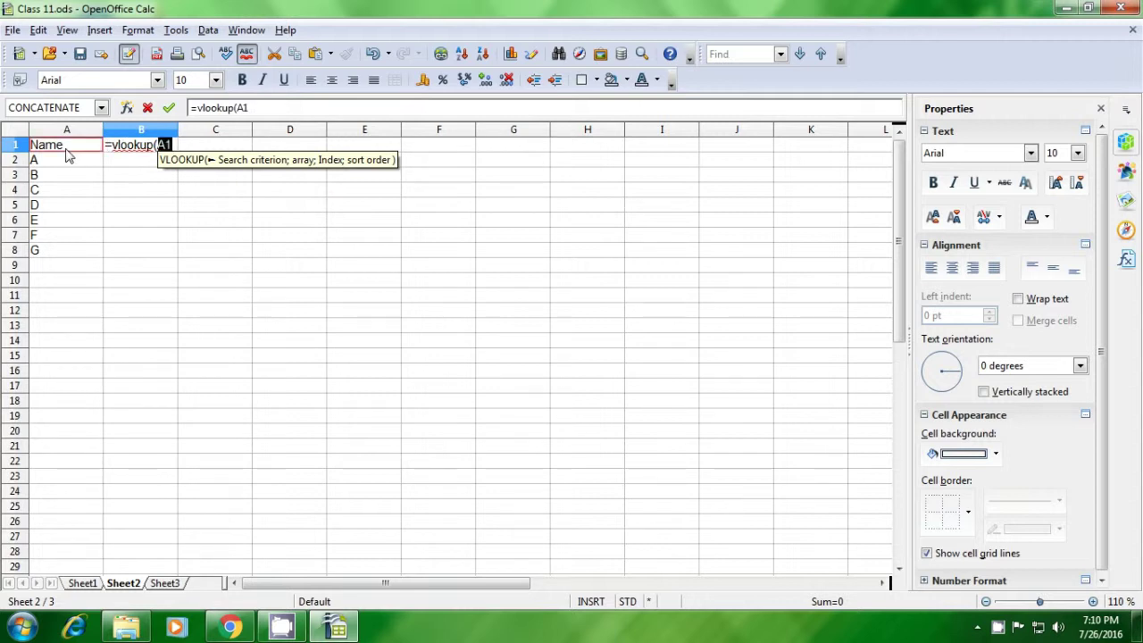
pyautogui.write(';')
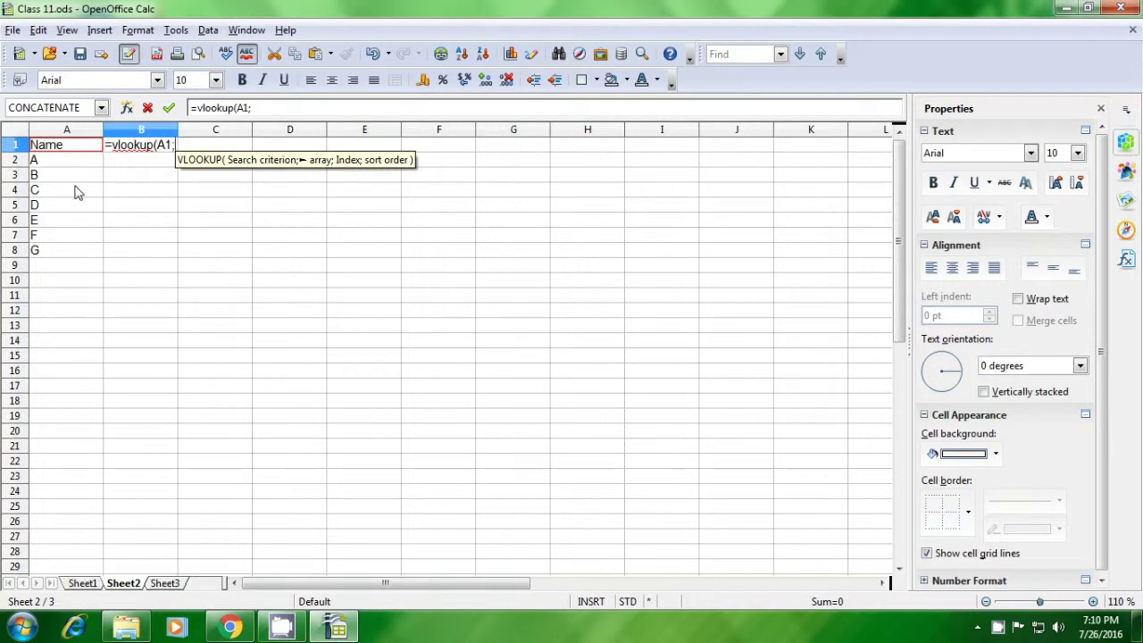
pyautogui.click(82, 583)
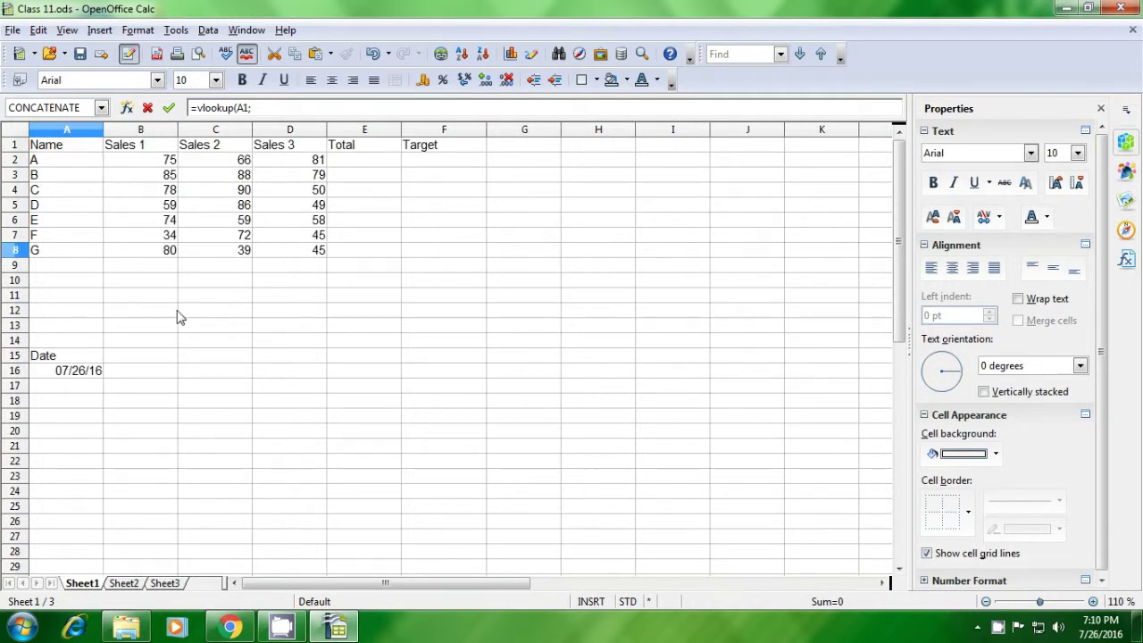
pyautogui.moveTo(95, 149); pyautogui.dragTo(423, 259)
pyautogui.write(';2')
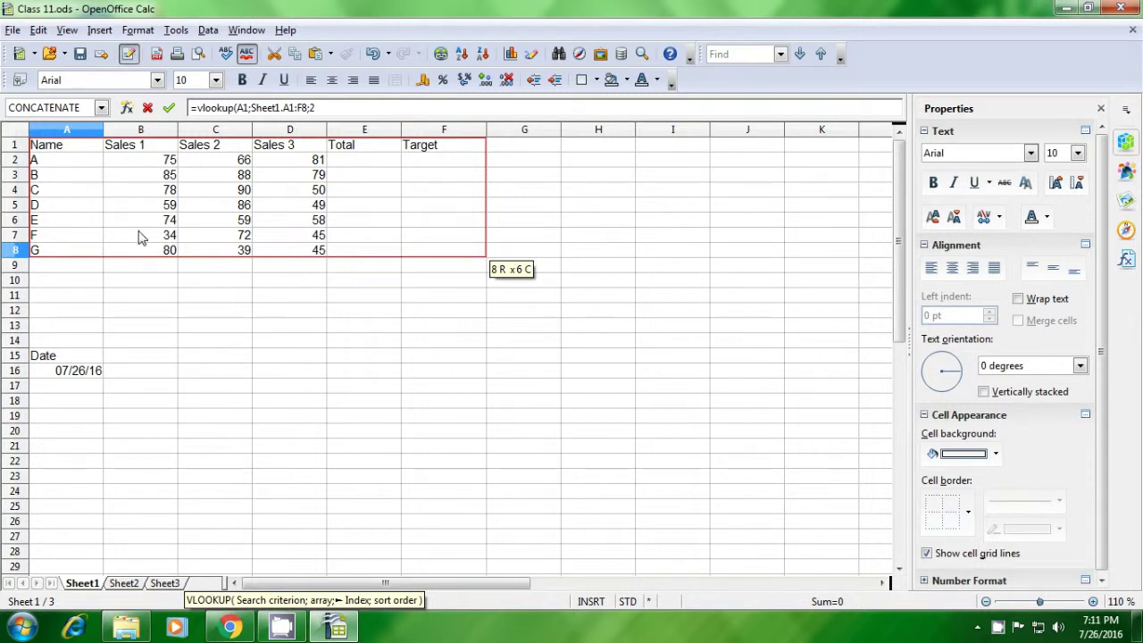
pyautogui.write(';')
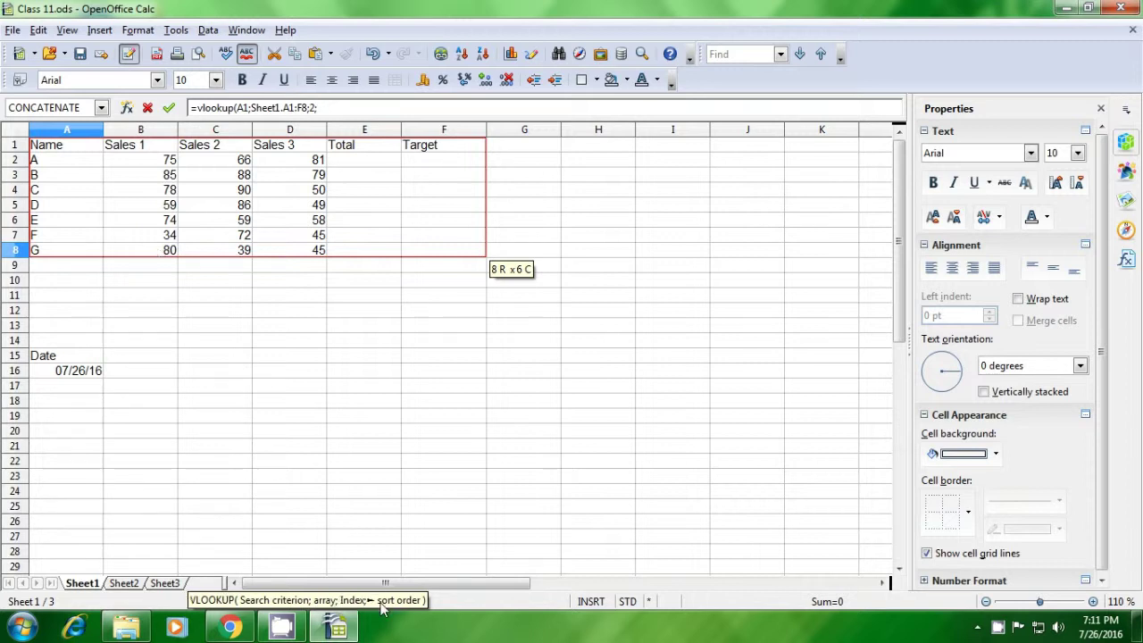
pyautogui.write('0')
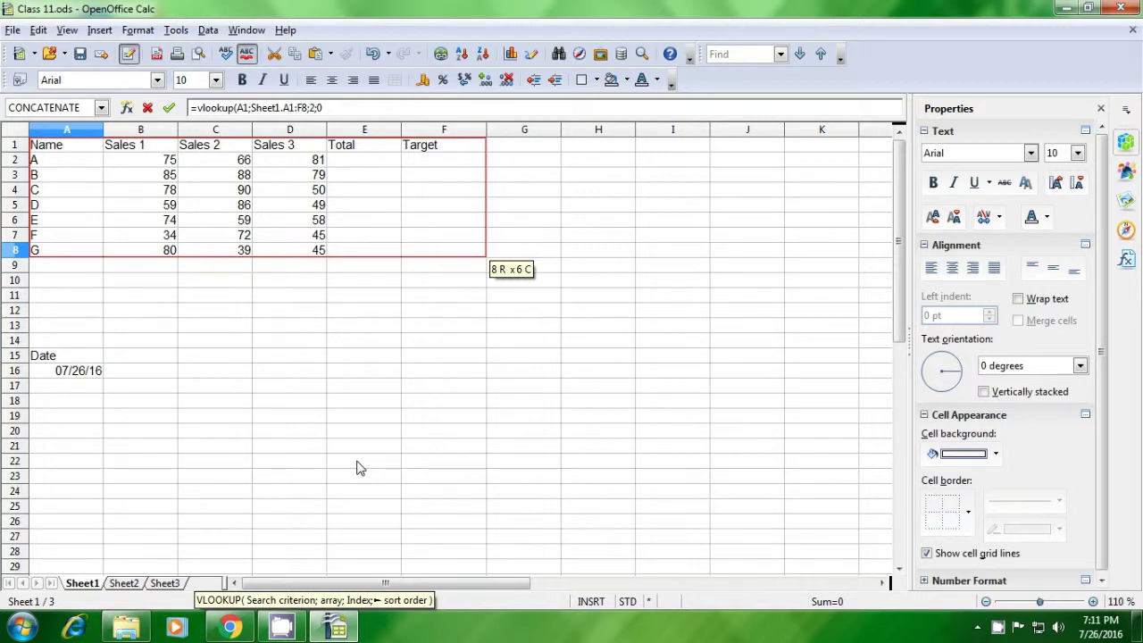
pyautogui.write(')')
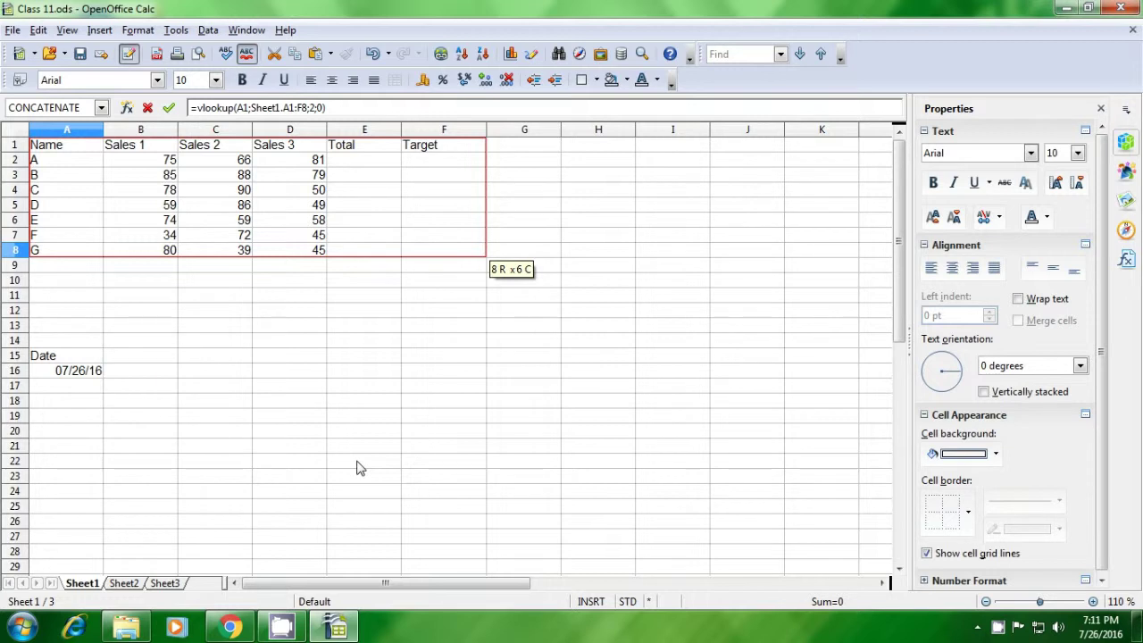
pyautogui.press('Escape')
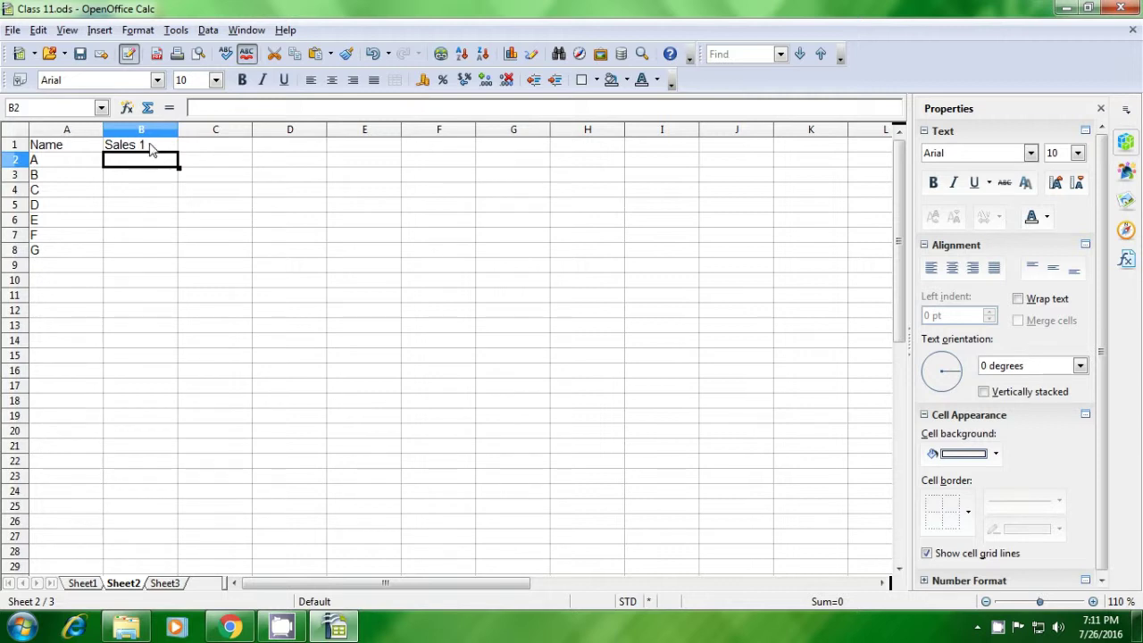
# Step: Fill the VLOOKUP formula from B1 down through B10 on Sheet2
pyautogui.click(154, 183)
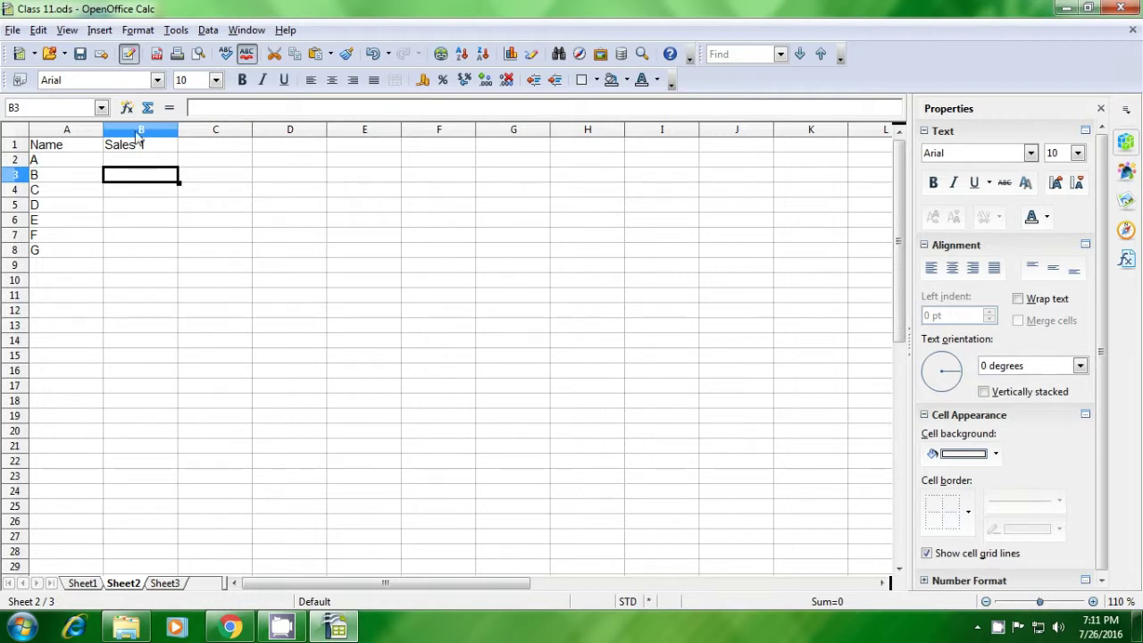
pyautogui.click(136, 147)
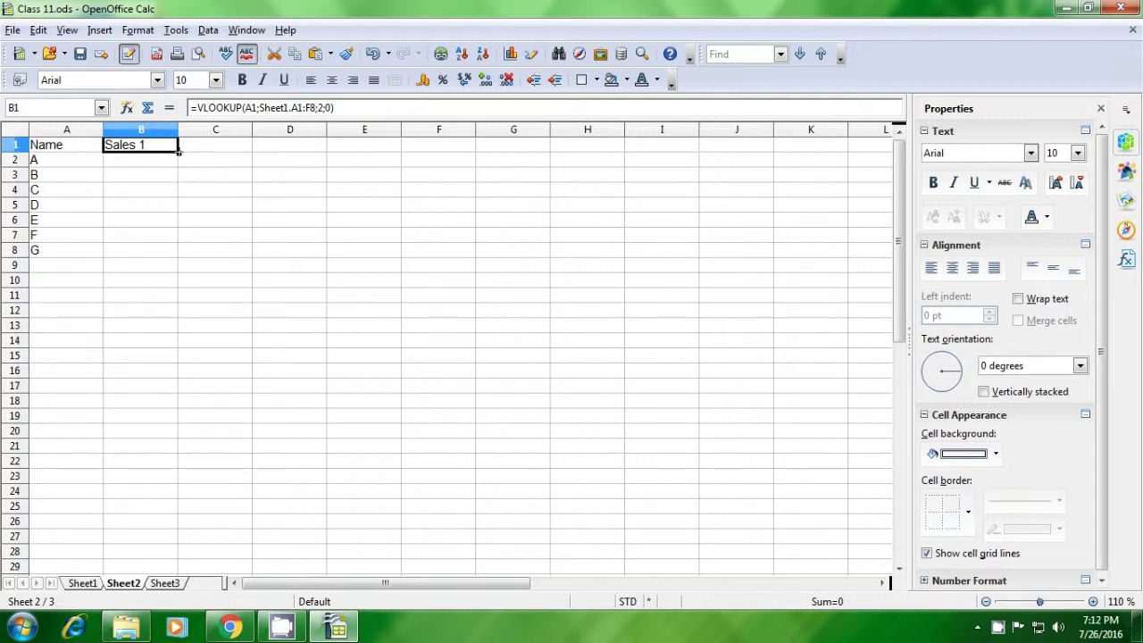
pyautogui.moveTo(179, 153); pyautogui.dragTo(175, 268)
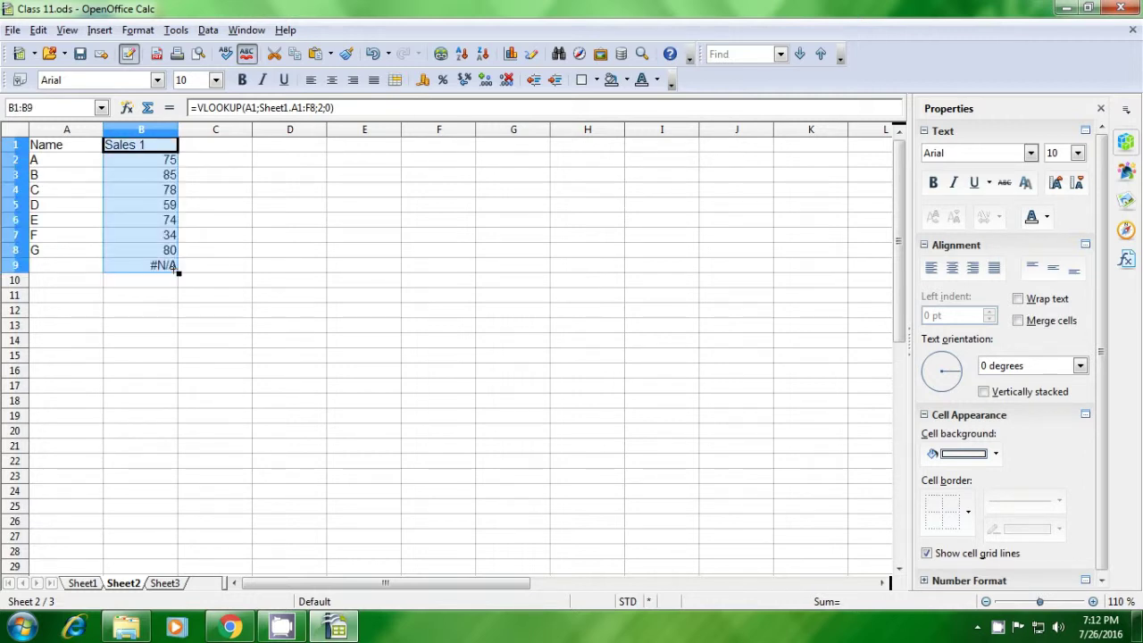
pyautogui.moveTo(178, 273); pyautogui.dragTo(186, 288)
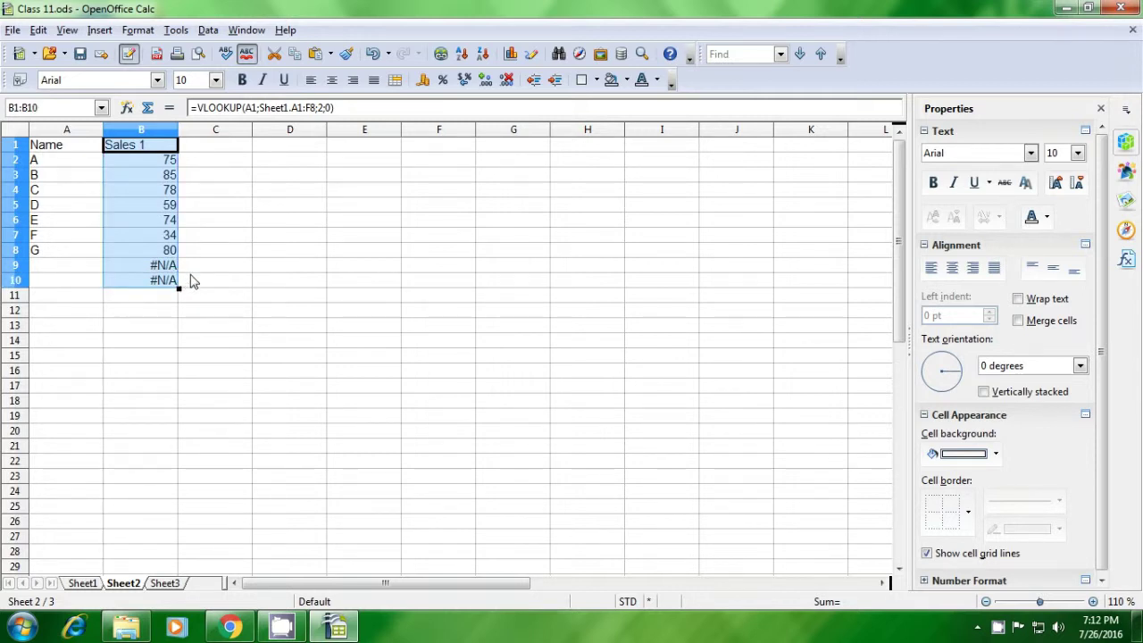
pyautogui.click(199, 268)
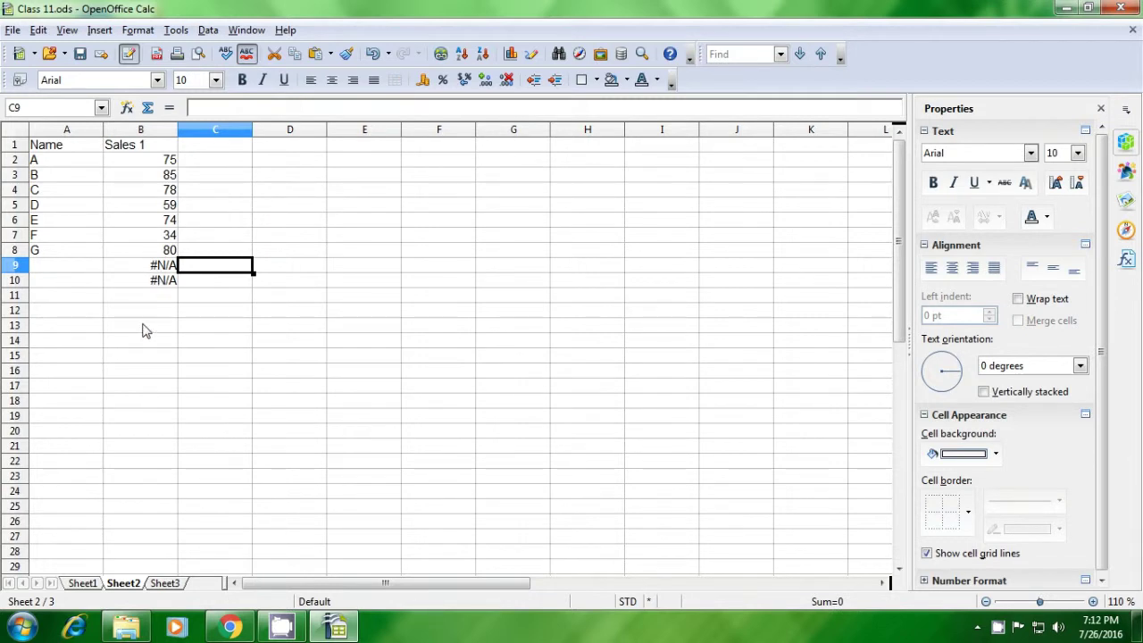
# Step: Add names H and I in A9:A10 of Sheet1, with Sales 1 values 81 and 82
pyautogui.click(82, 583)
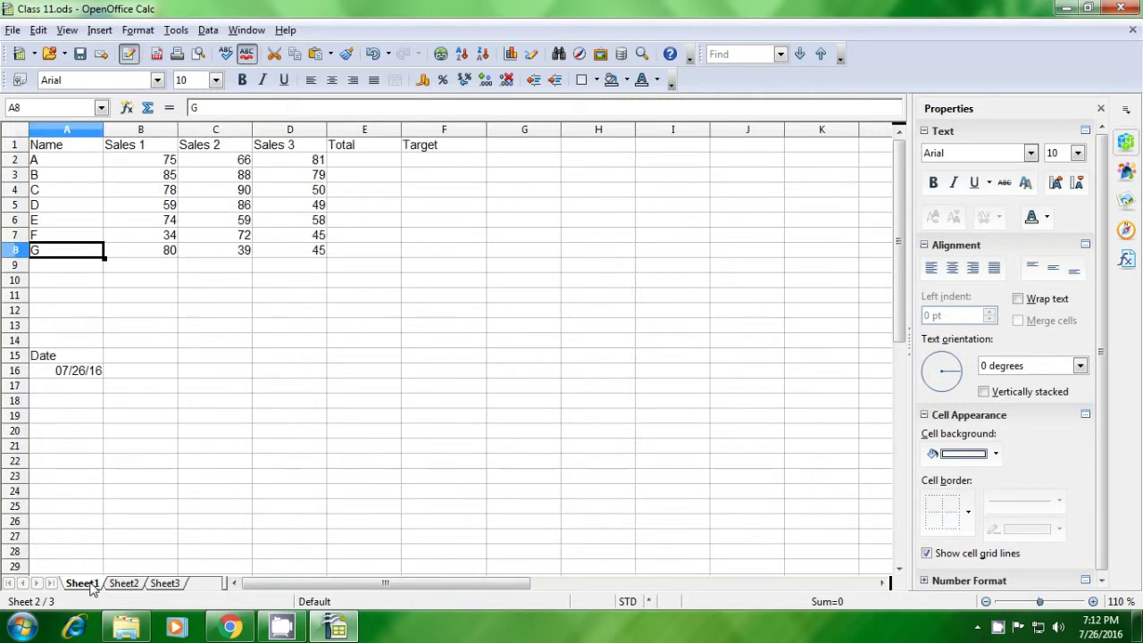
pyautogui.click(64, 268)
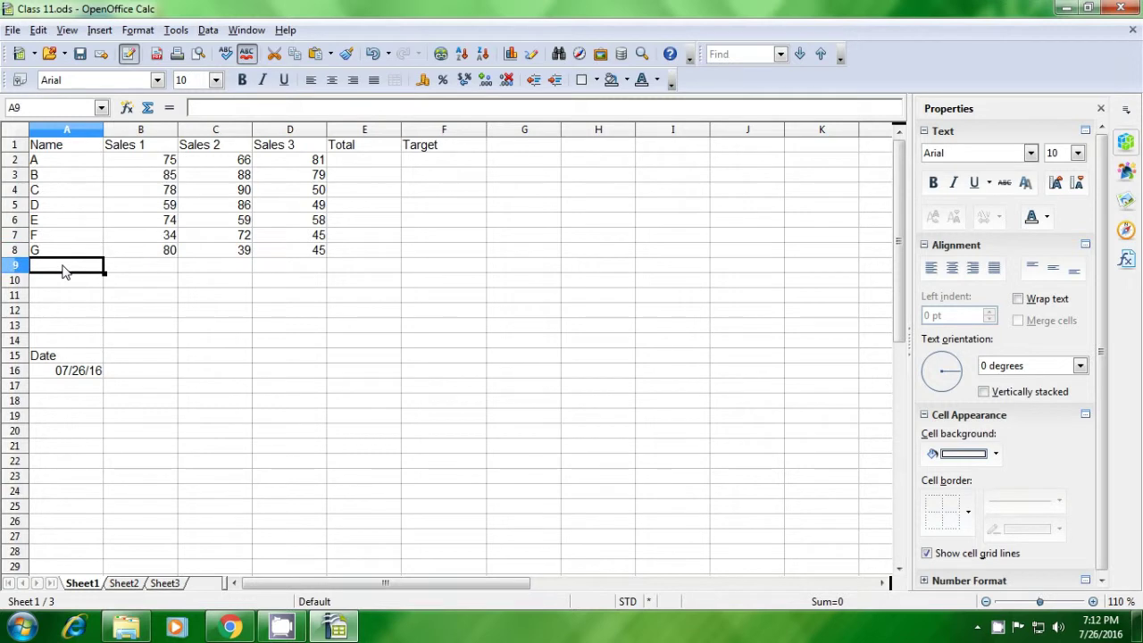
pyautogui.write('H')
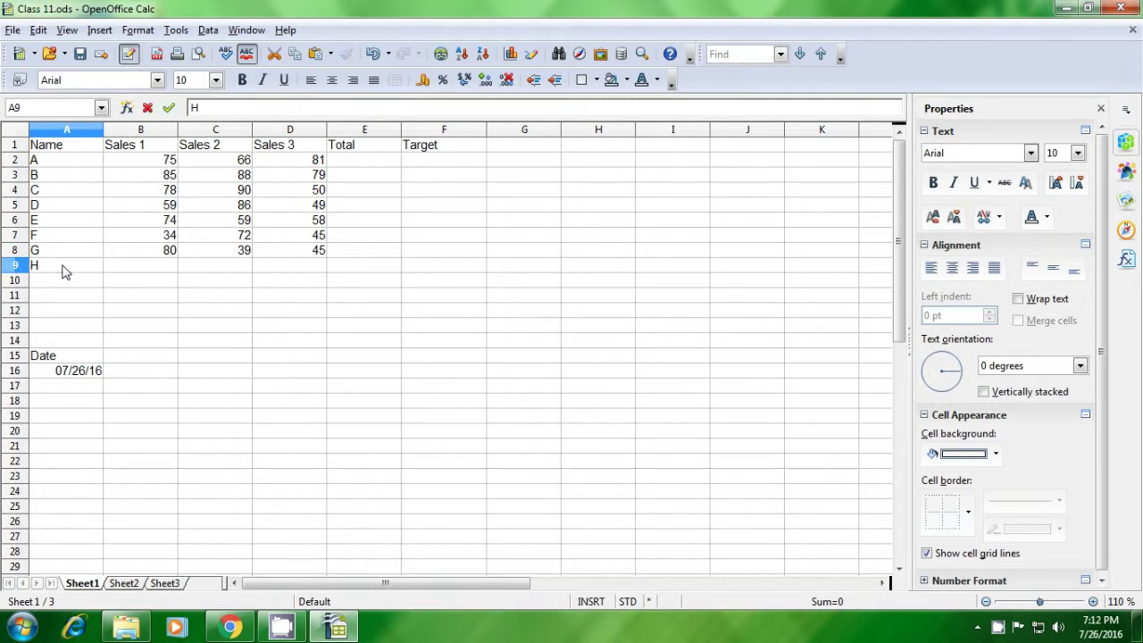
pyautogui.press('Return')
pyautogui.write('I')
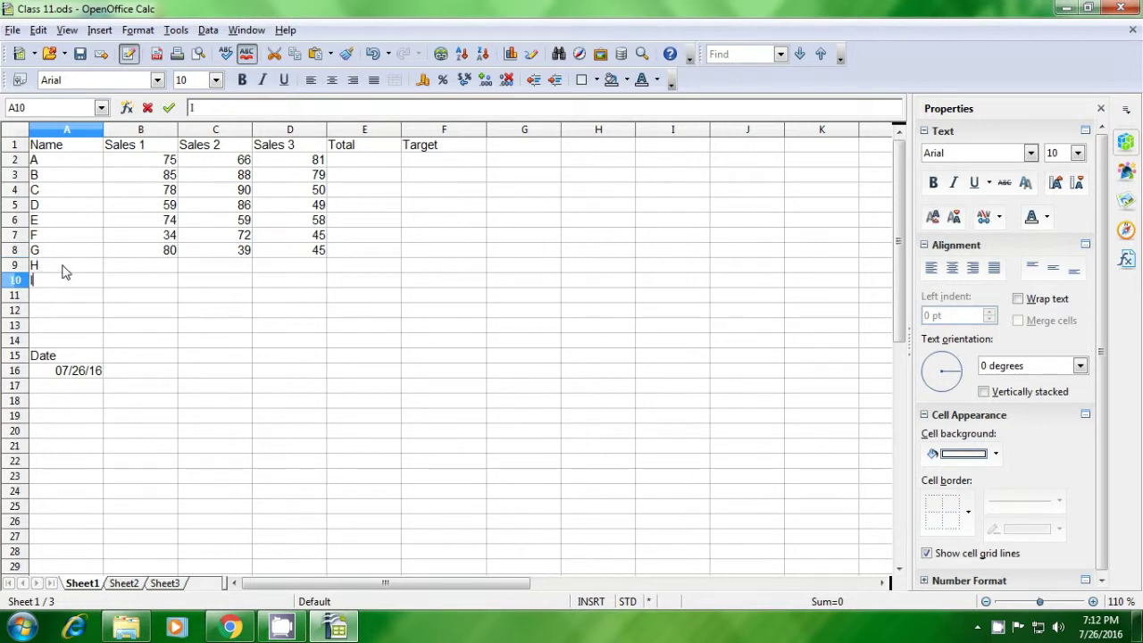
pyautogui.press('Tab')
pyautogui.press('Up')
pyautogui.write('81')
pyautogui.press('Return')
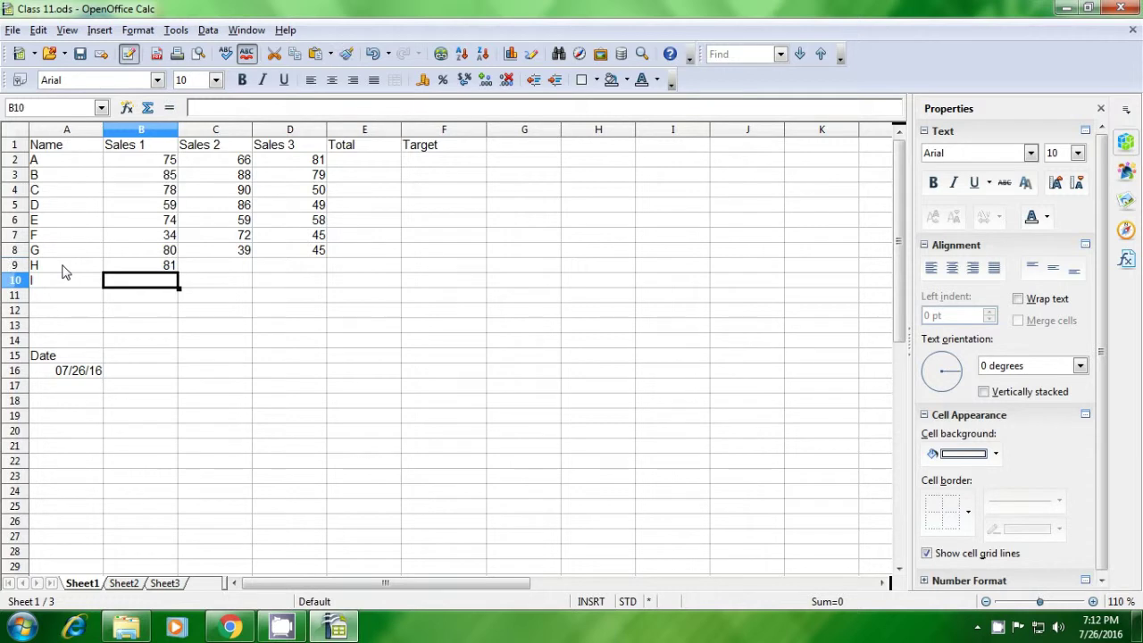
pyautogui.write('82')
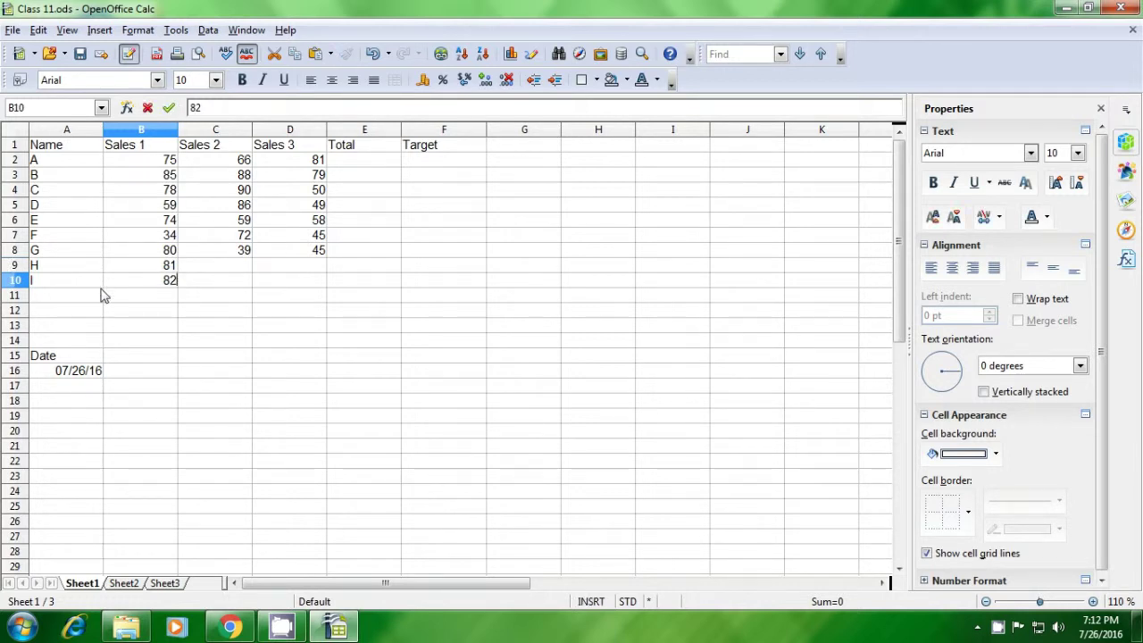
pyautogui.press('Return')
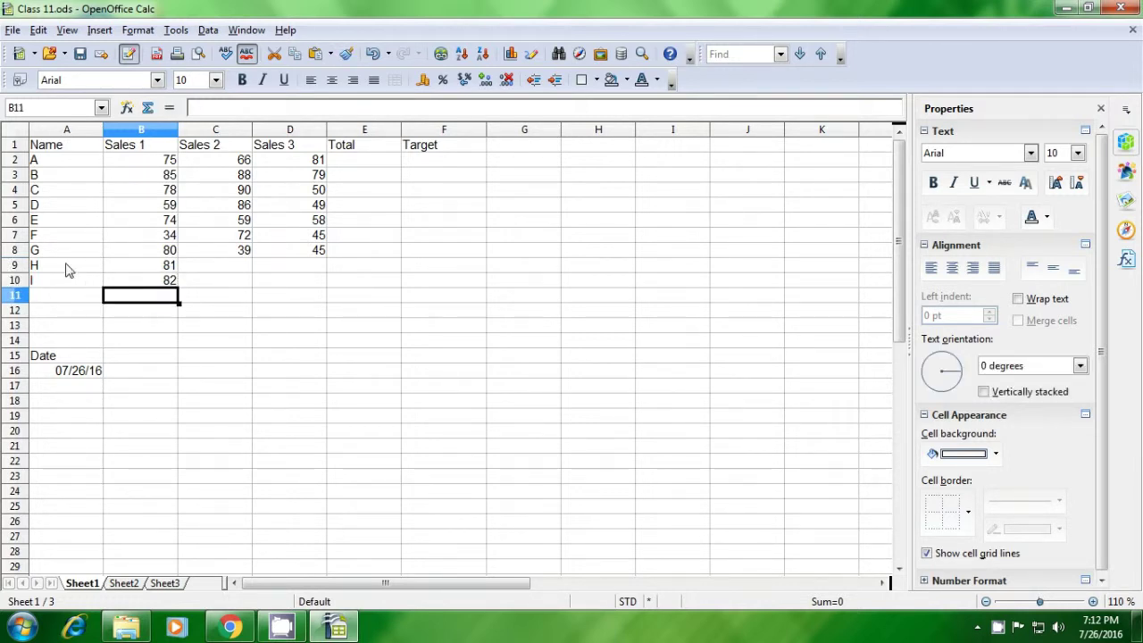
# Step: Copy the names H and I from A9:A10 of Sheet1 into A9:A10 of Sheet2
pyautogui.moveTo(66, 270); pyautogui.dragTo(66, 288)
pyautogui.hotkey('ctrl', 'c')
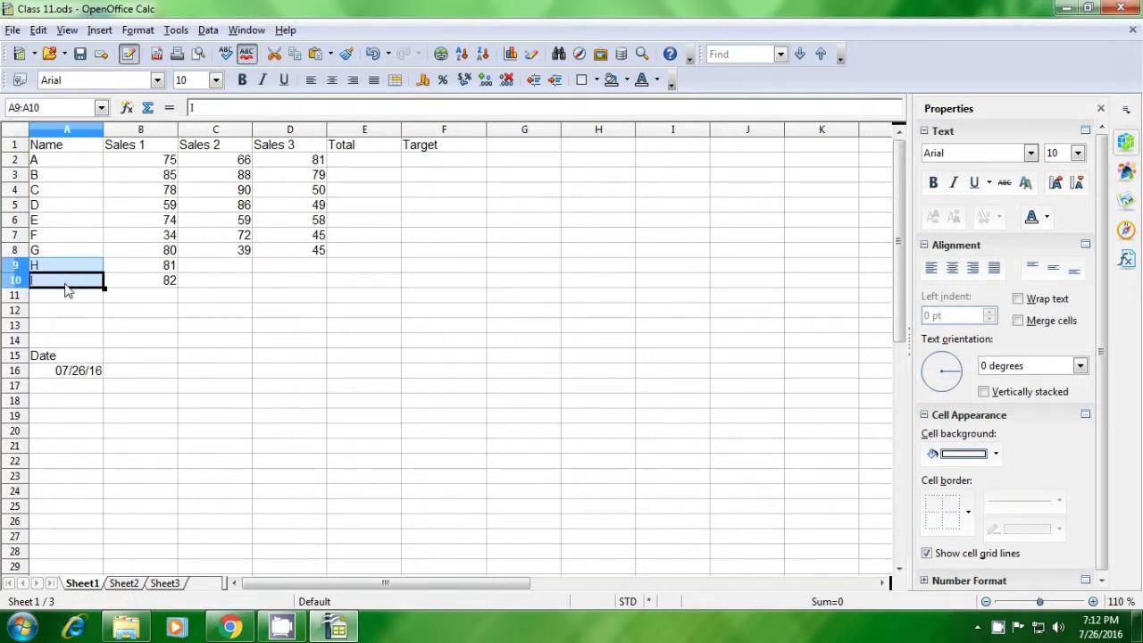
pyautogui.click(73, 313)
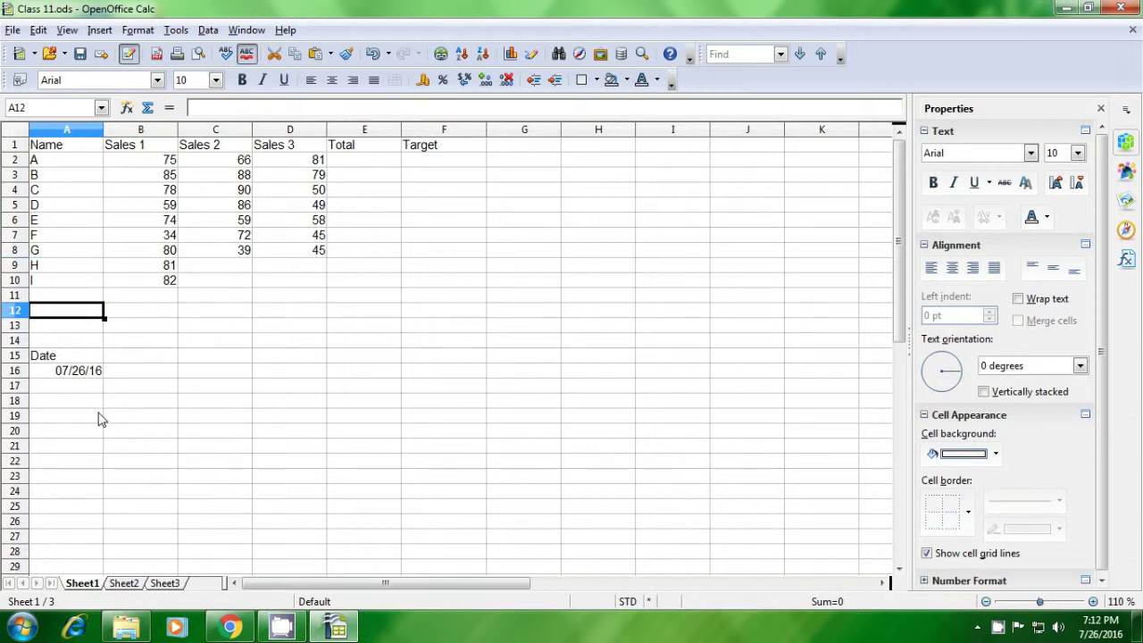
pyautogui.click(125, 584)
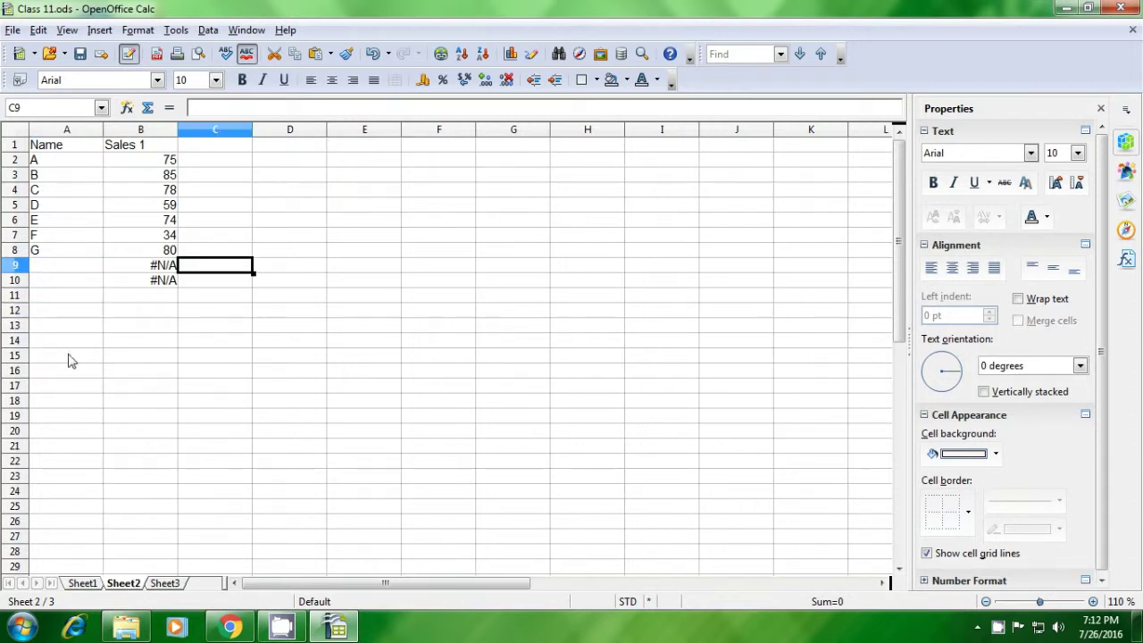
pyautogui.click(51, 273)
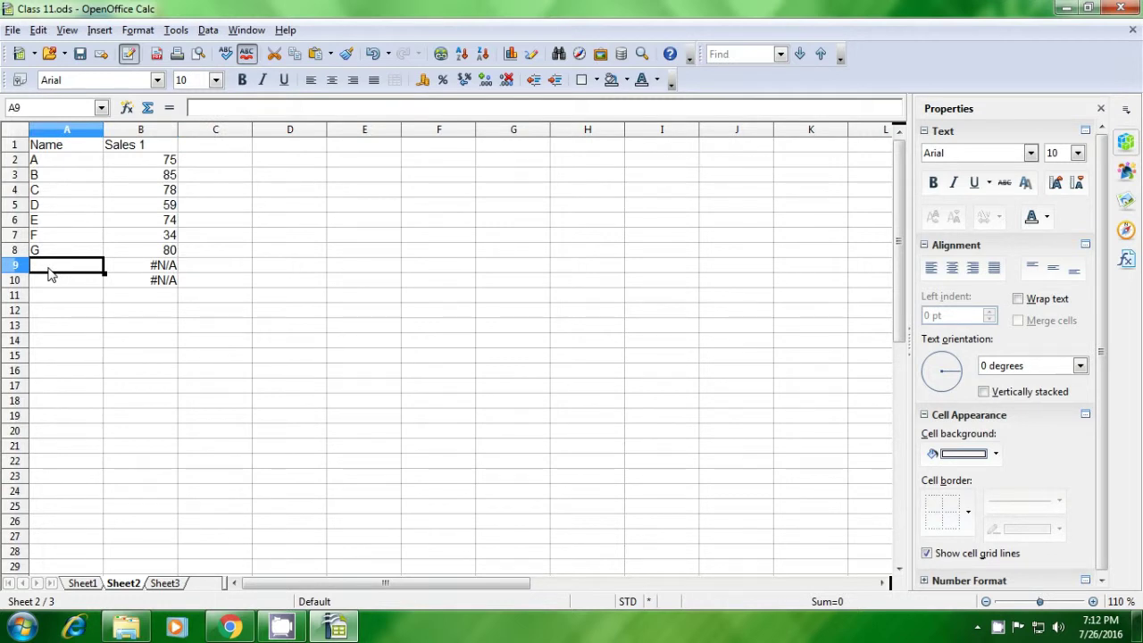
pyautogui.hotkey('ctrl', 'v')
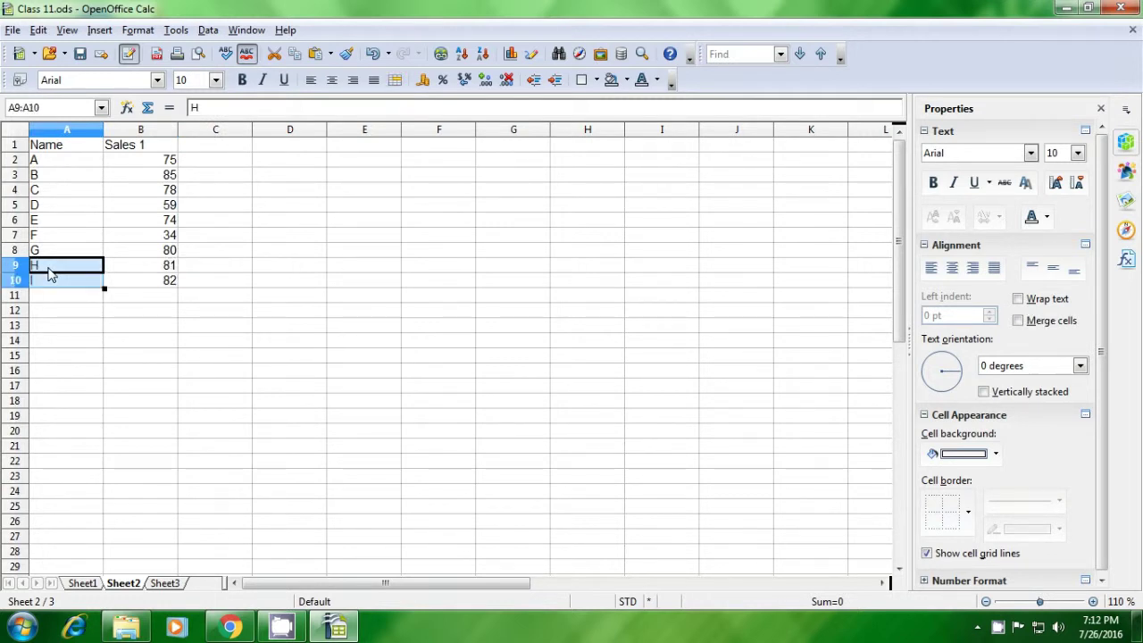
pyautogui.click(110, 312)
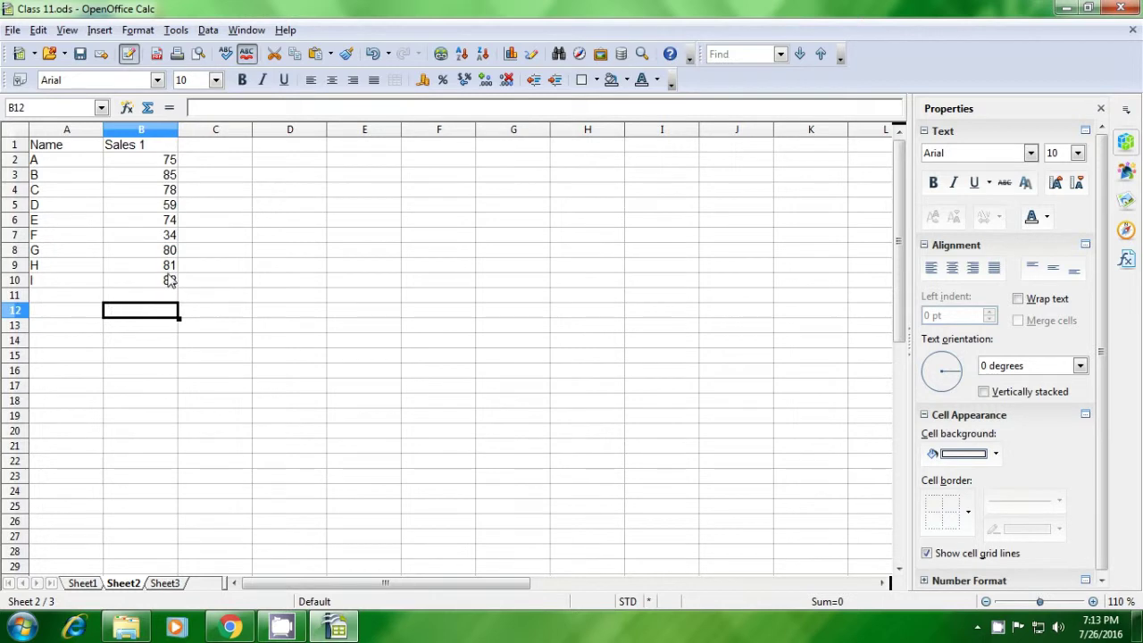
pyautogui.click(155, 342)
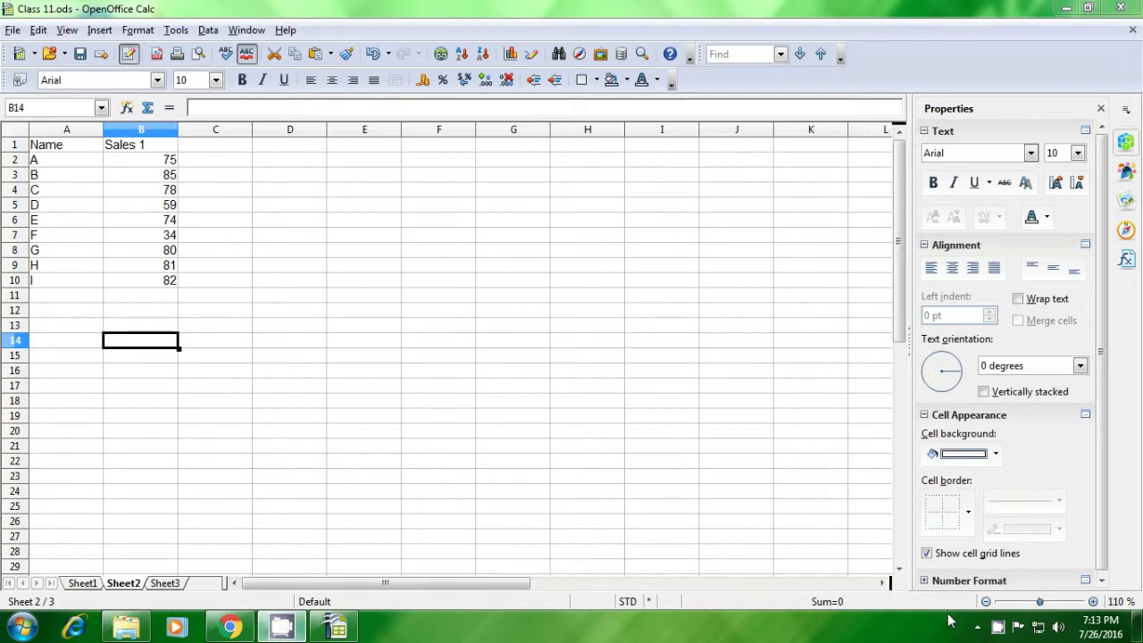
pyautogui.click(998, 627)
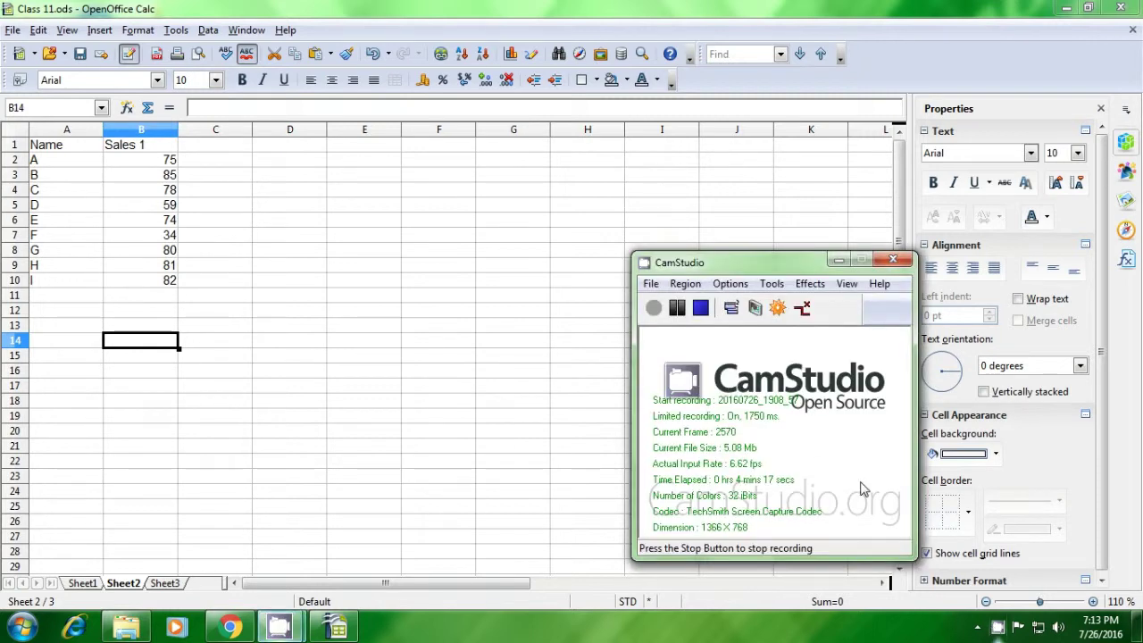
pyautogui.click(700, 307)
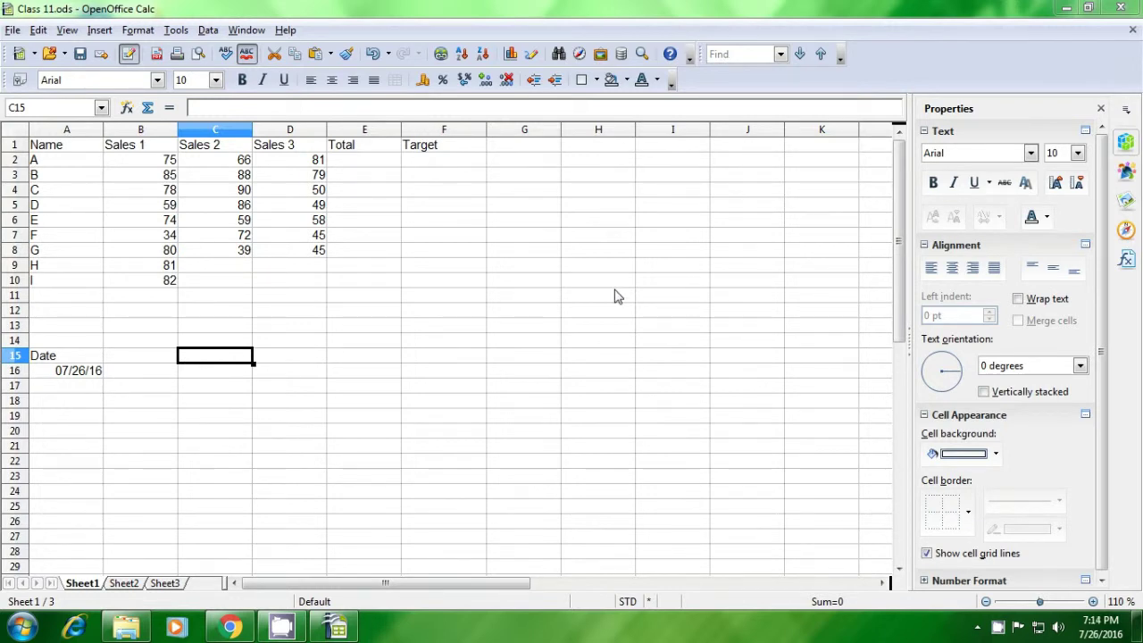
# Step: Copy the header row A1:F1 of Sheet1 into Sheet3, starting at cell A1
pyautogui.moveTo(85, 147); pyautogui.dragTo(422, 150)
pyautogui.hotkey('ctrl', 'c')
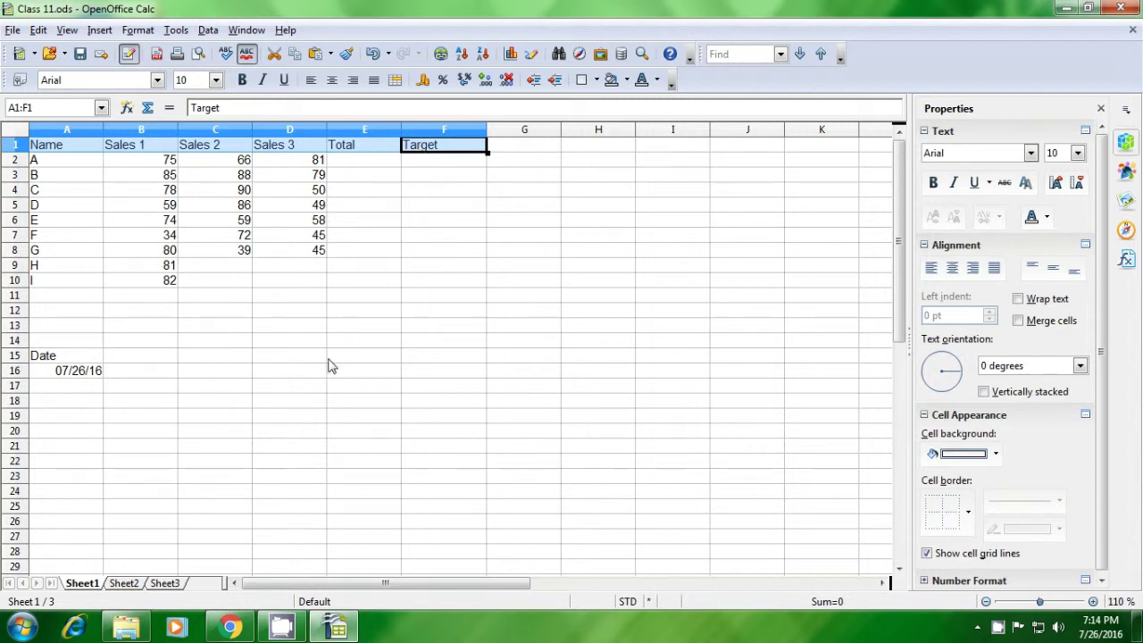
pyautogui.click(167, 583)
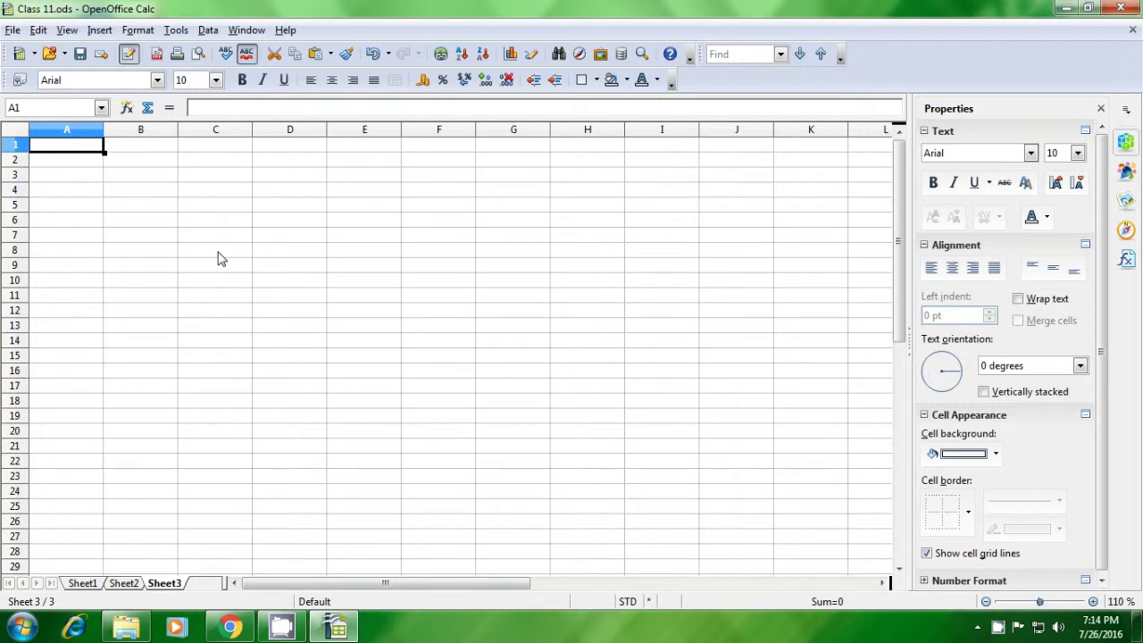
pyautogui.hotkey('ctrl', 'v')
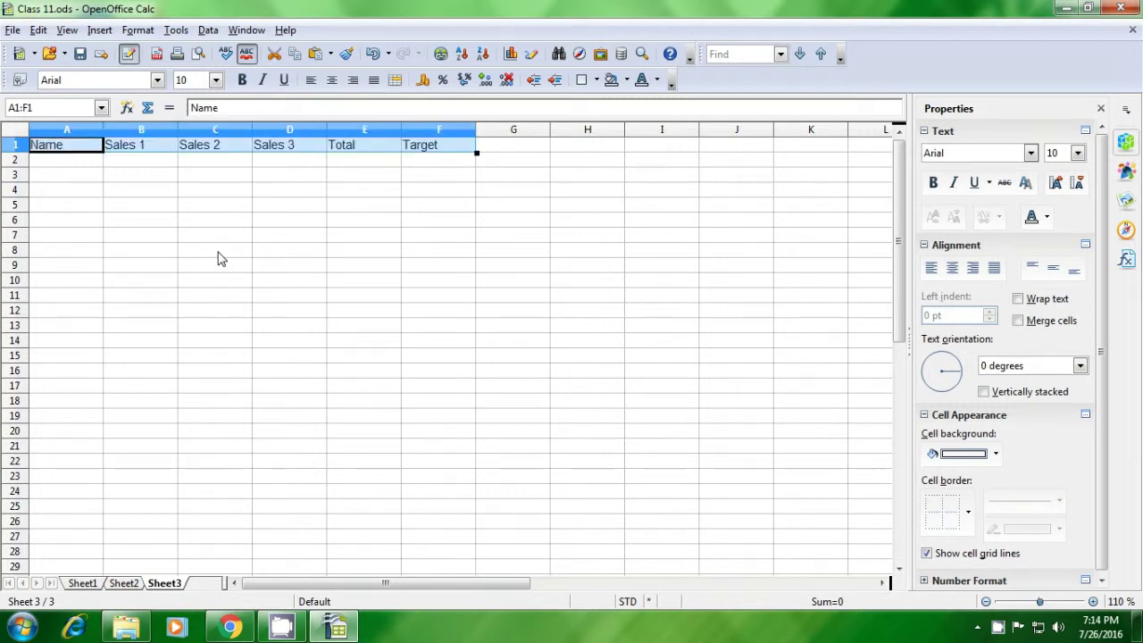
pyautogui.click(218, 253)
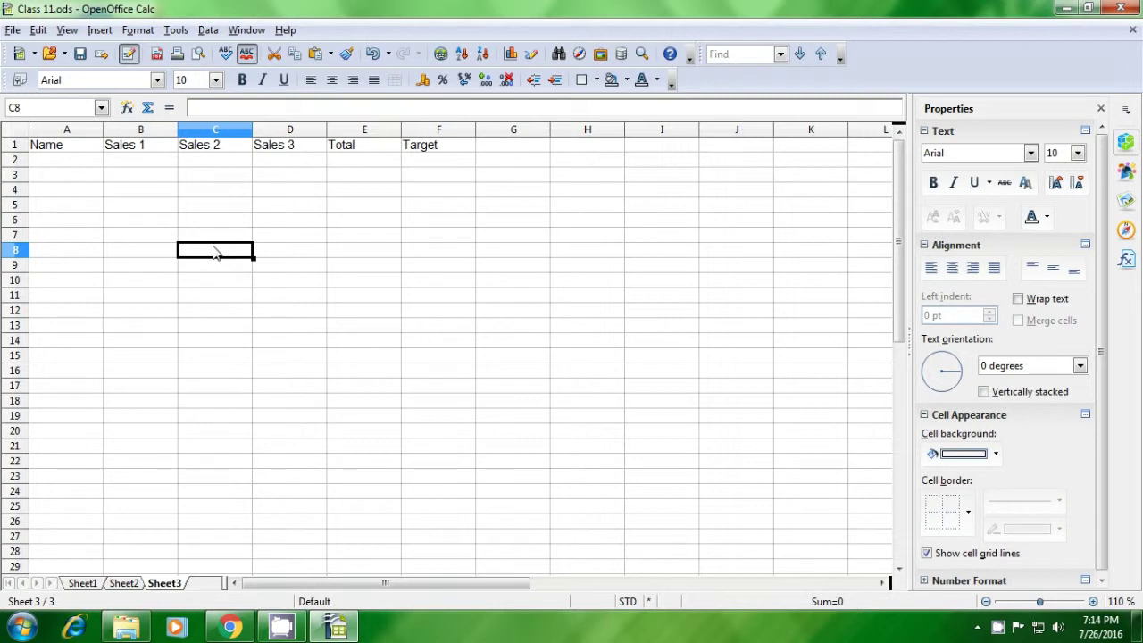
# Step: Enter the formula =HLOOKUP(A1;Sheet1.A1:F10;3;0) in cell A2 of Sheet3
pyautogui.click(85, 164)
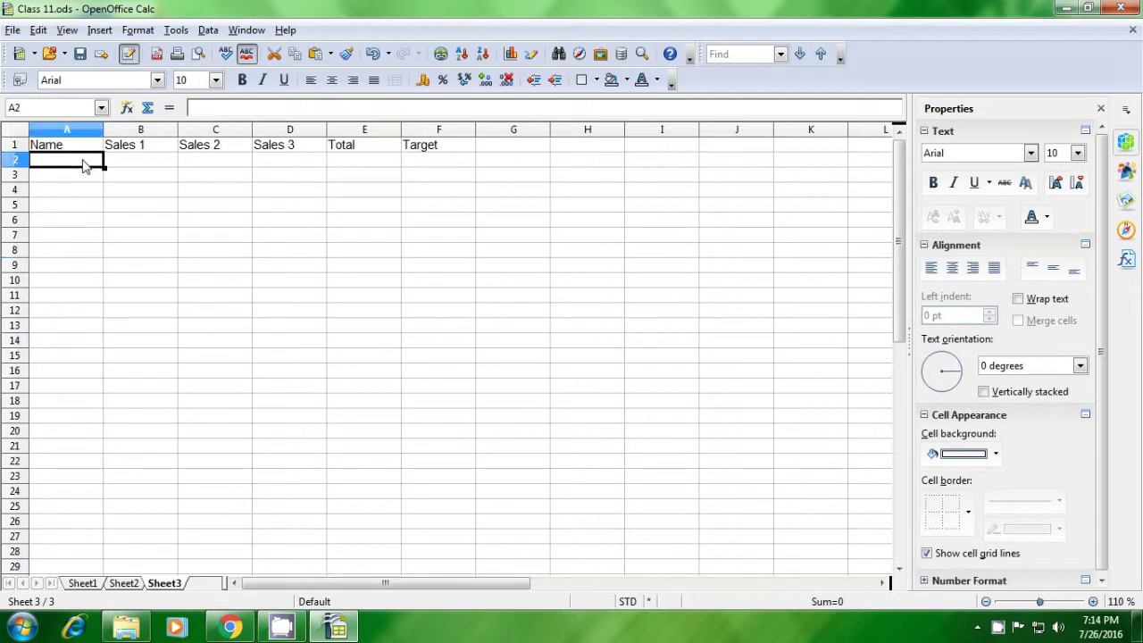
pyautogui.write('=h')
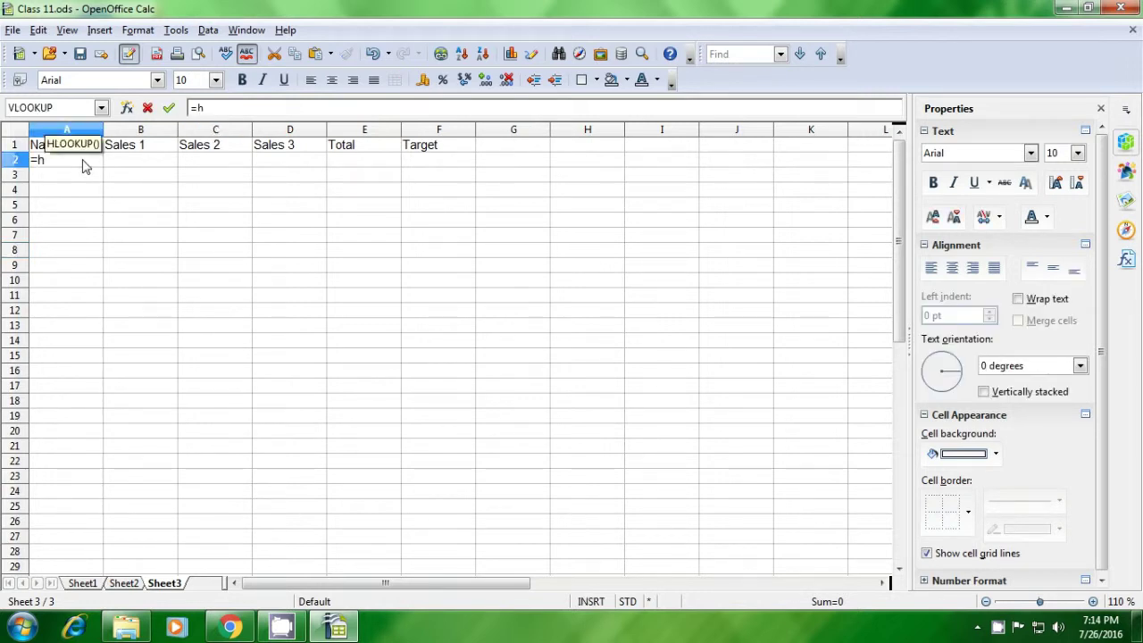
pyautogui.write('lookup(')
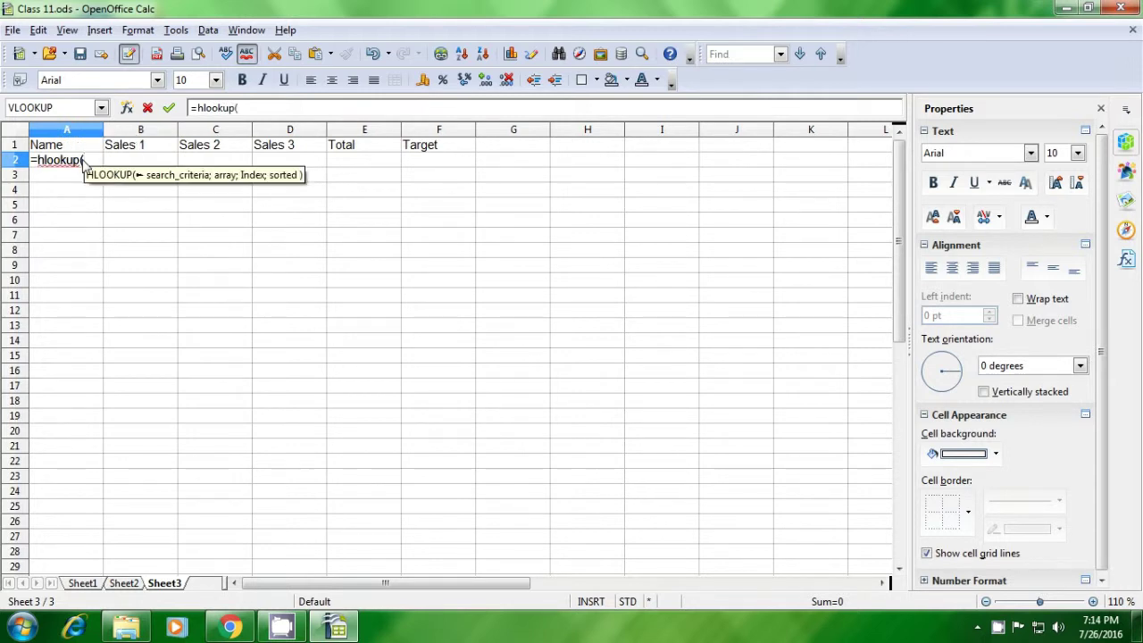
pyautogui.click(79, 151)
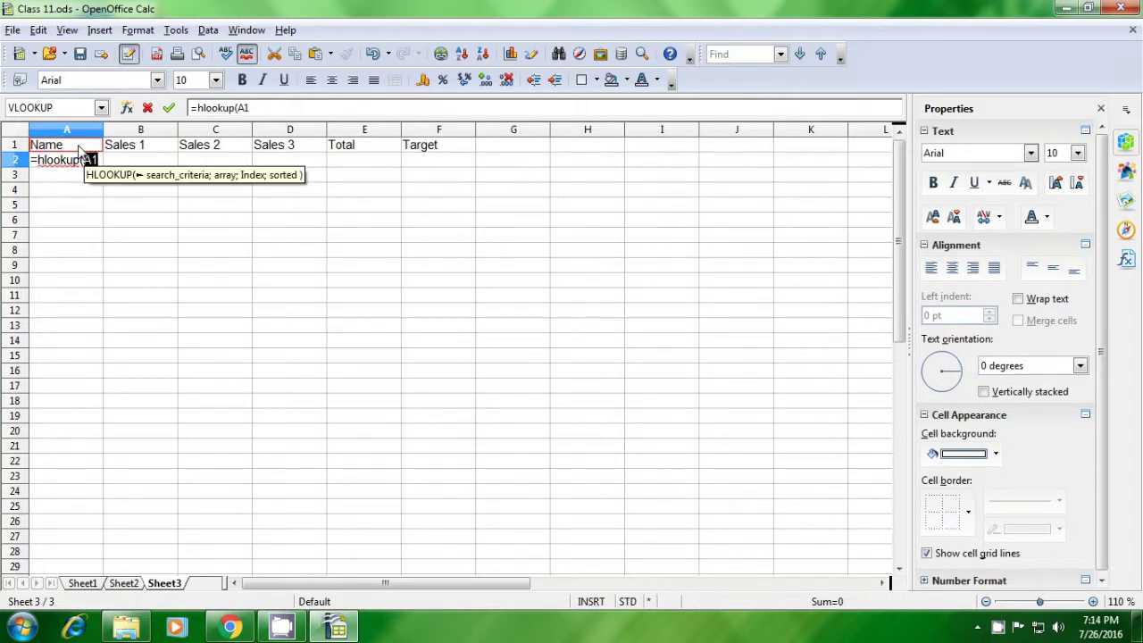
pyautogui.write(';')
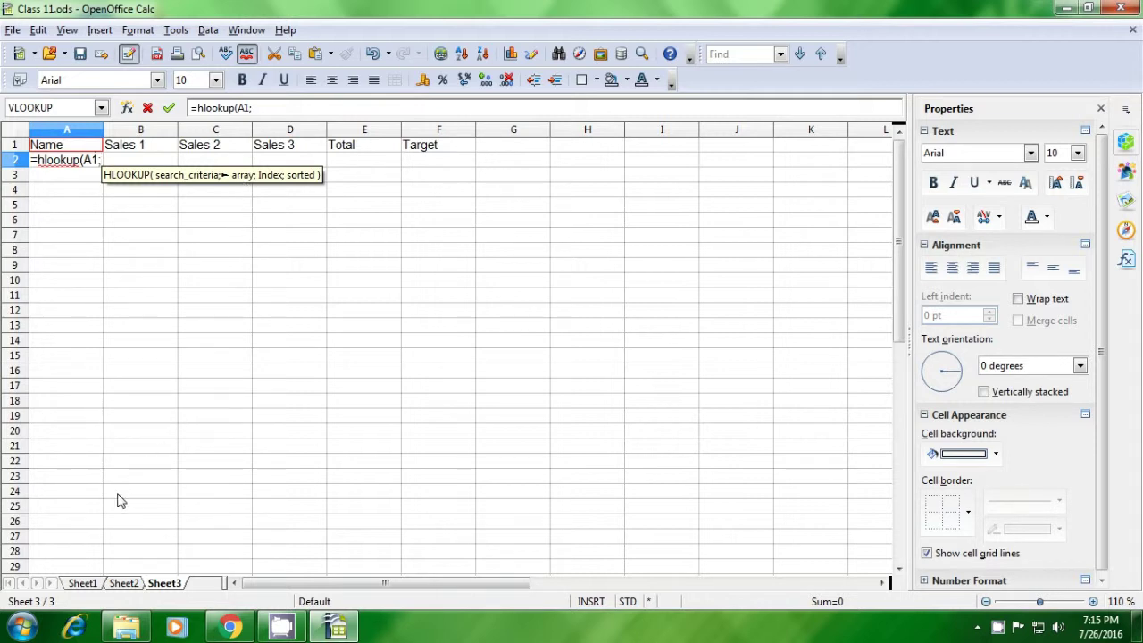
pyautogui.click(95, 583)
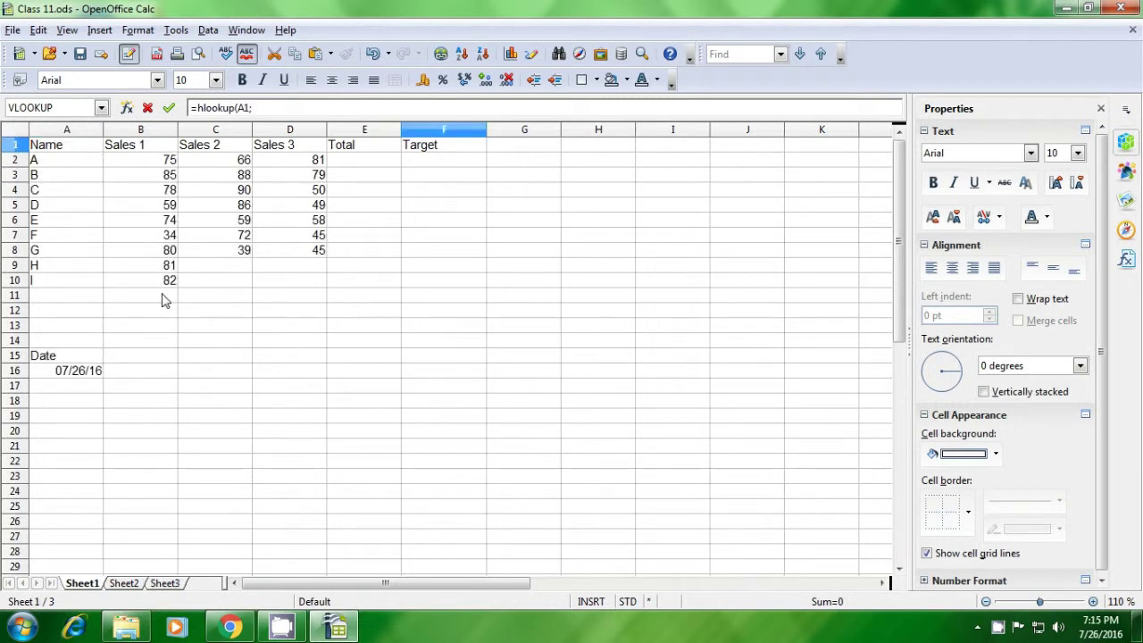
pyautogui.moveTo(78, 147); pyautogui.dragTo(431, 286)
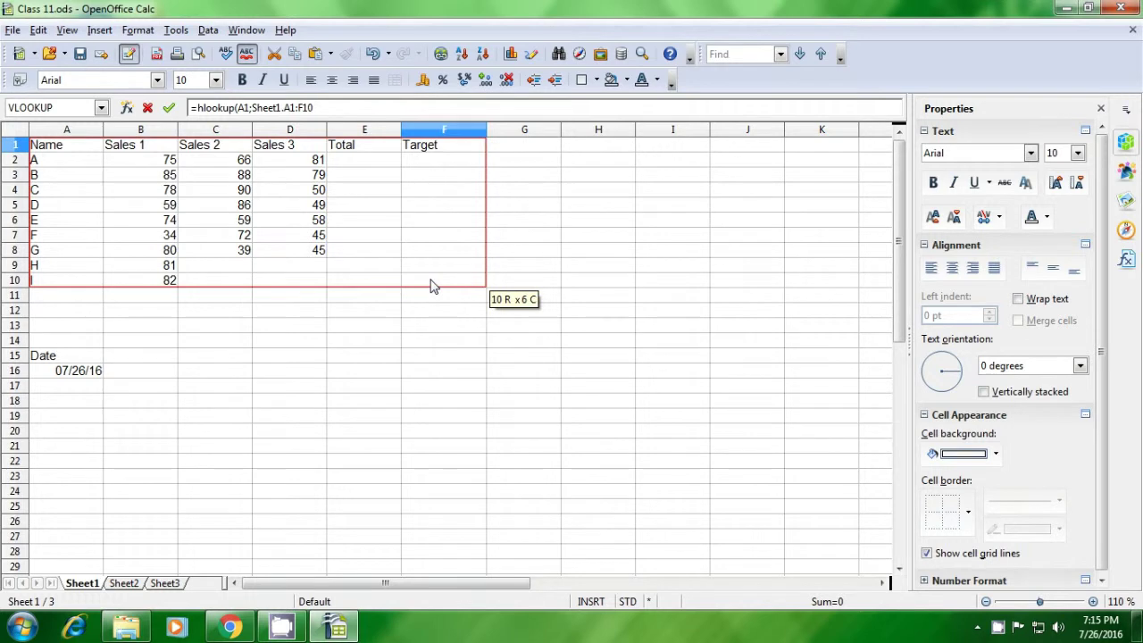
pyautogui.click(174, 585)
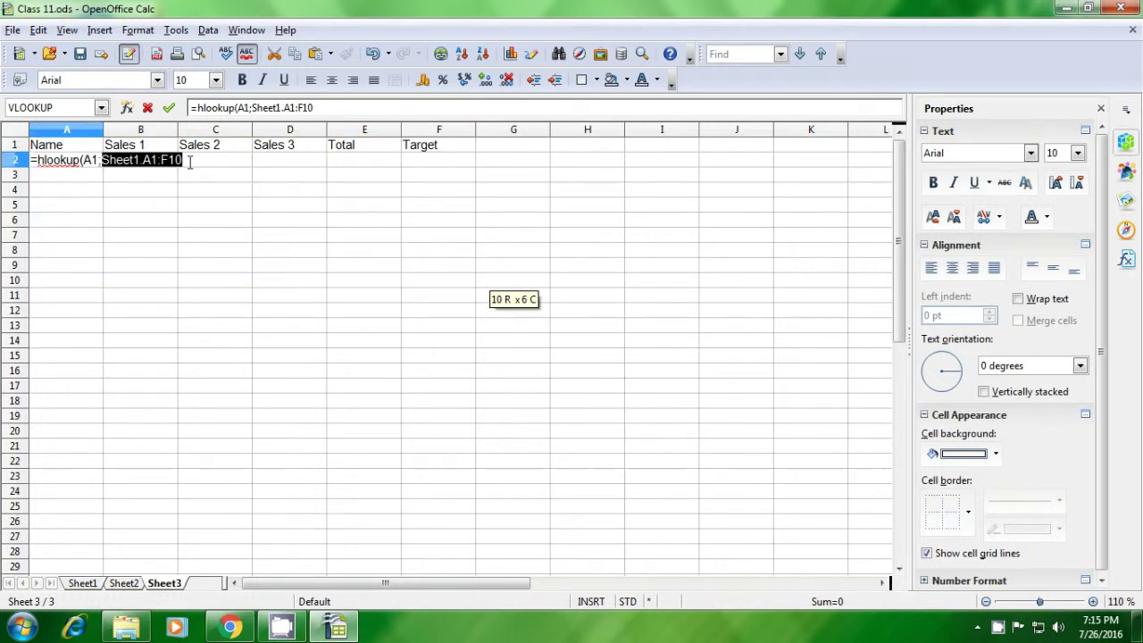
pyautogui.write(';')
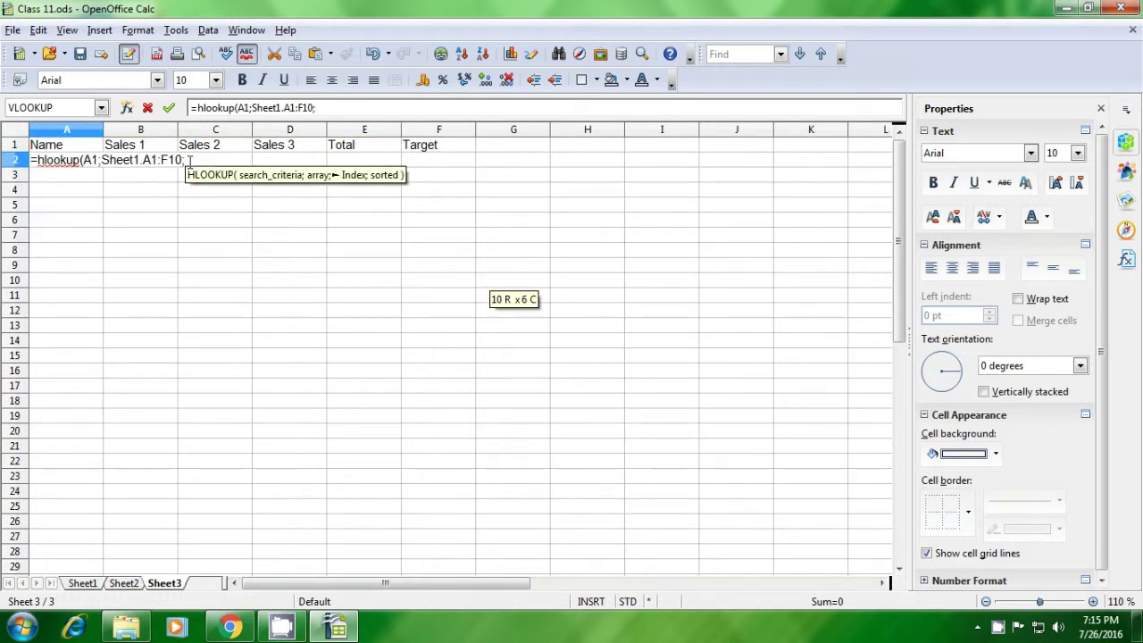
pyautogui.click(86, 584)
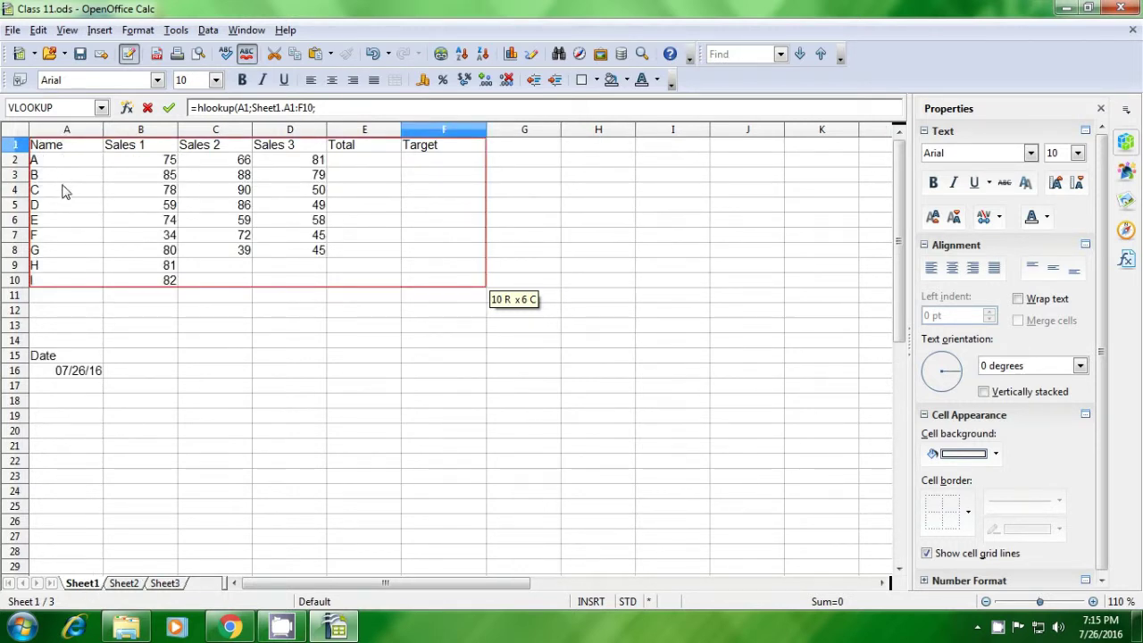
pyautogui.click(327, 109)
pyautogui.write('3;')
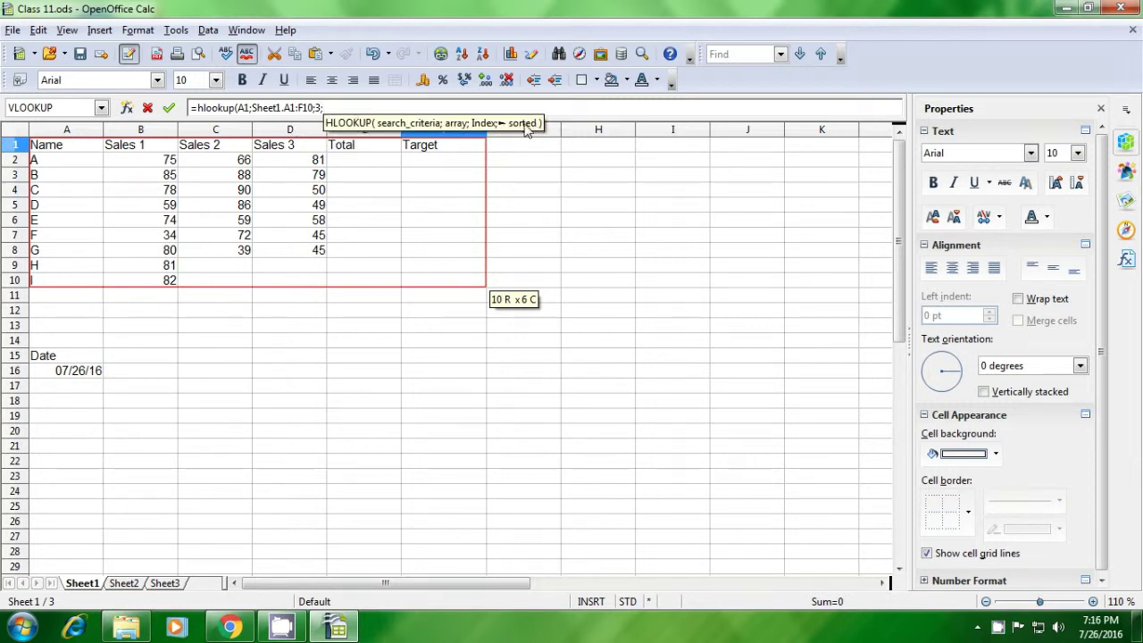
pyautogui.write('0')
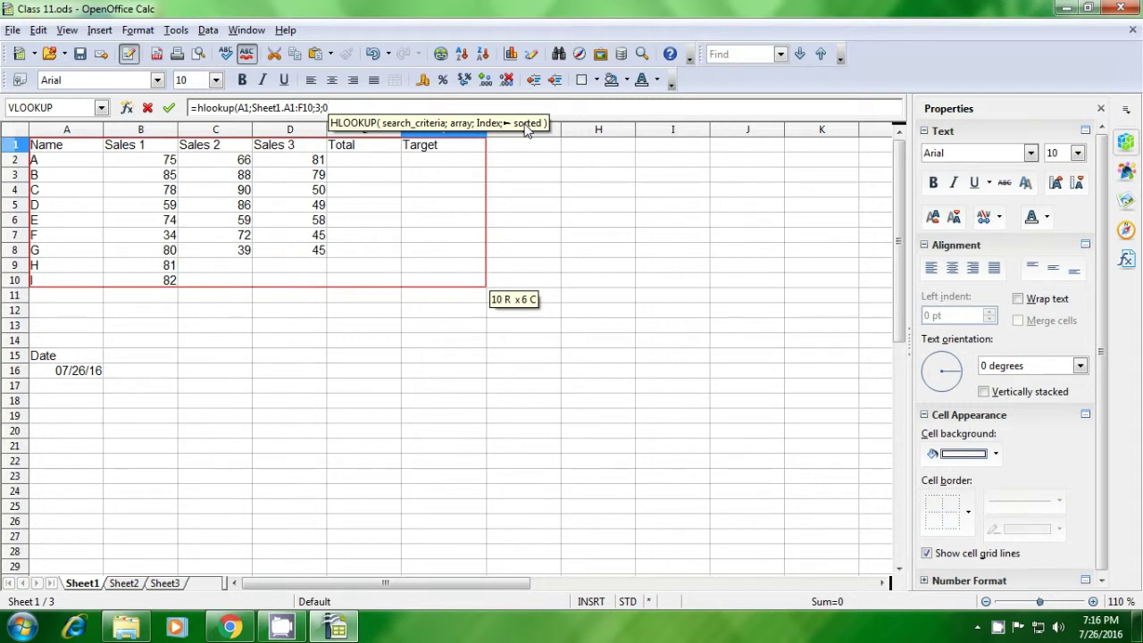
pyautogui.write(')')
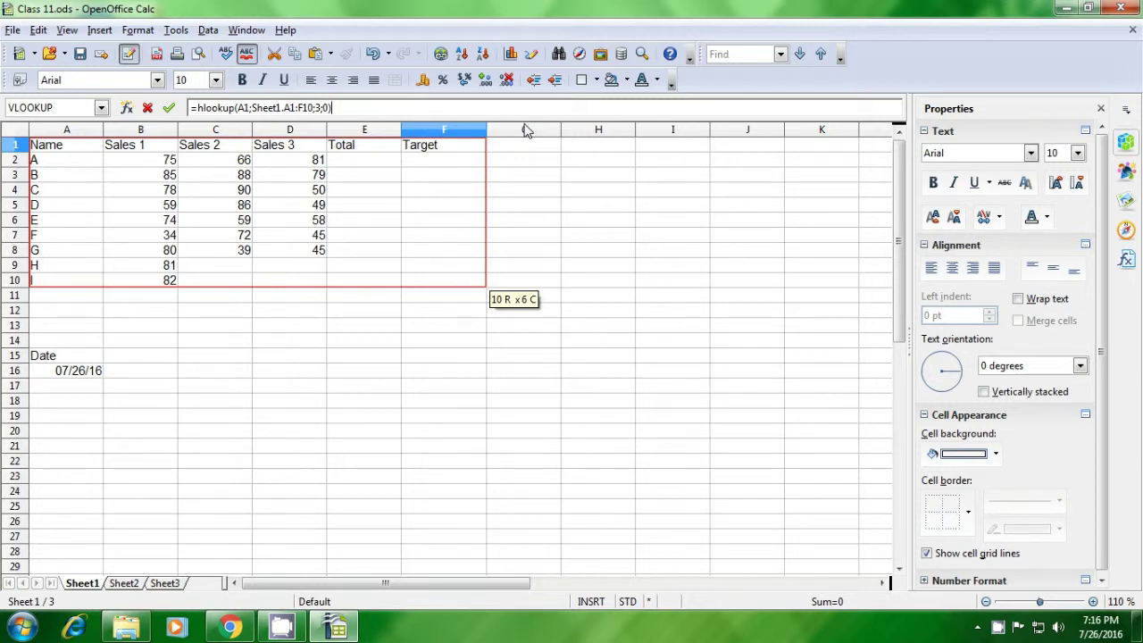
pyautogui.press('Return')
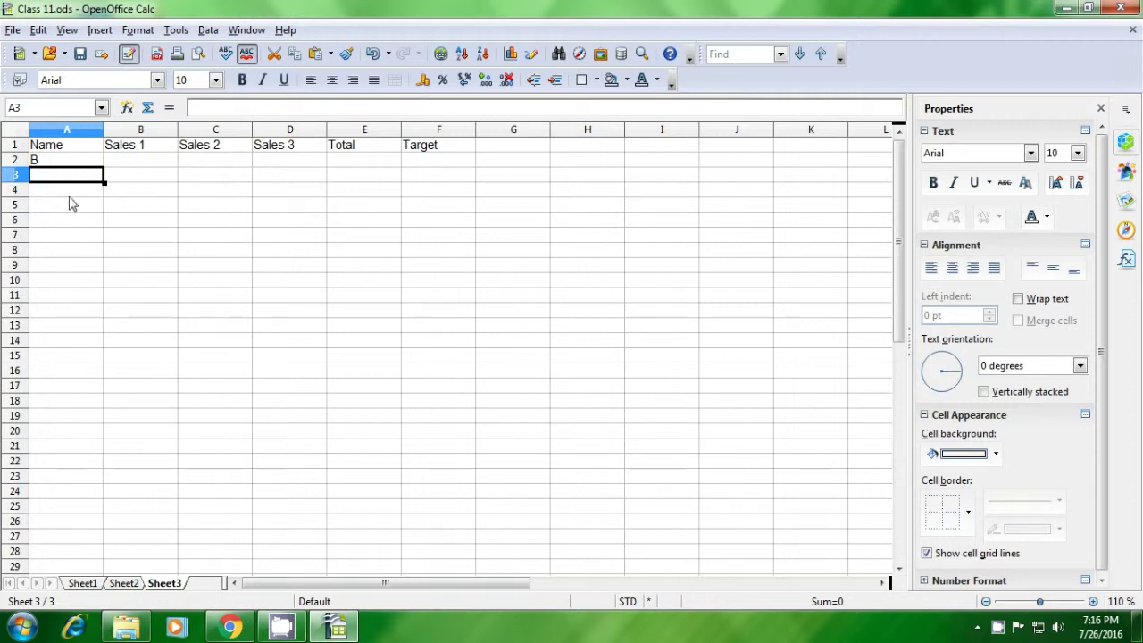
# Step: Fill the HLOOKUP formula from A2 across through F2 on Sheet3
pyautogui.click(53, 163)
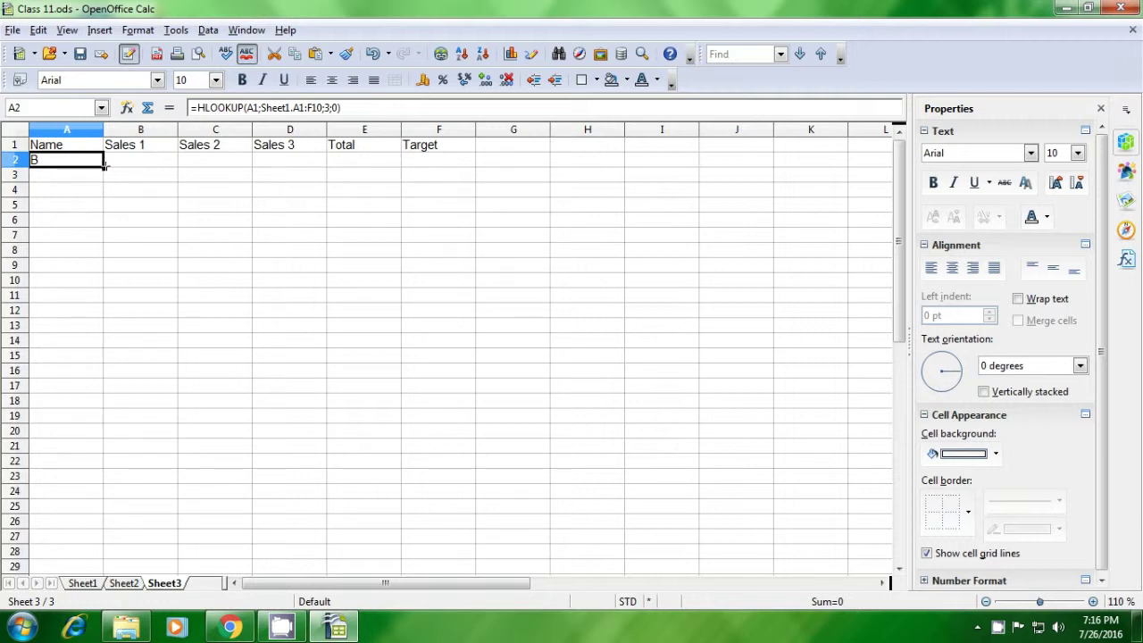
pyautogui.moveTo(104, 165); pyautogui.dragTo(441, 165)
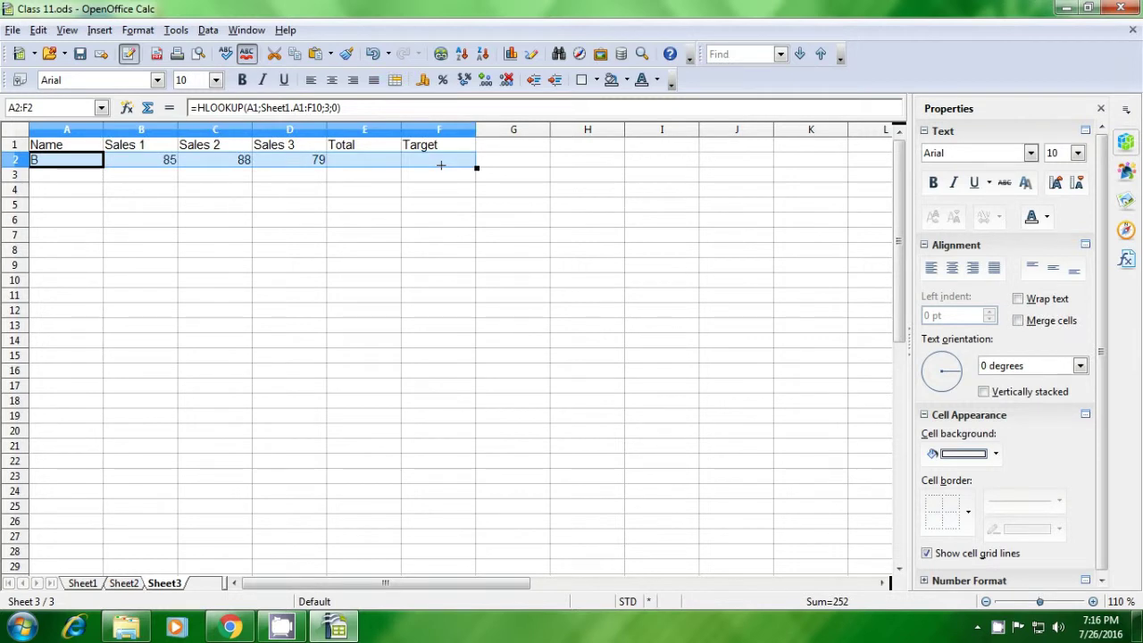
pyautogui.click(134, 211)
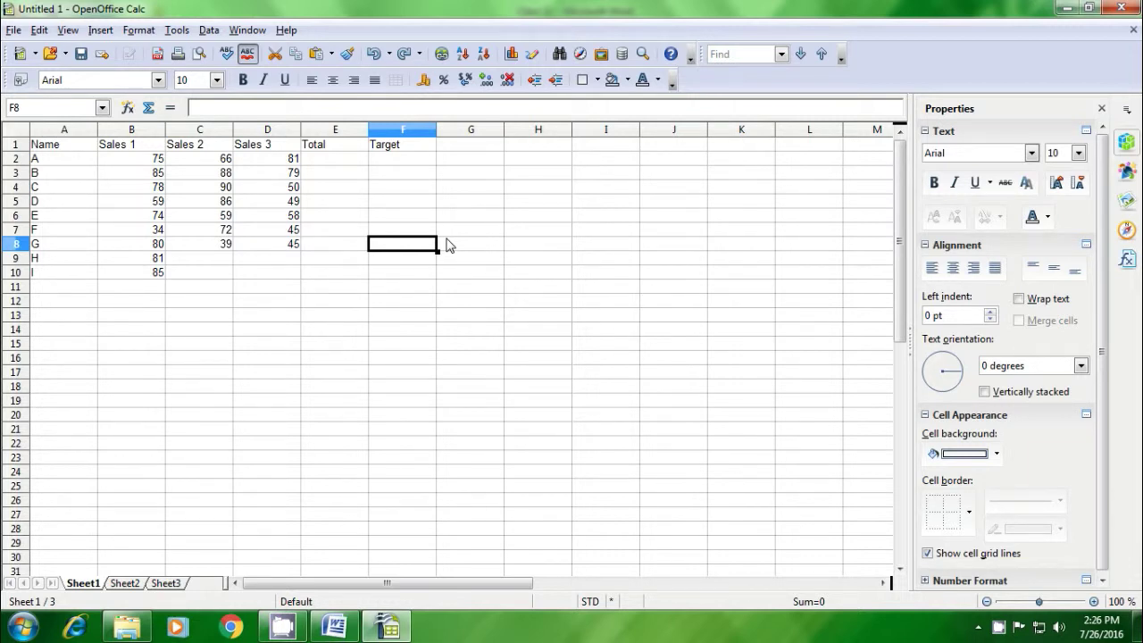
# Step: Enter the formula =SUM(B2:D2) in cell E2 of Sheet1 to total the three sales values
pyautogui.click(335, 161)
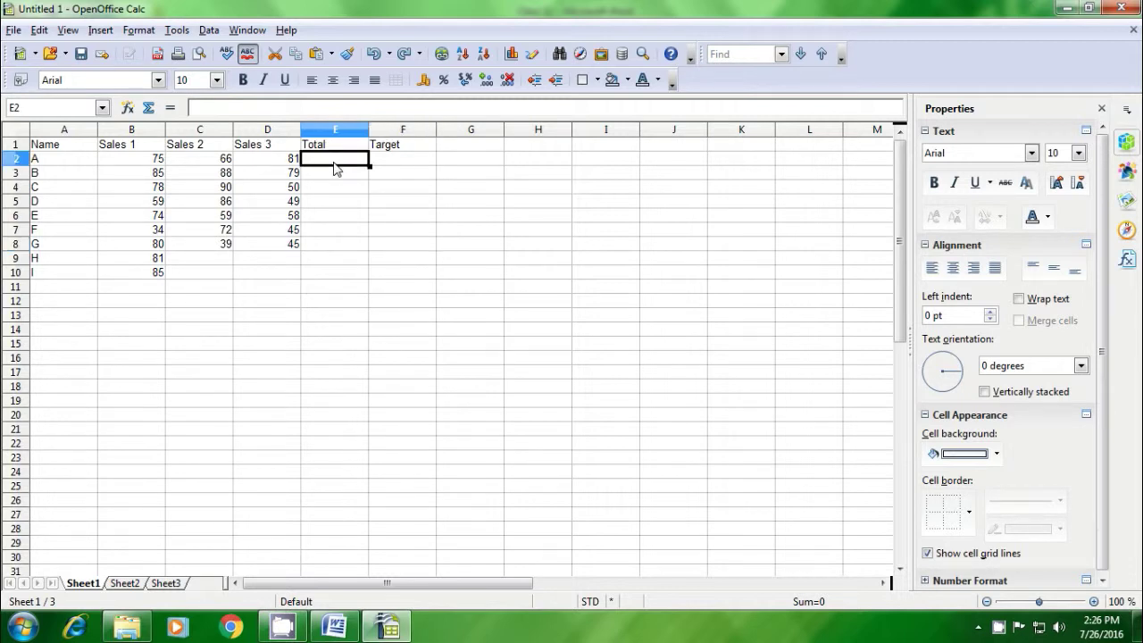
pyautogui.write('=')
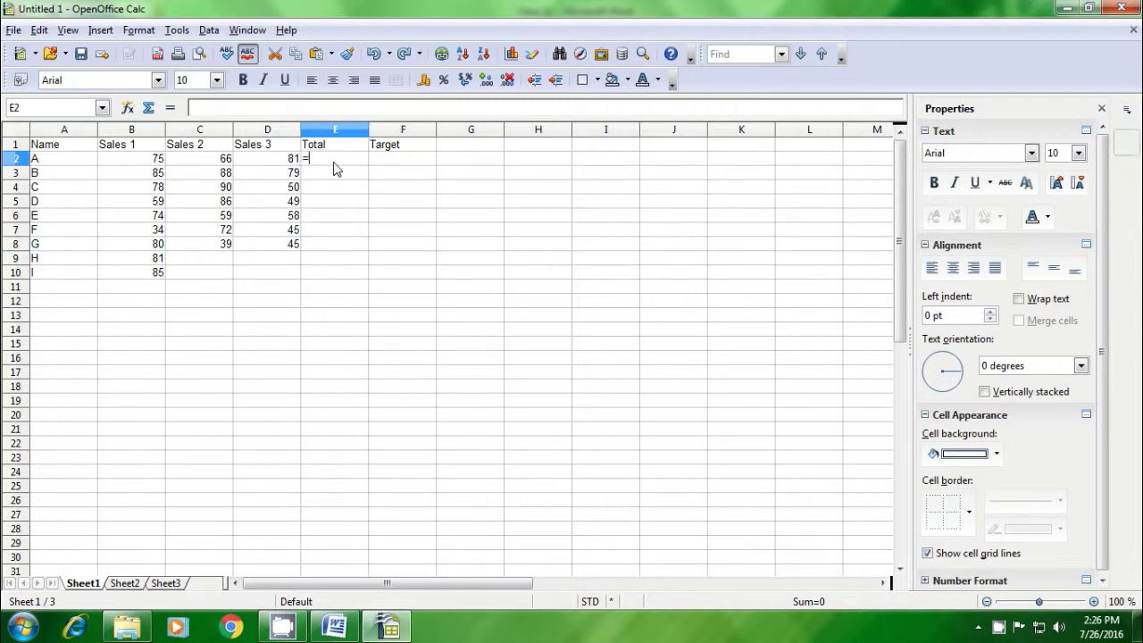
pyautogui.write('su')
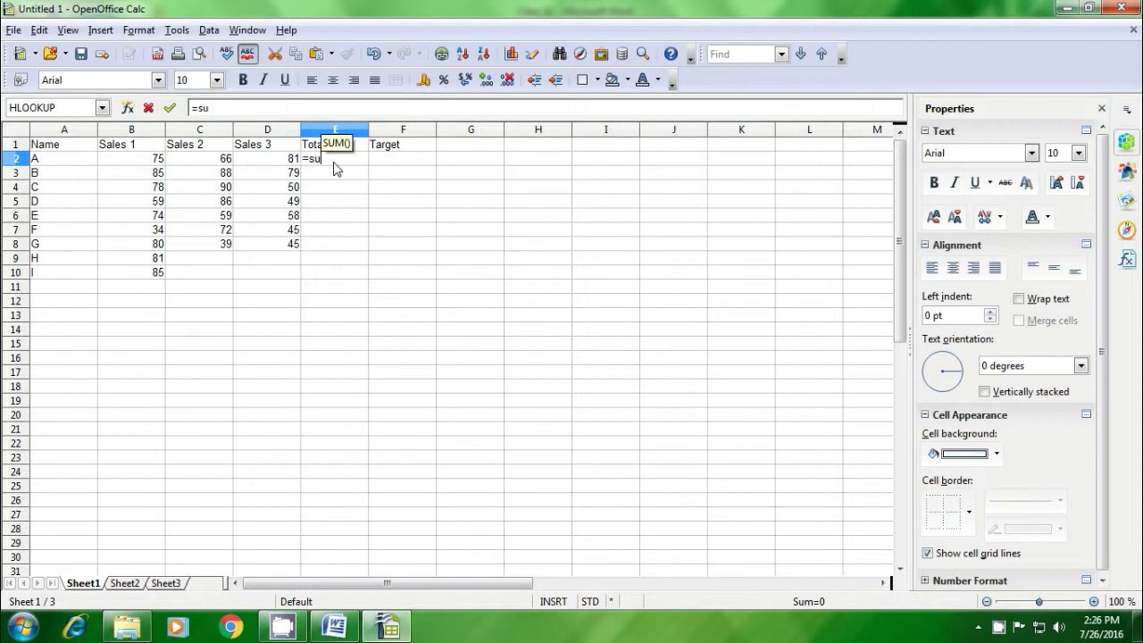
pyautogui.write('m(')
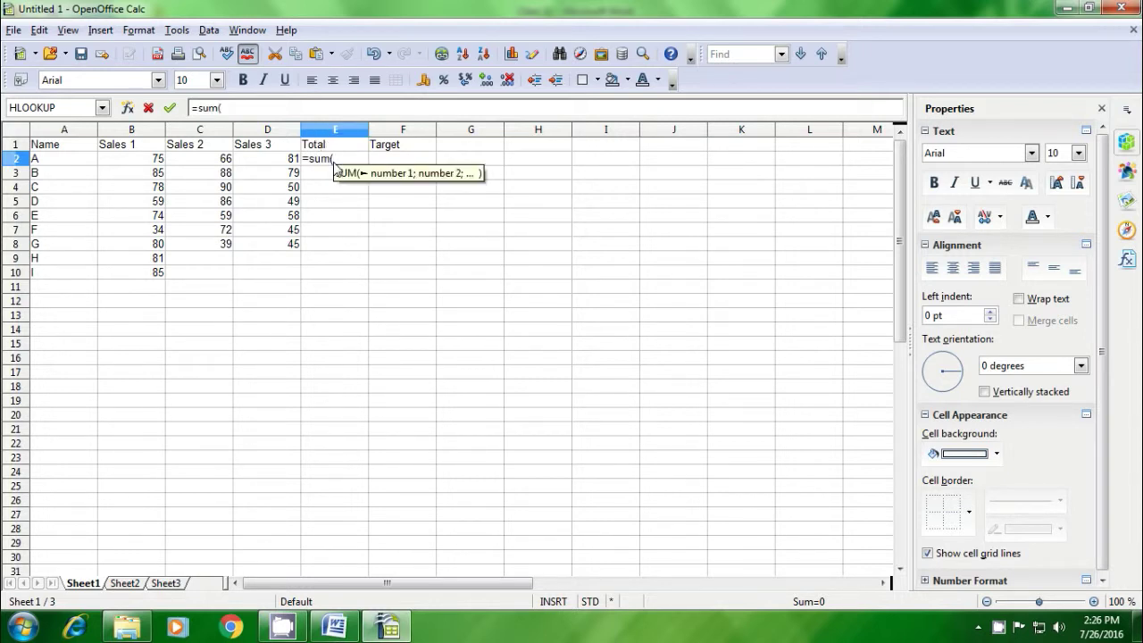
pyautogui.click(130, 161)
pyautogui.moveTo(130, 165); pyautogui.dragTo(243, 169)
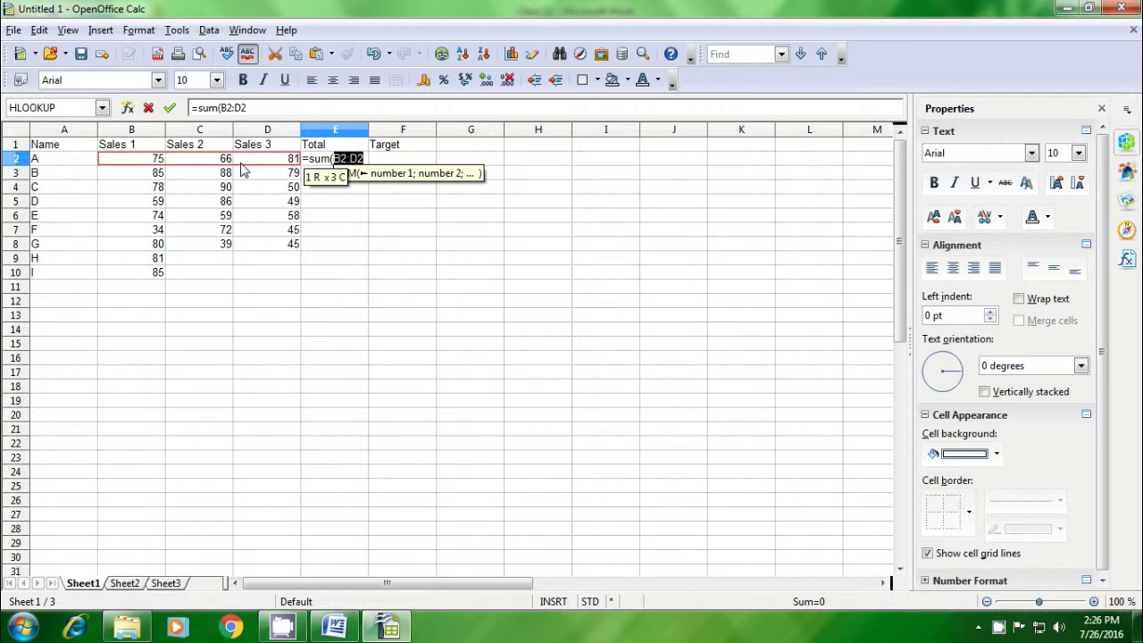
pyautogui.write(')')
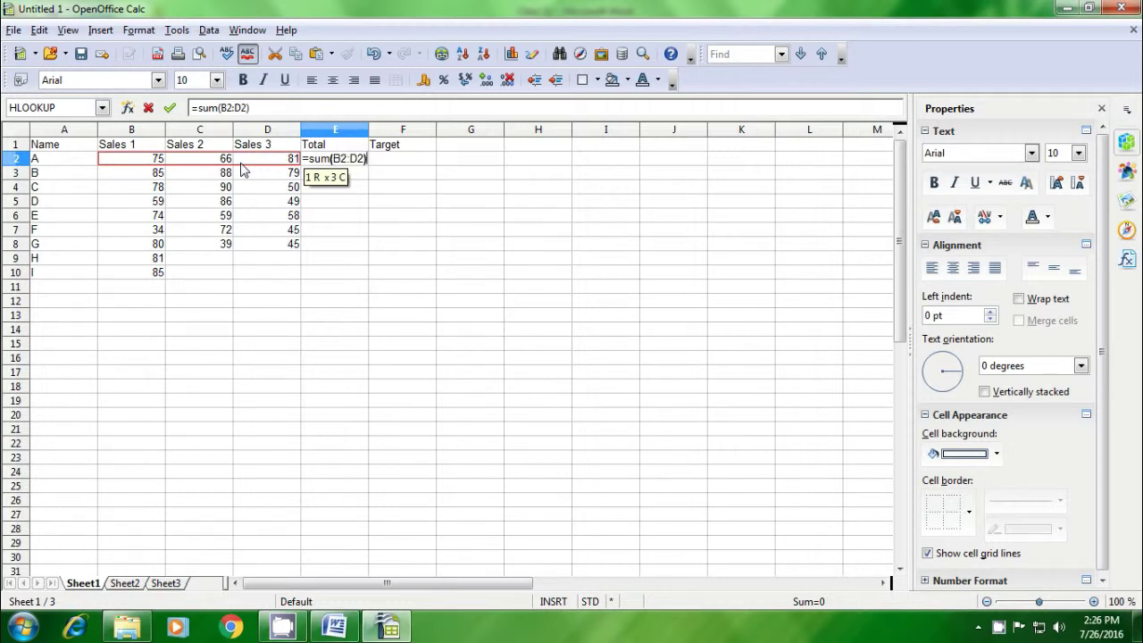
pyautogui.press('Return')
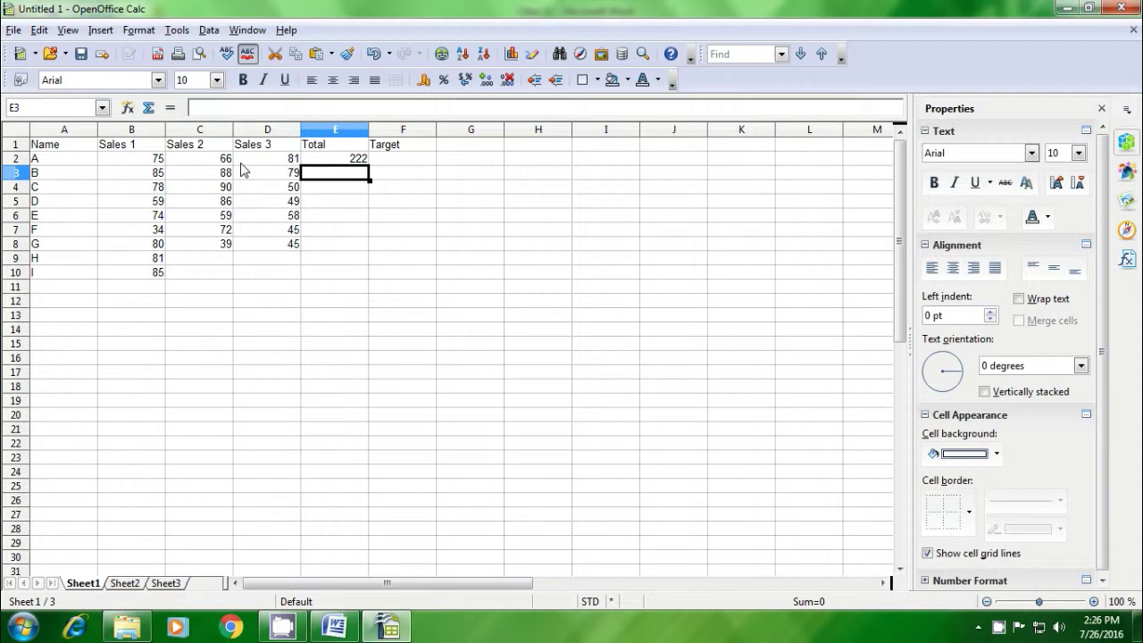
# Step: Fill the SUM formula from E2 down through E10 in the Total column
pyautogui.click(340, 161)
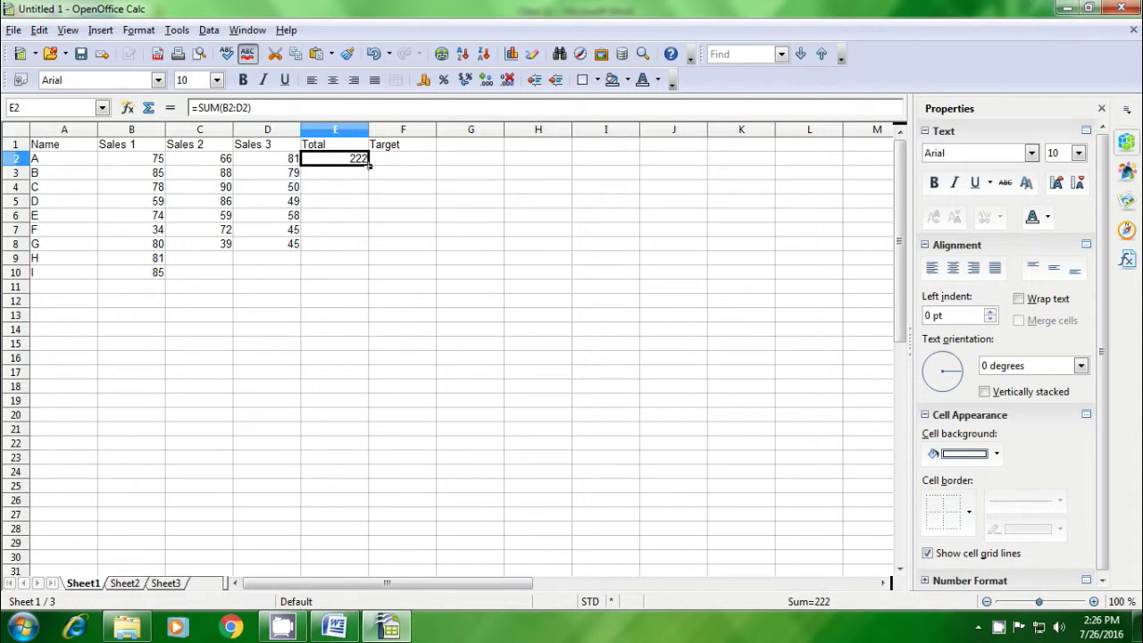
pyautogui.moveTo(369, 165); pyautogui.dragTo(373, 273)
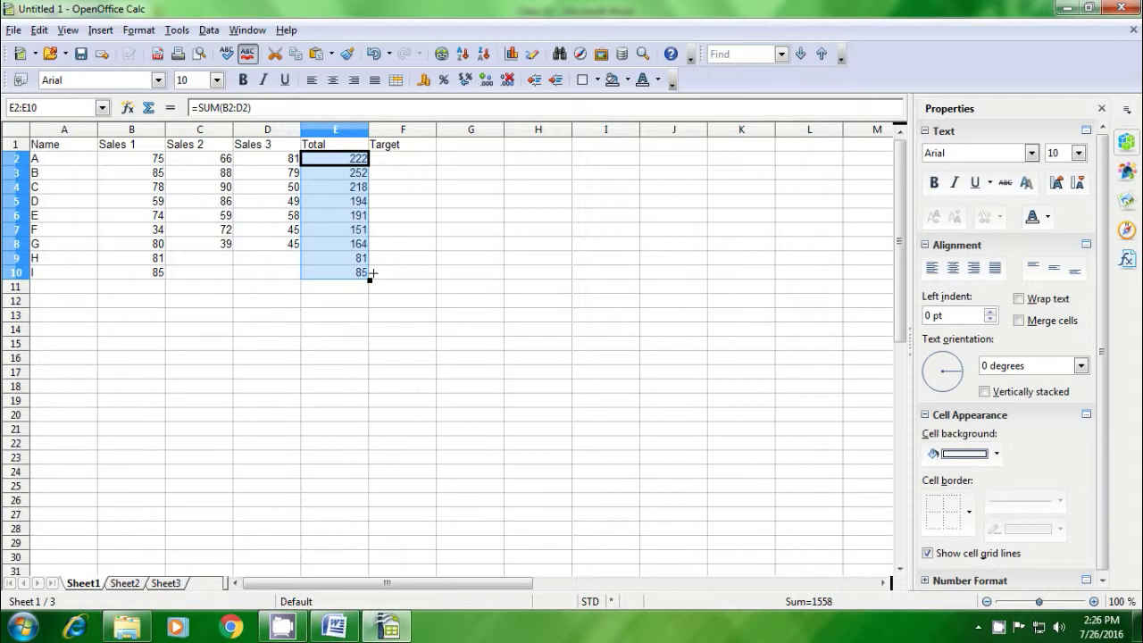
pyautogui.click(349, 296)
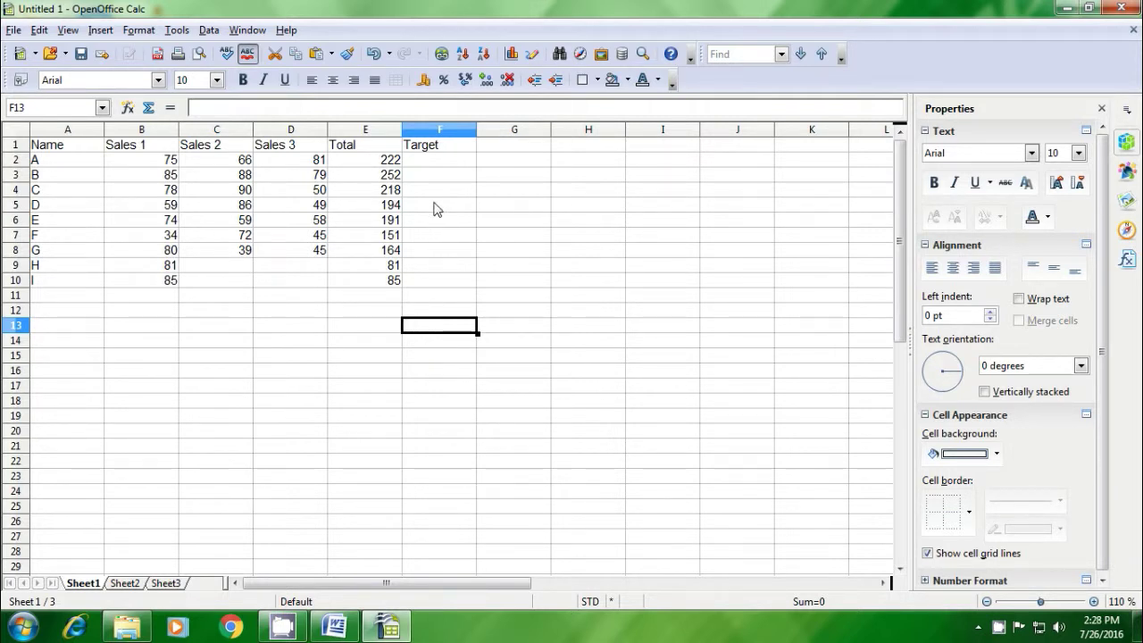
# Step: Enter the formula =IF(E2>195;"Completed";"Not Complete") in cell F2 of the Target column
pyautogui.click(431, 164)
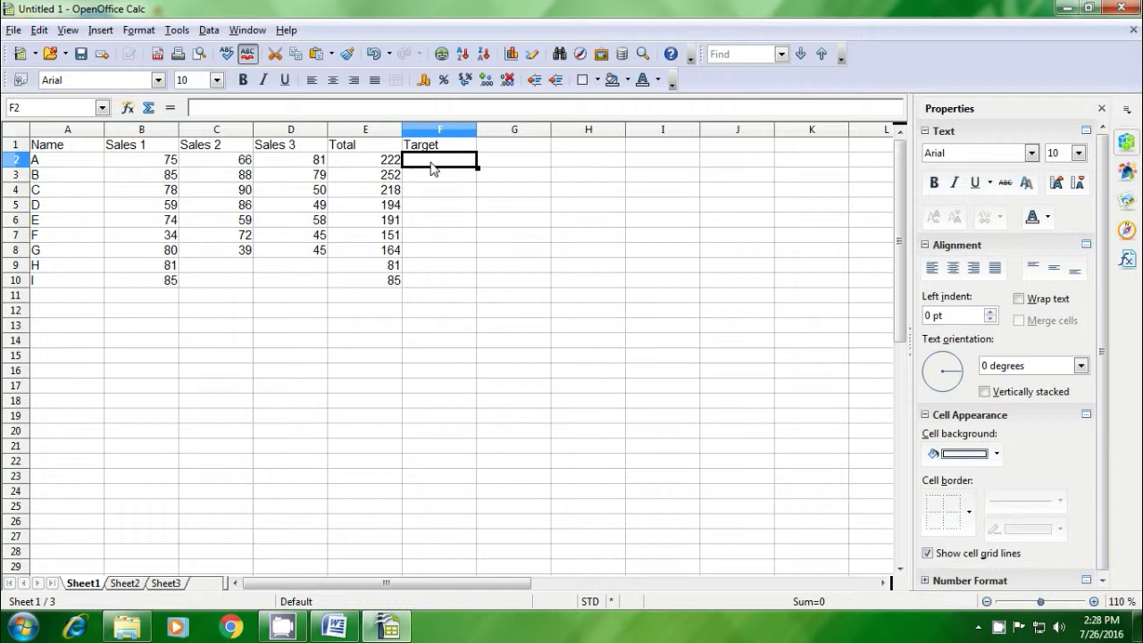
pyautogui.write('=if')
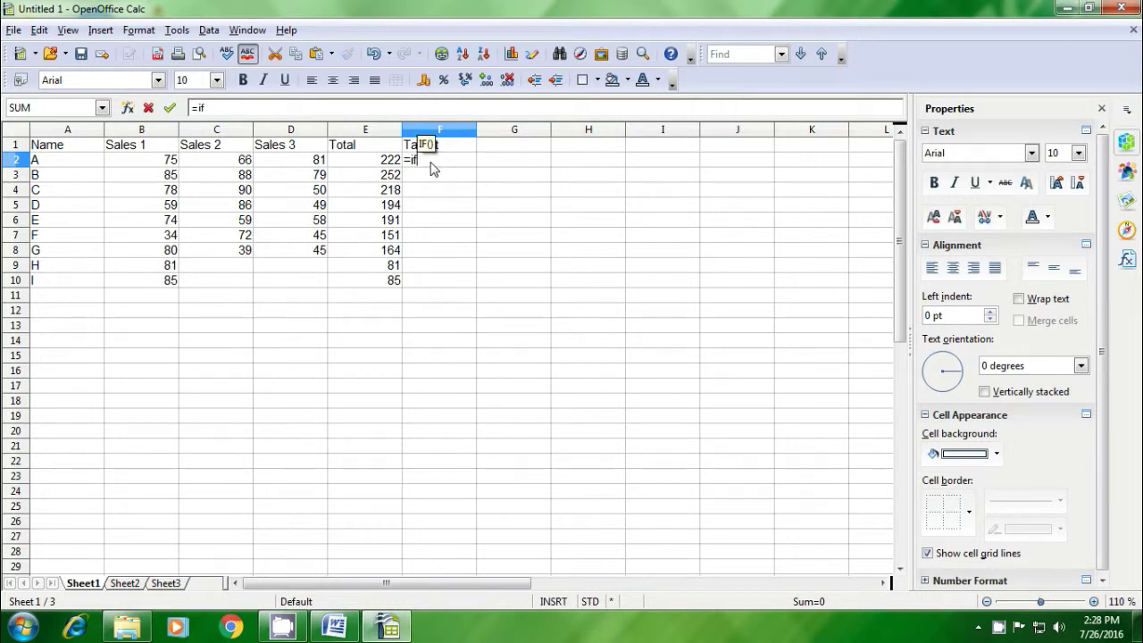
pyautogui.write('(')
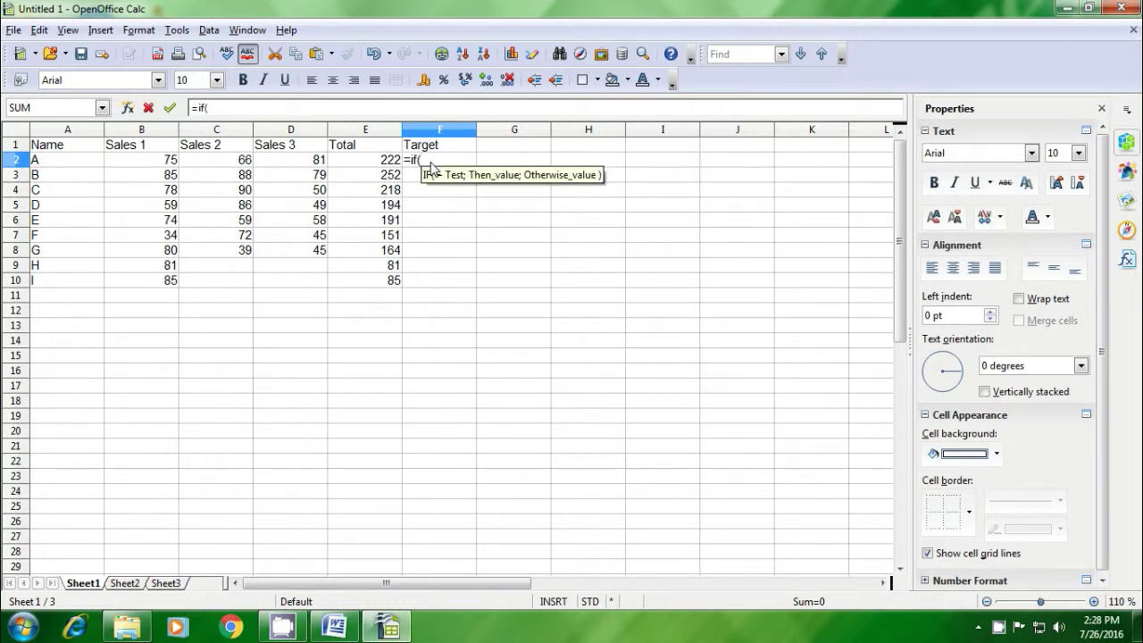
pyautogui.click(390, 165)
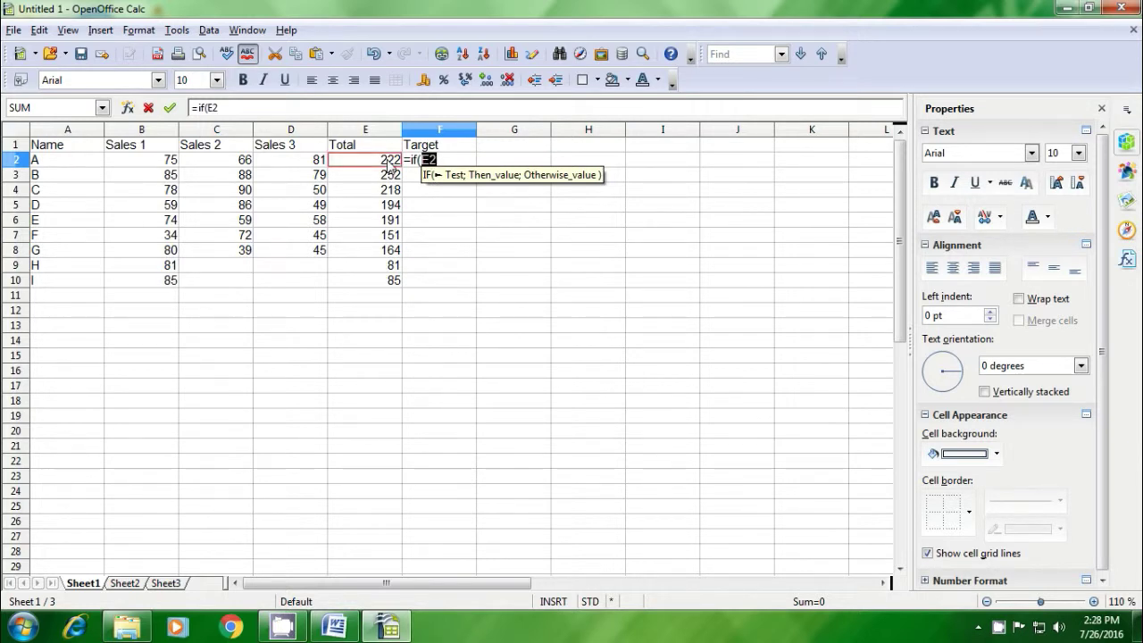
pyautogui.write('>')
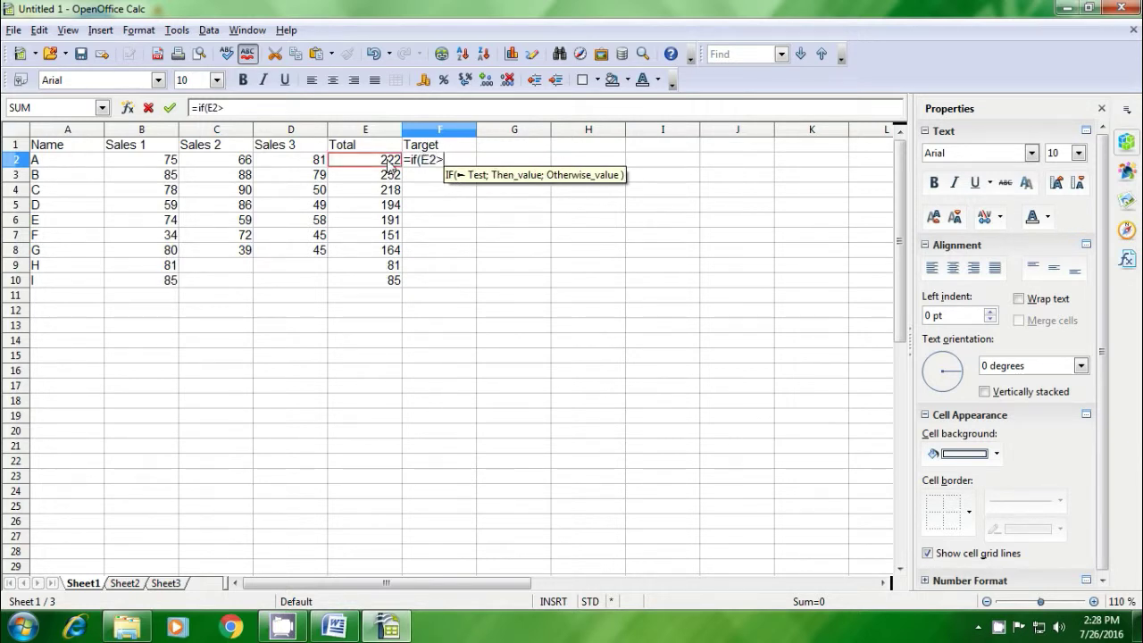
pyautogui.write('195')
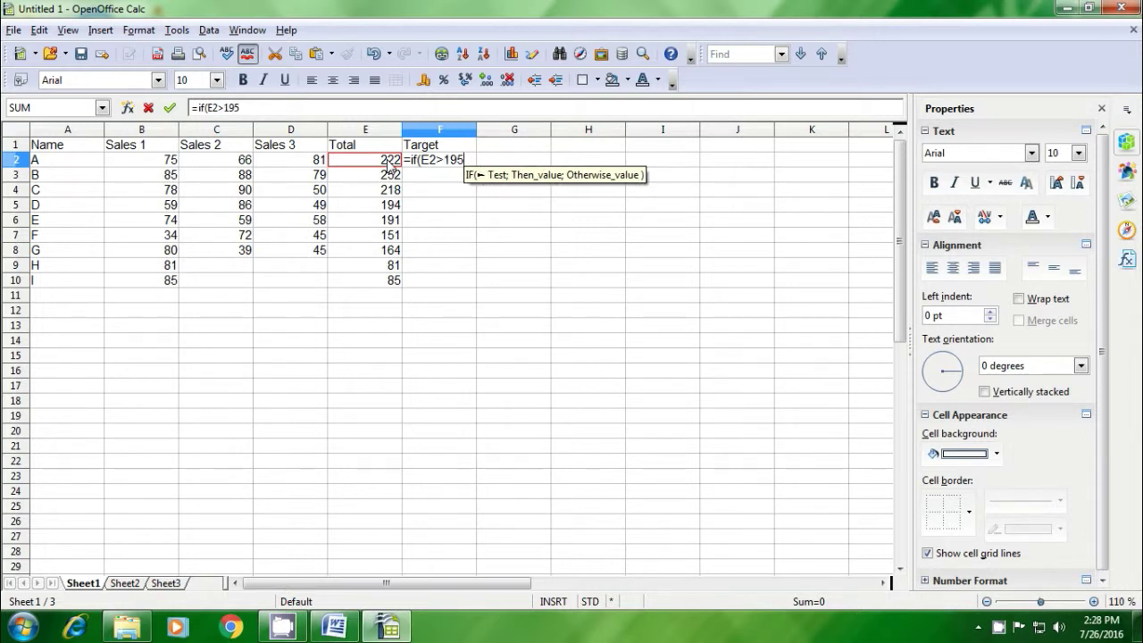
pyautogui.write(';"Completed')
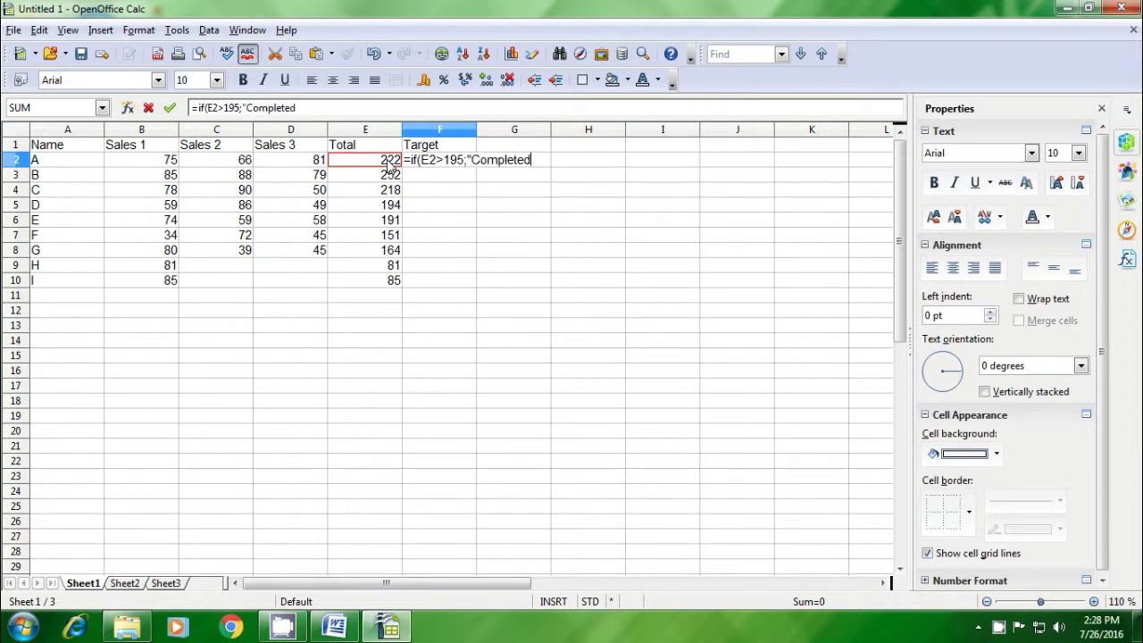
pyautogui.write('"')
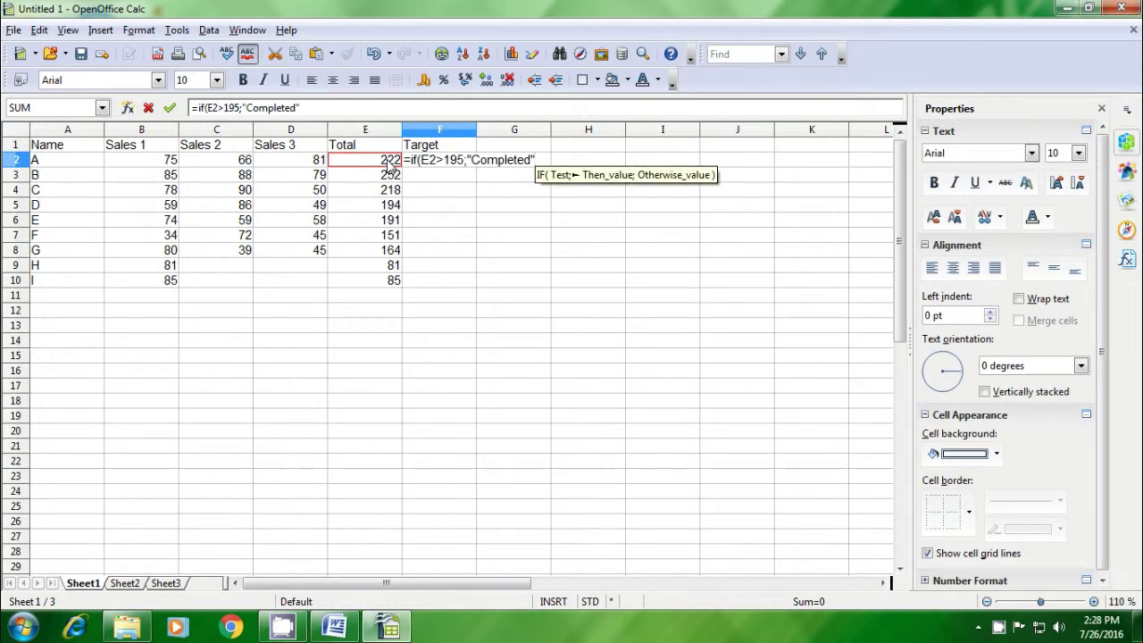
pyautogui.write(';')
pyautogui.write('"No')
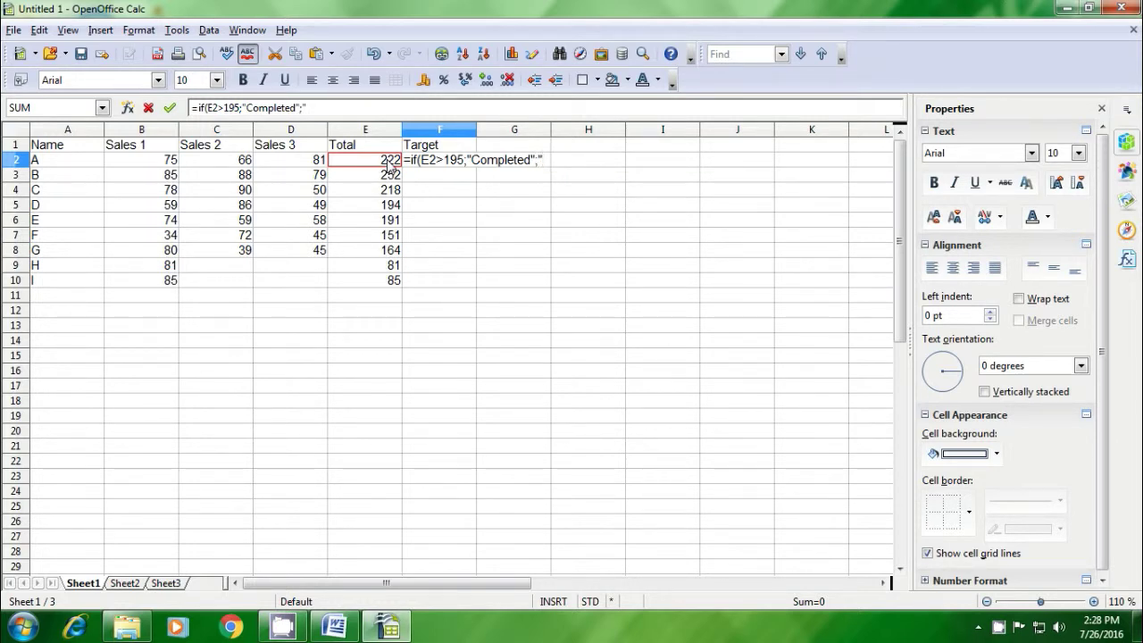
pyautogui.write('t ')
pyautogui.write('Comp')
pyautogui.write('lete')
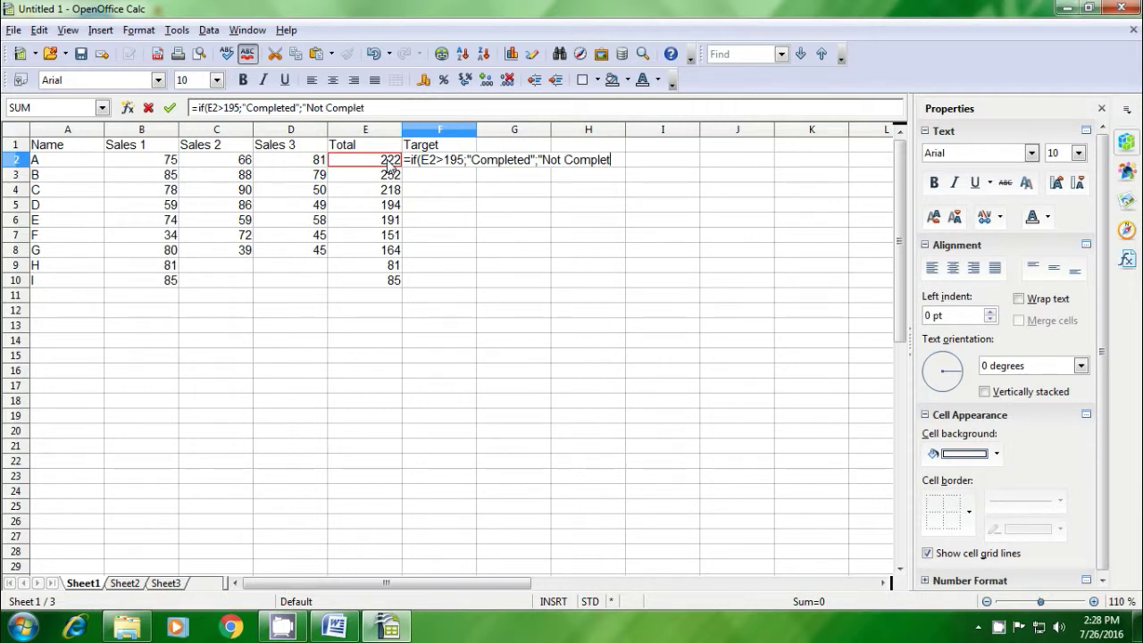
pyautogui.write('"')
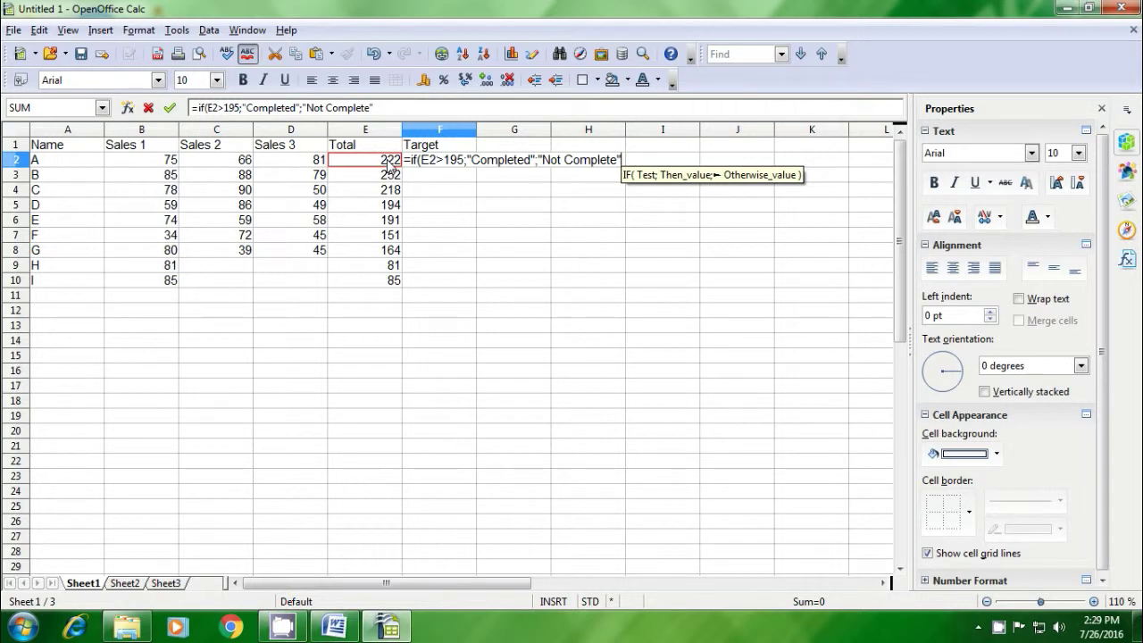
pyautogui.write(')')
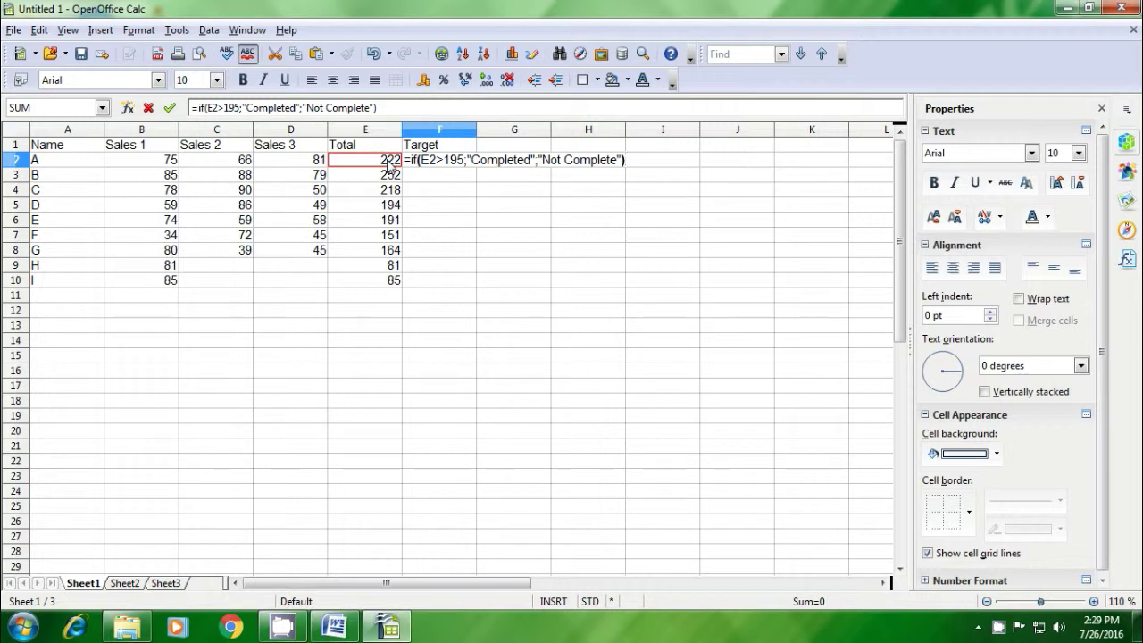
pyautogui.press('Return')
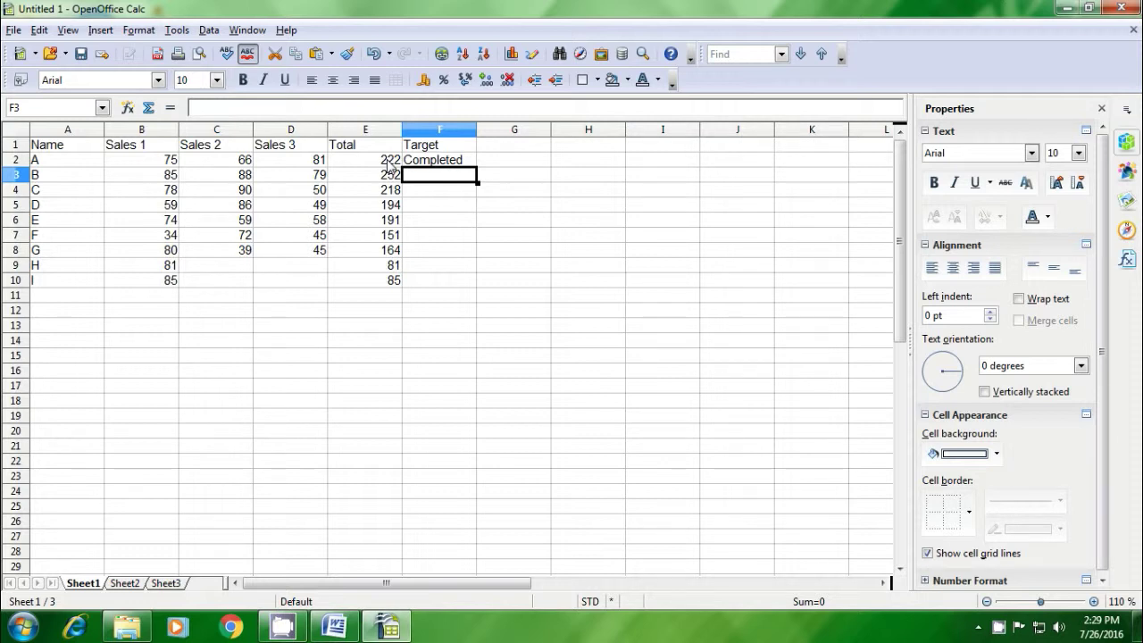
# Step: Fill the IF formula from F2 down through F10 and widen column F slightly to fit its text
pyautogui.click(390, 165)
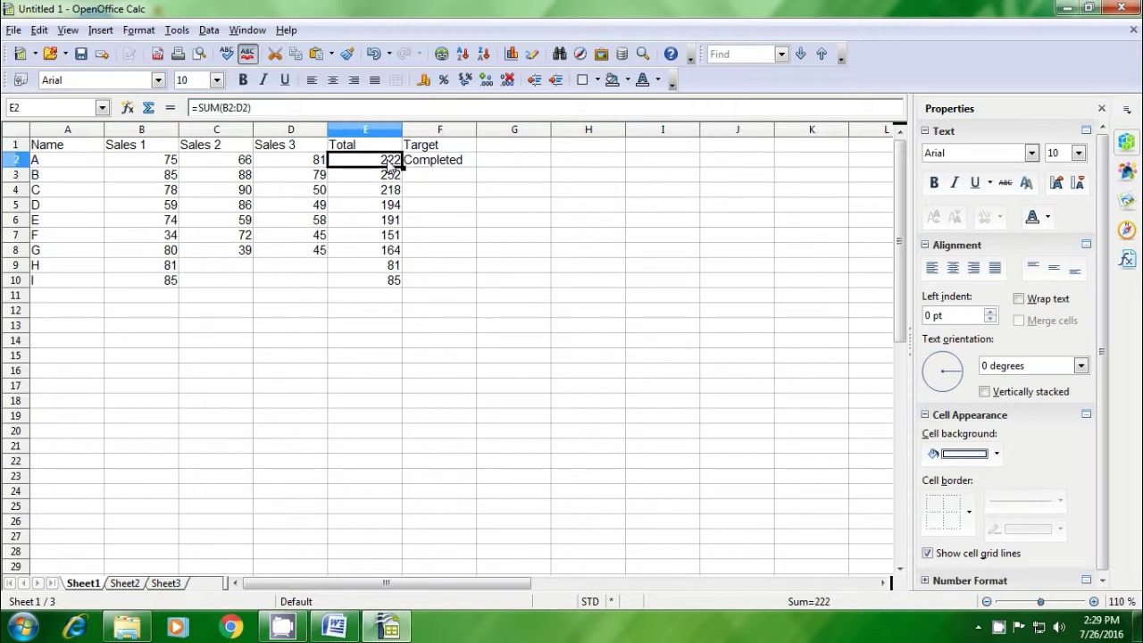
pyautogui.click(438, 163)
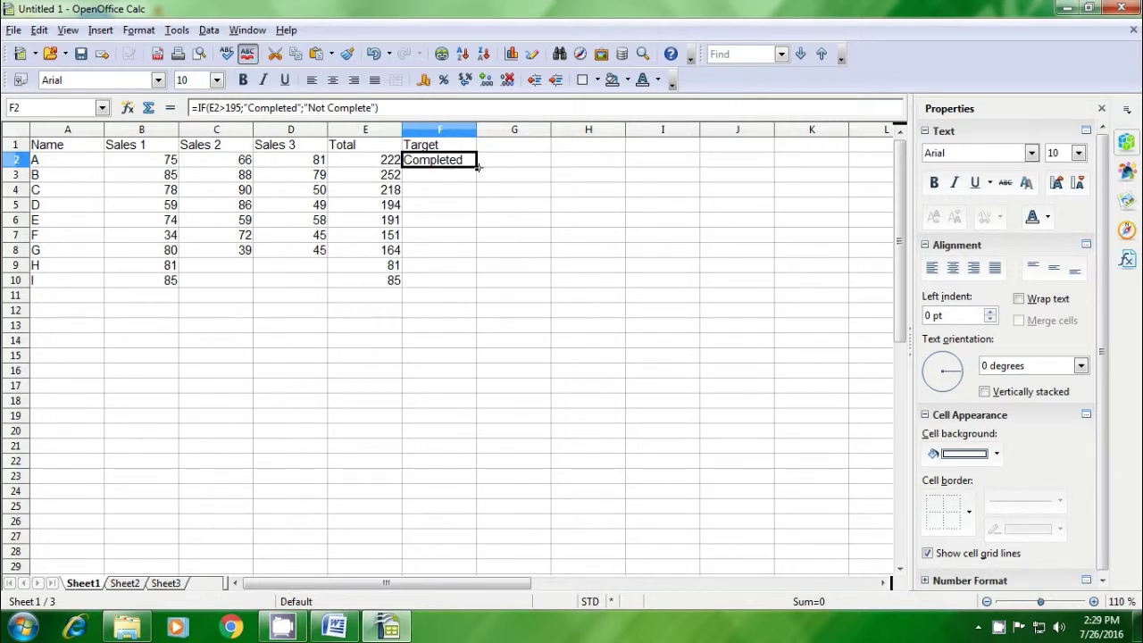
pyautogui.moveTo(478, 166); pyautogui.dragTo(479, 283)
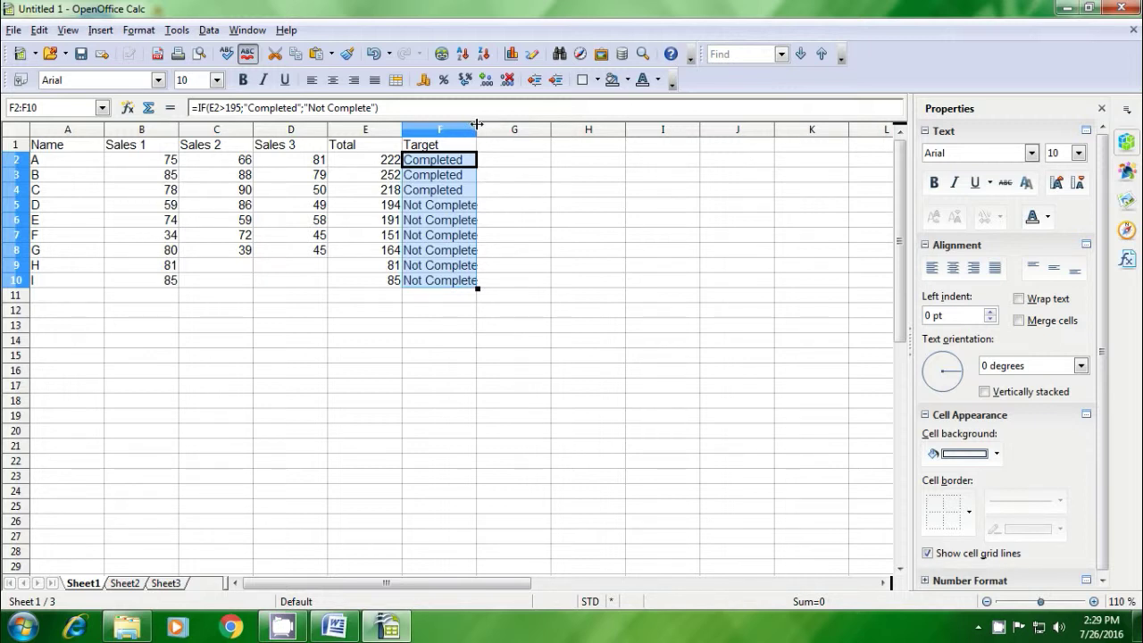
pyautogui.moveTo(478, 125); pyautogui.dragTo(488, 128)
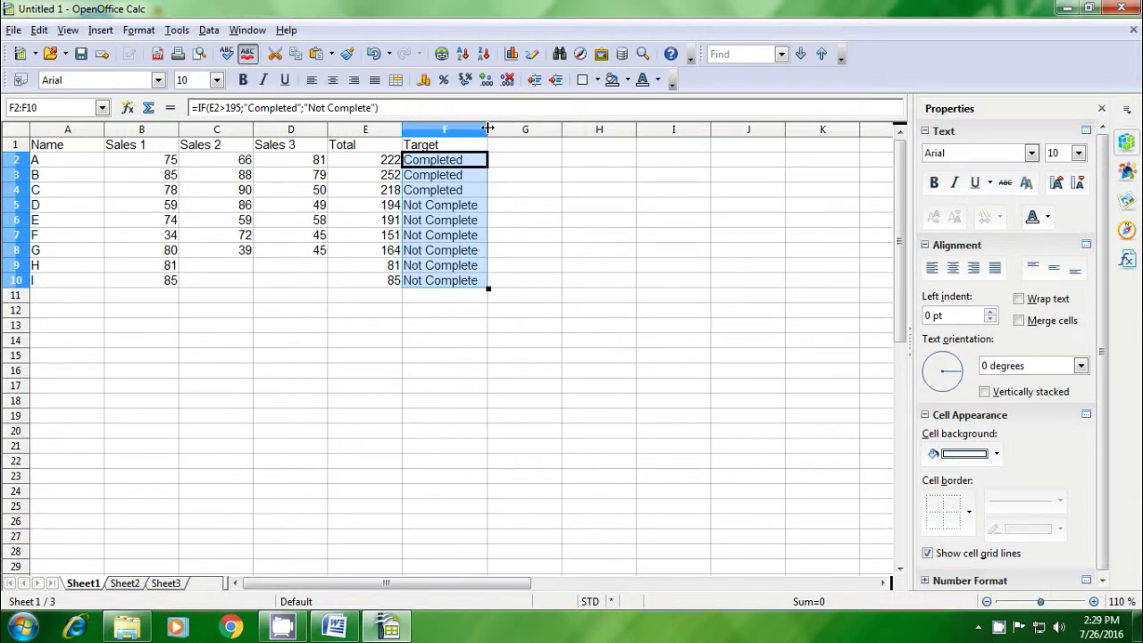
pyautogui.click(432, 318)
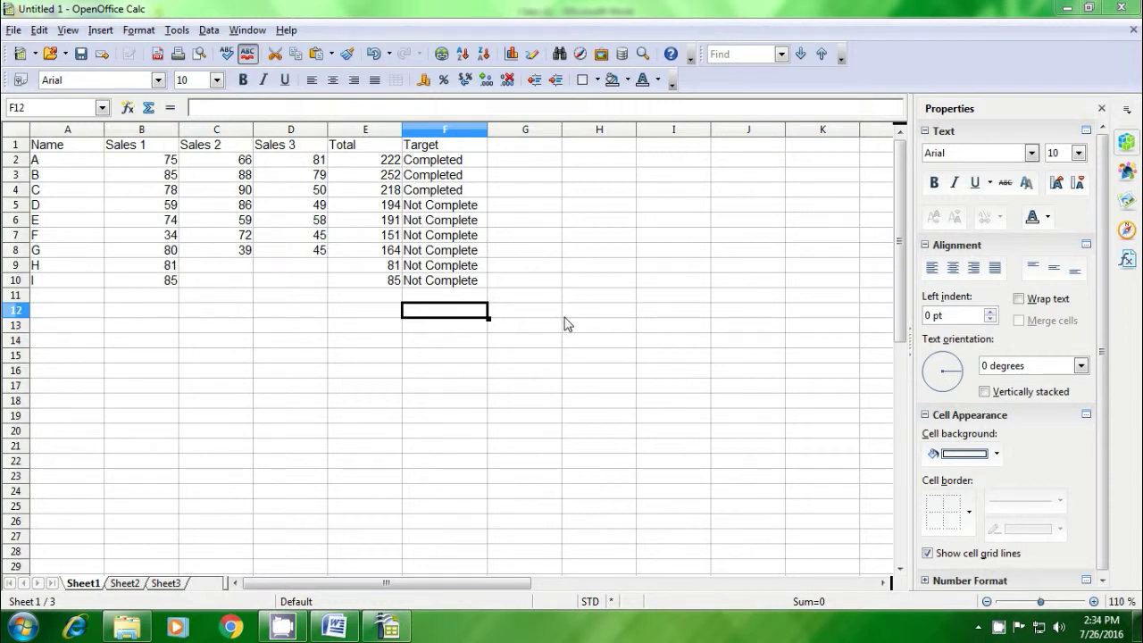
# Step: Add the header Maximum in cell G1, beside the Target column
pyautogui.click(514, 153)
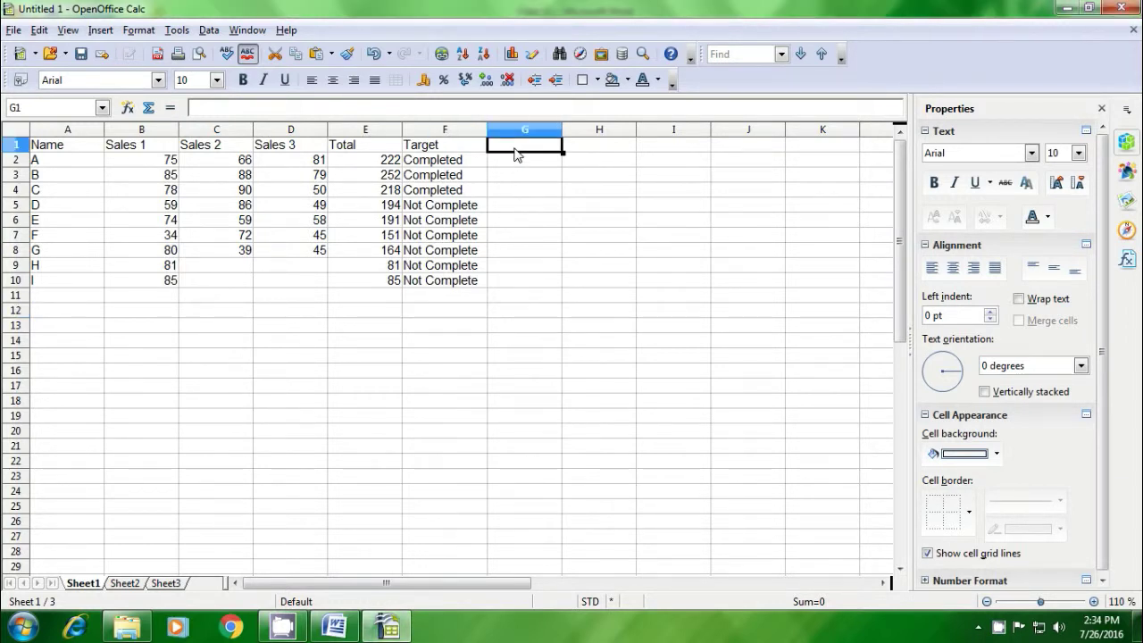
pyautogui.write('Max')
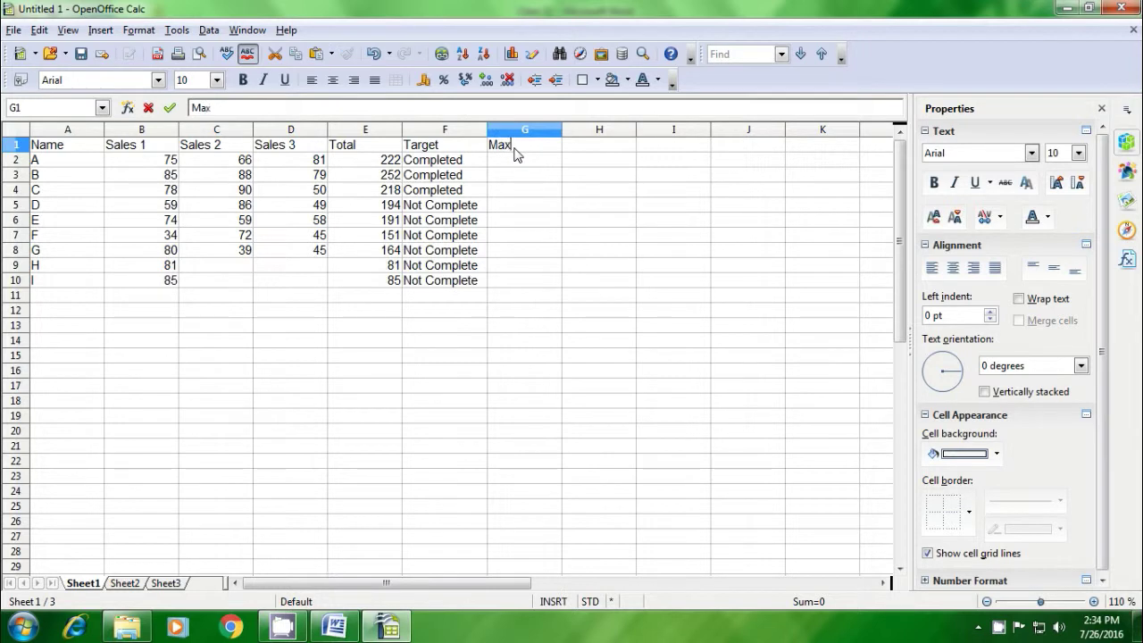
pyautogui.write('imum')
pyautogui.press('Return')
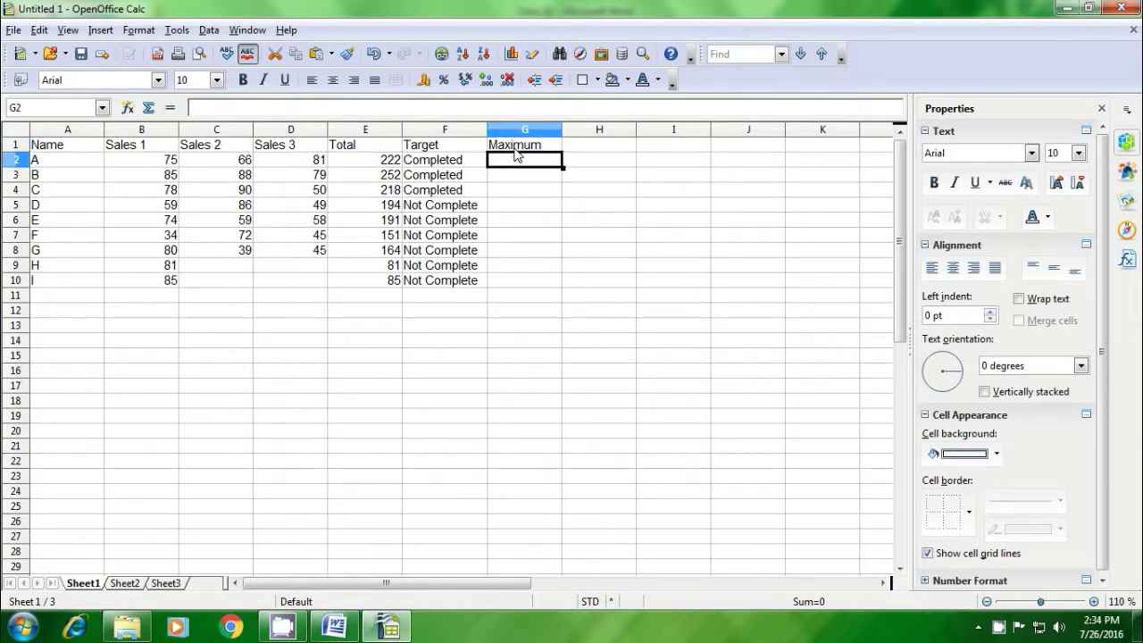
# Step: Enter the formula =MAX(B2:D2) in cell G2 of the Maximum column
pyautogui.write('=max')
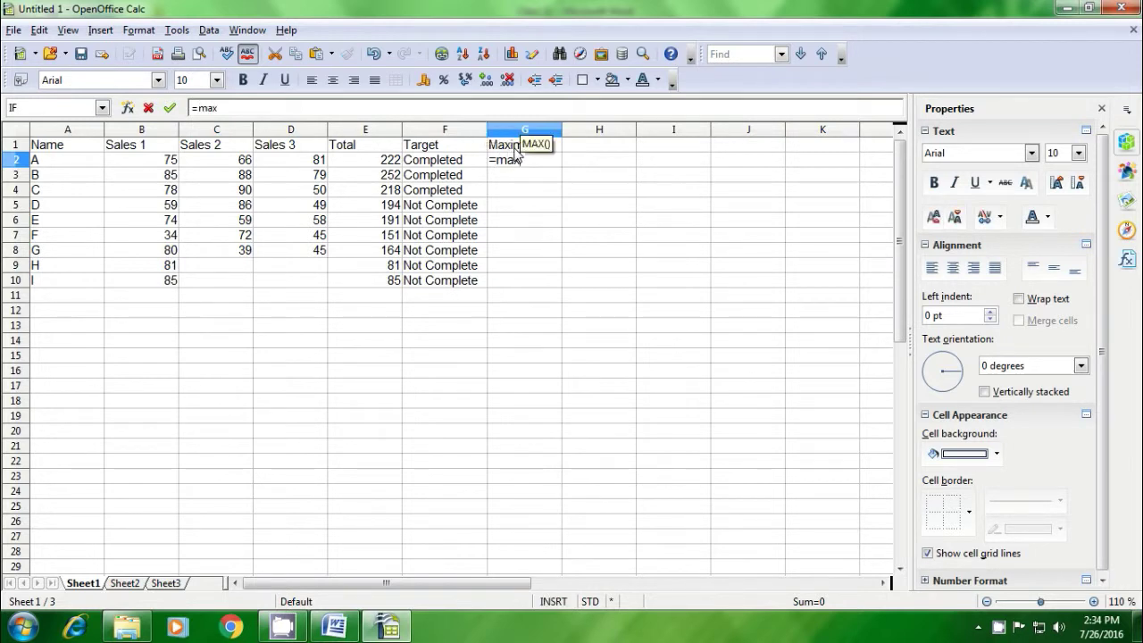
pyautogui.write('(')
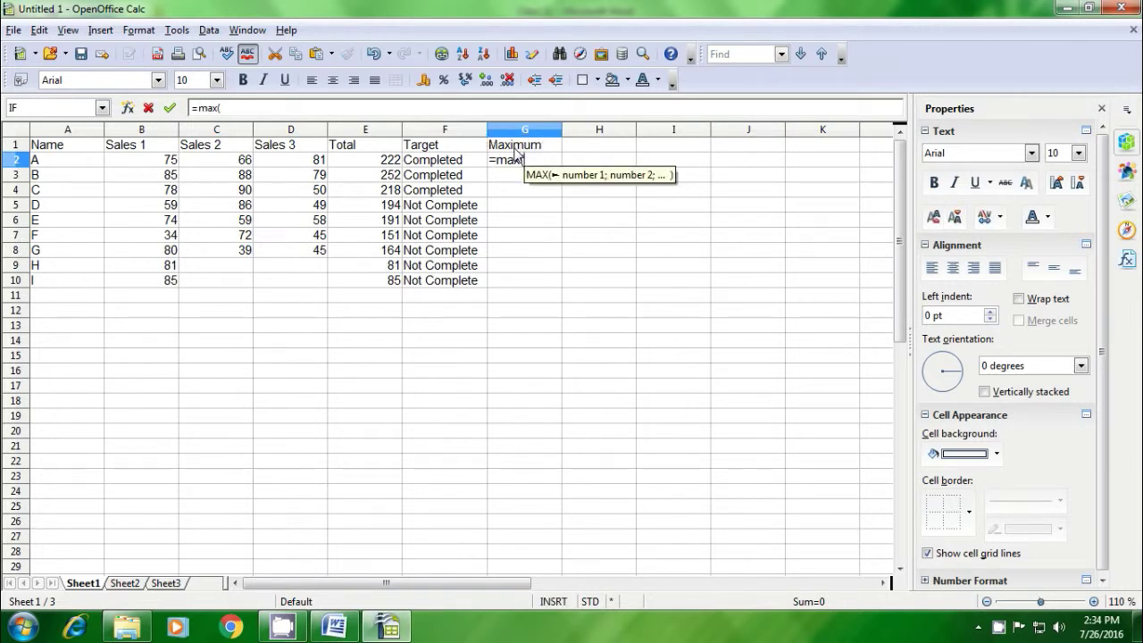
pyautogui.click(161, 161)
pyautogui.moveTo(160, 170); pyautogui.dragTo(317, 172)
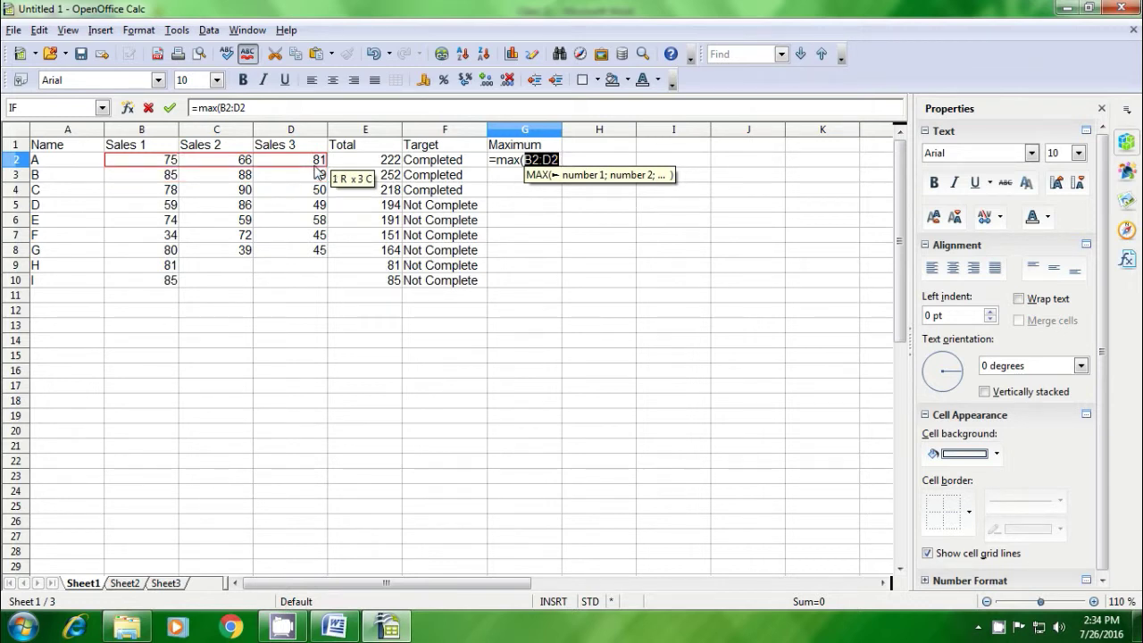
pyautogui.write(')')
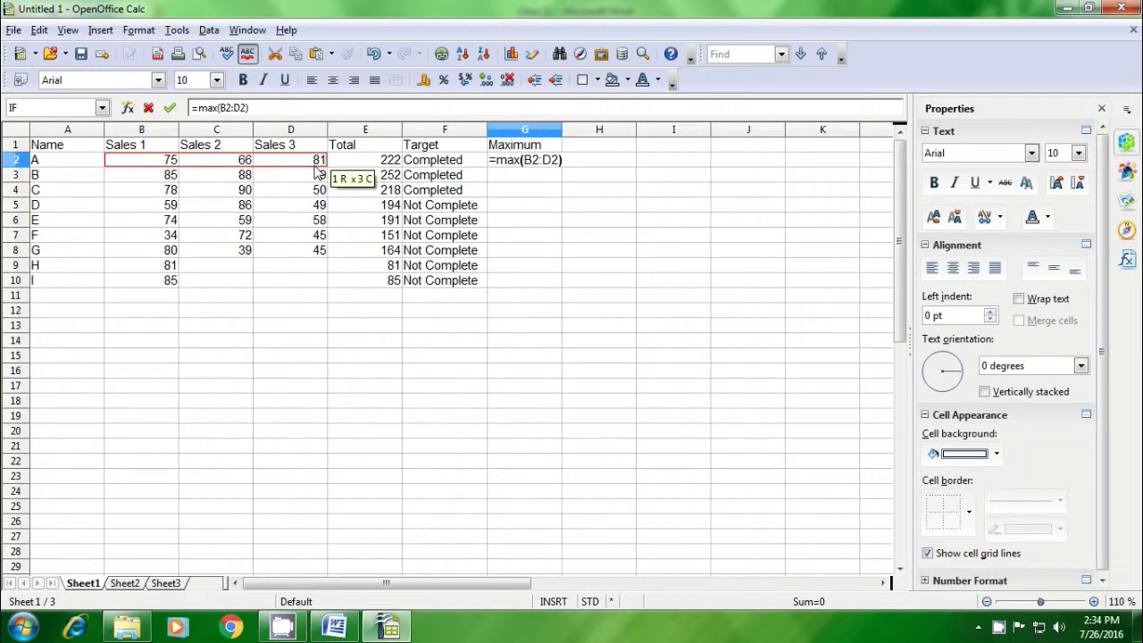
pyautogui.press('Return')
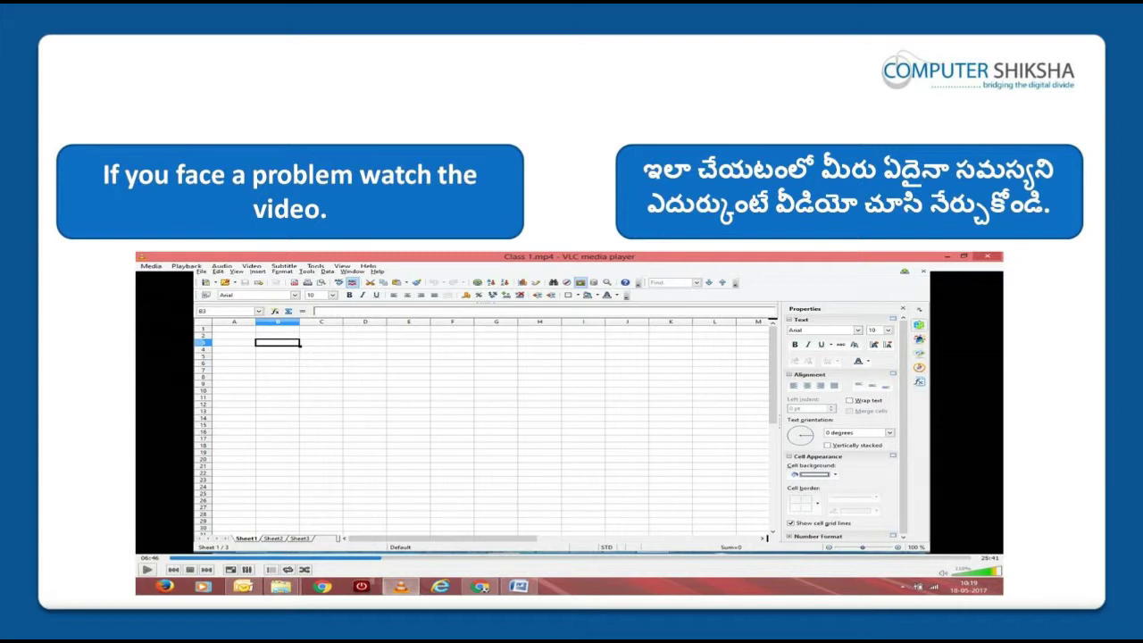
# Step: Add the label Date in cell A15 and enter the formula =TODAY() in cell A16 below it
pyautogui.click(426, 341)
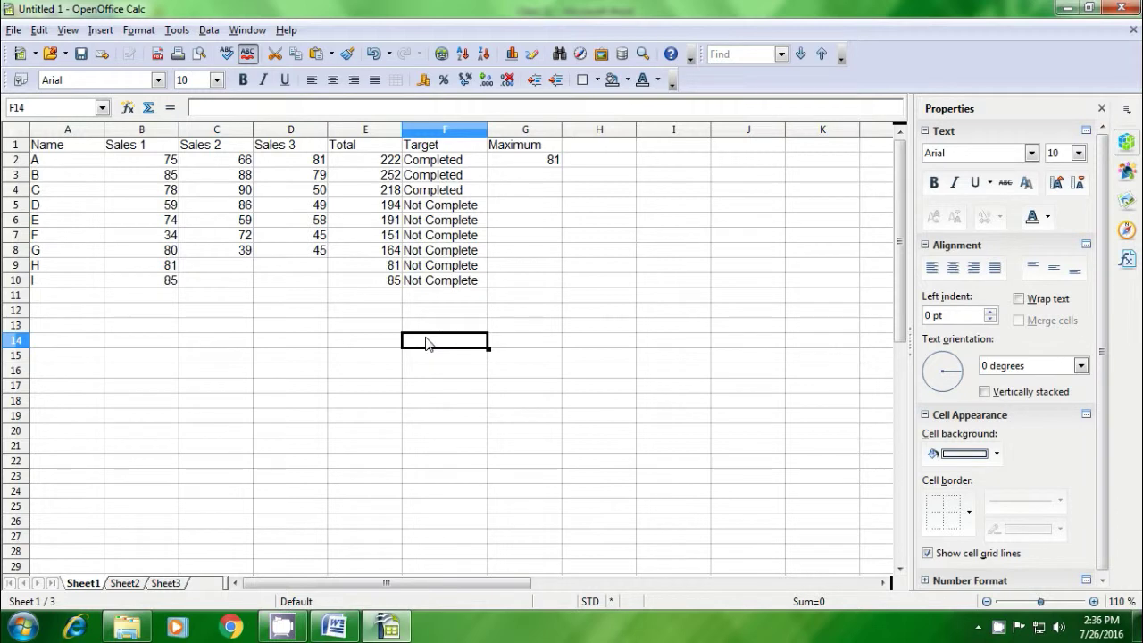
pyautogui.click(79, 360)
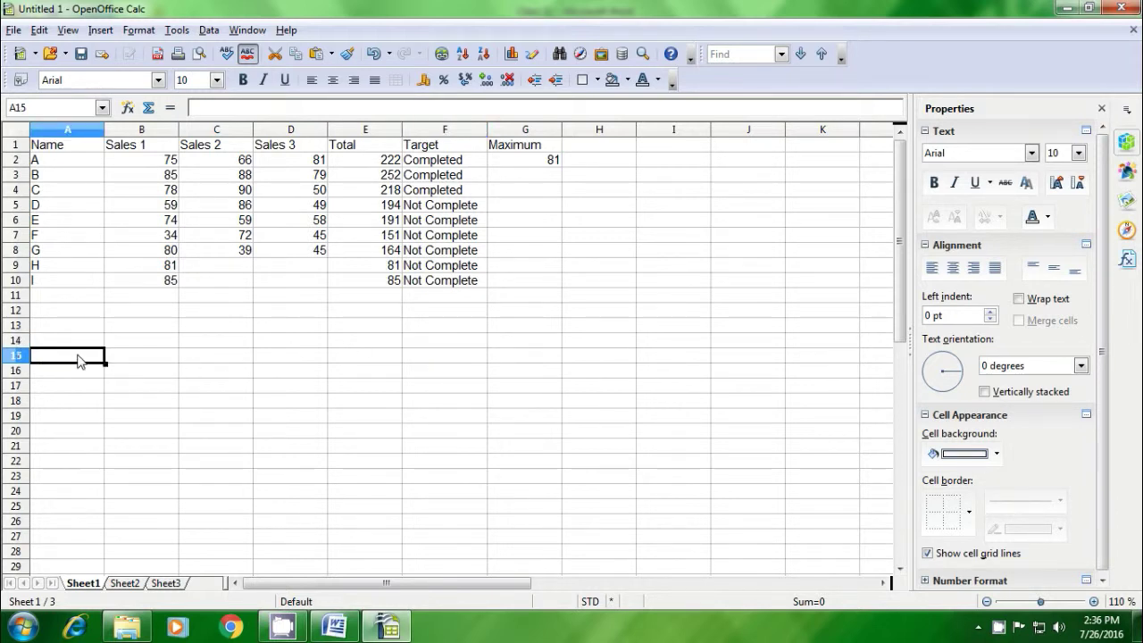
pyautogui.write('Date')
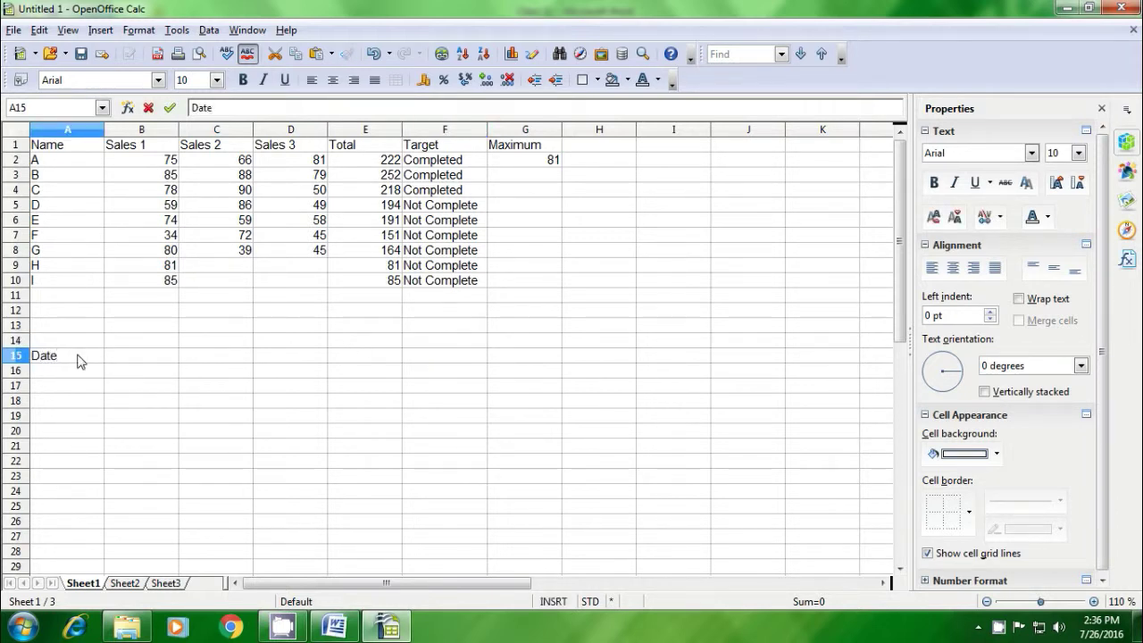
pyautogui.press('Return')
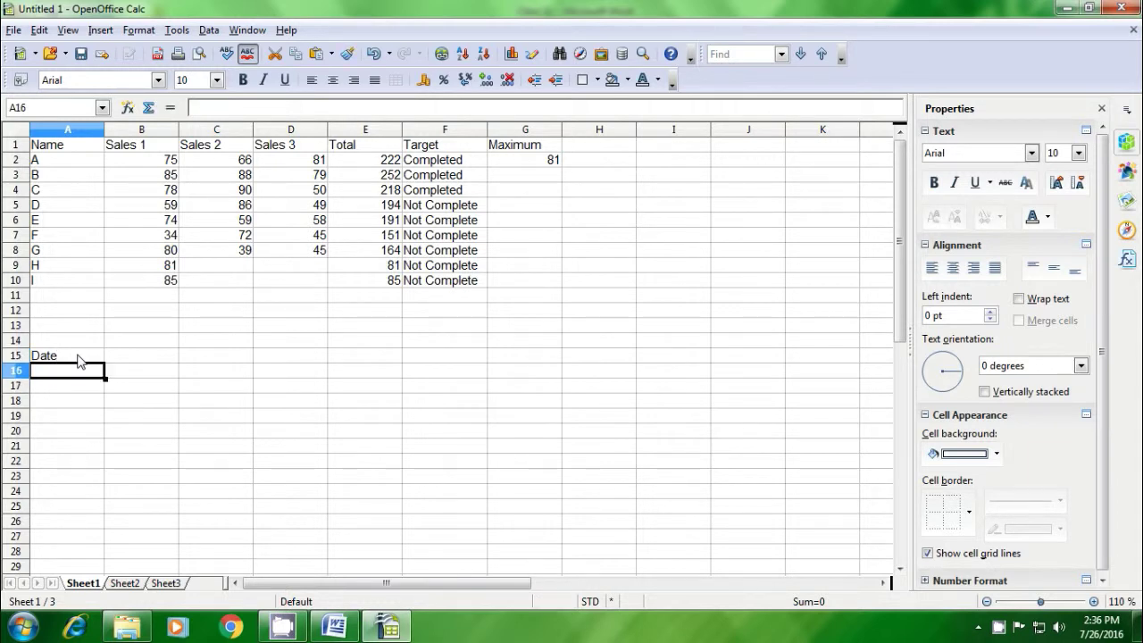
pyautogui.write('=')
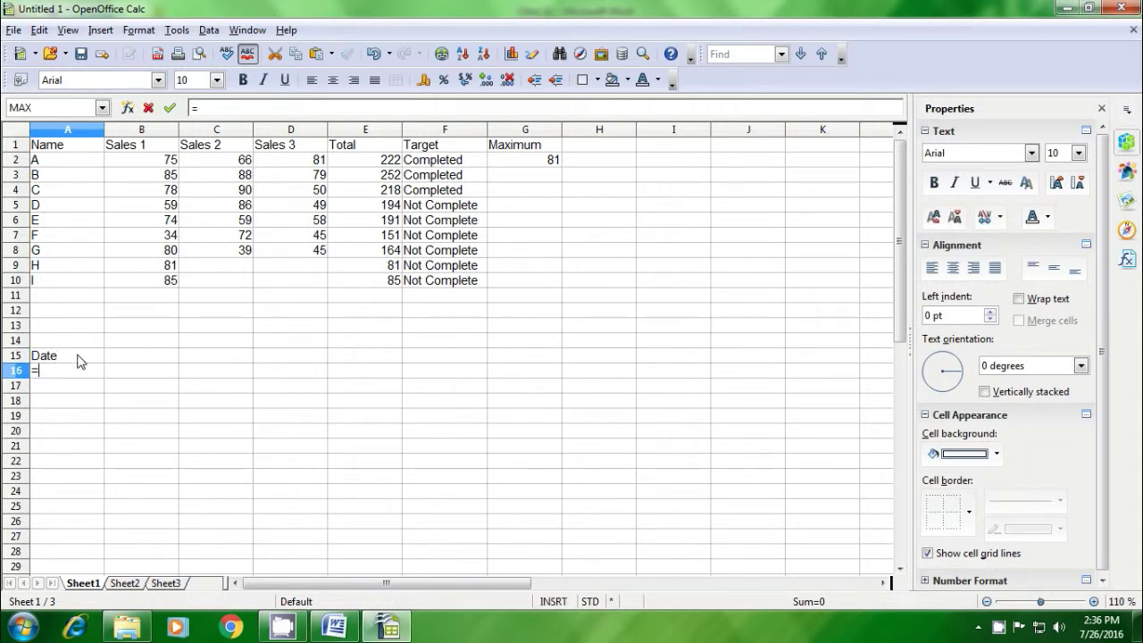
pyautogui.write('today(')
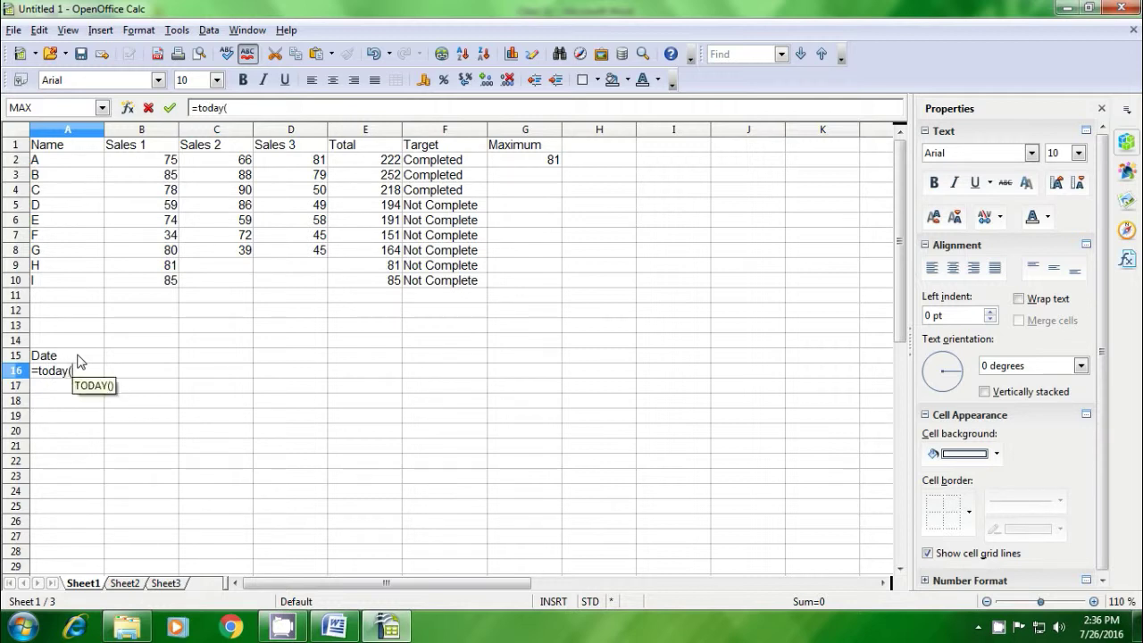
pyautogui.write(')')
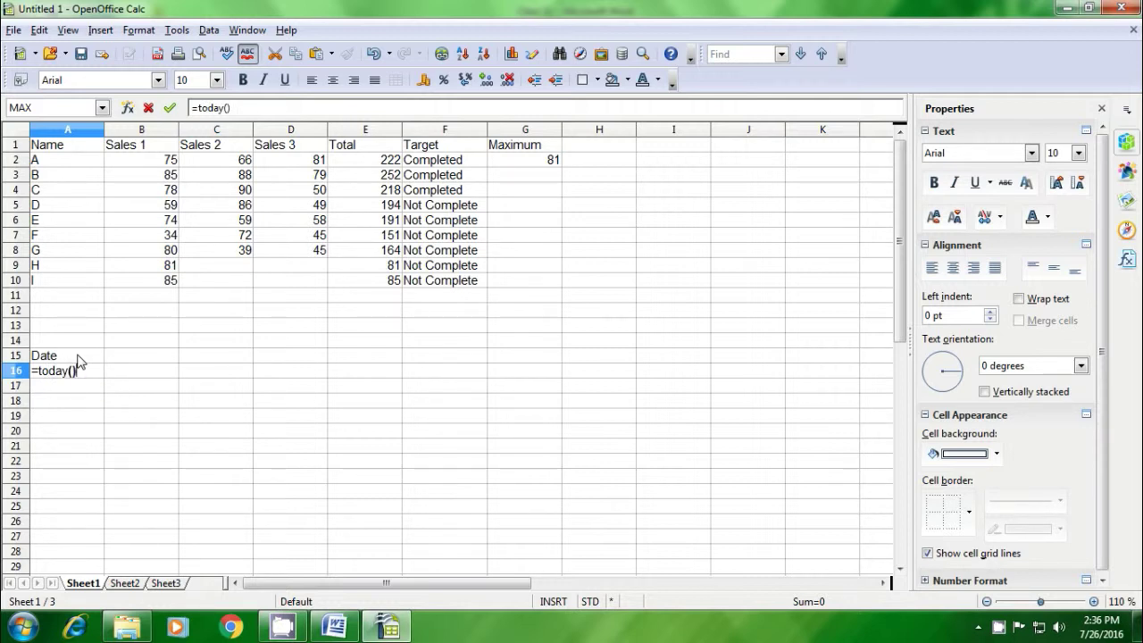
pyautogui.press('Return')
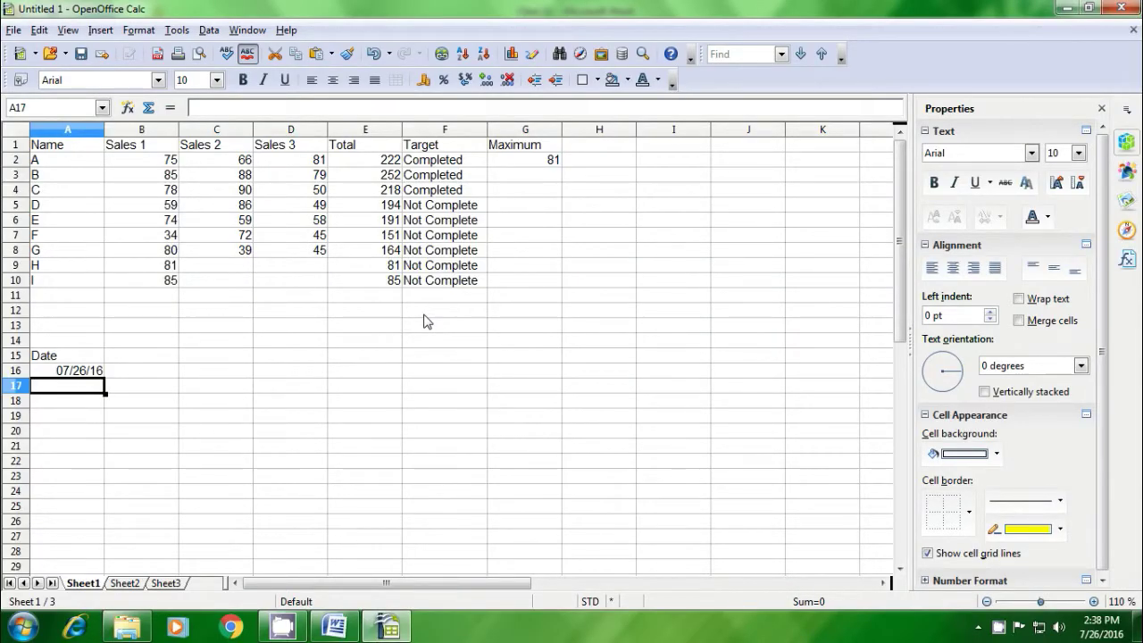
# Step: Add the header Minimum in cell H1 and enter the formula =MIN(B2:D2) in cell H2
pyautogui.click(582, 152)
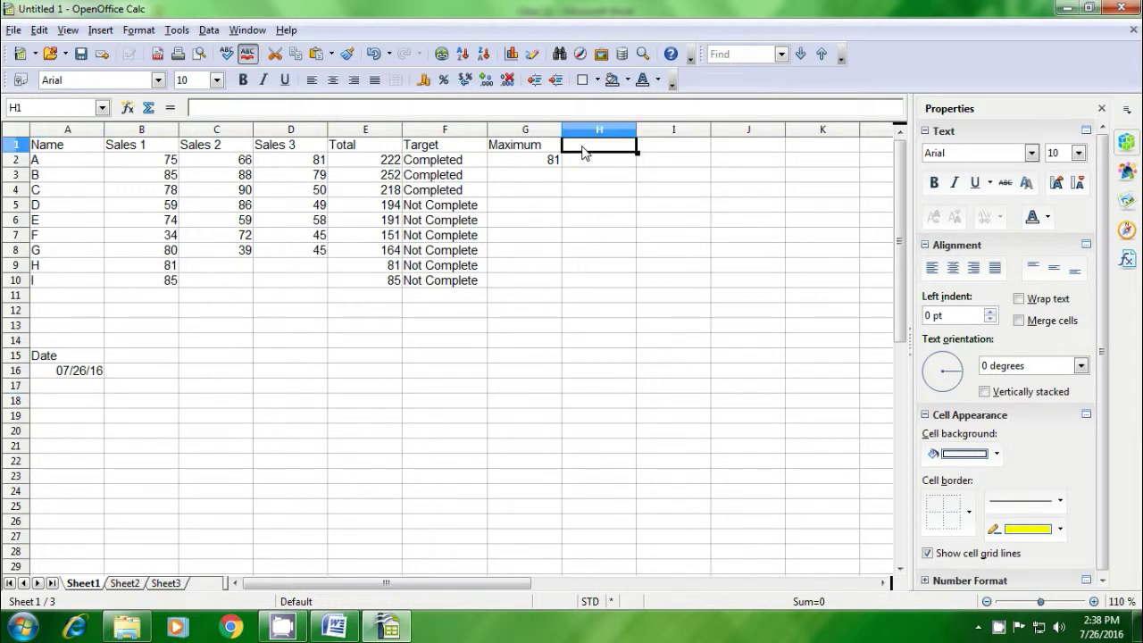
pyautogui.write('Minimum')
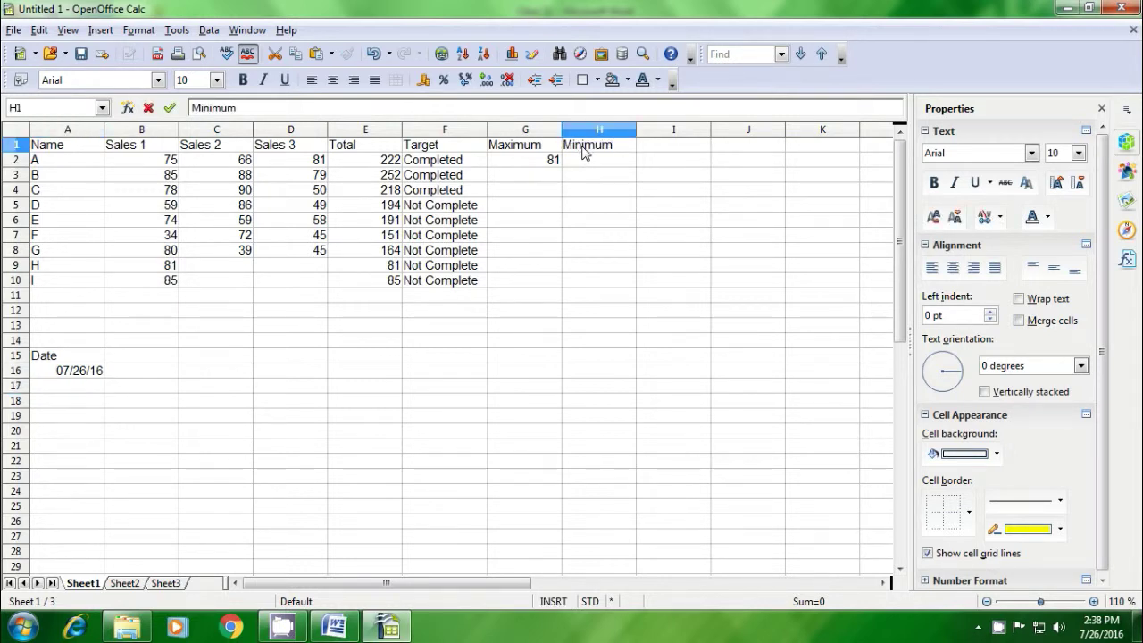
pyautogui.press('Return')
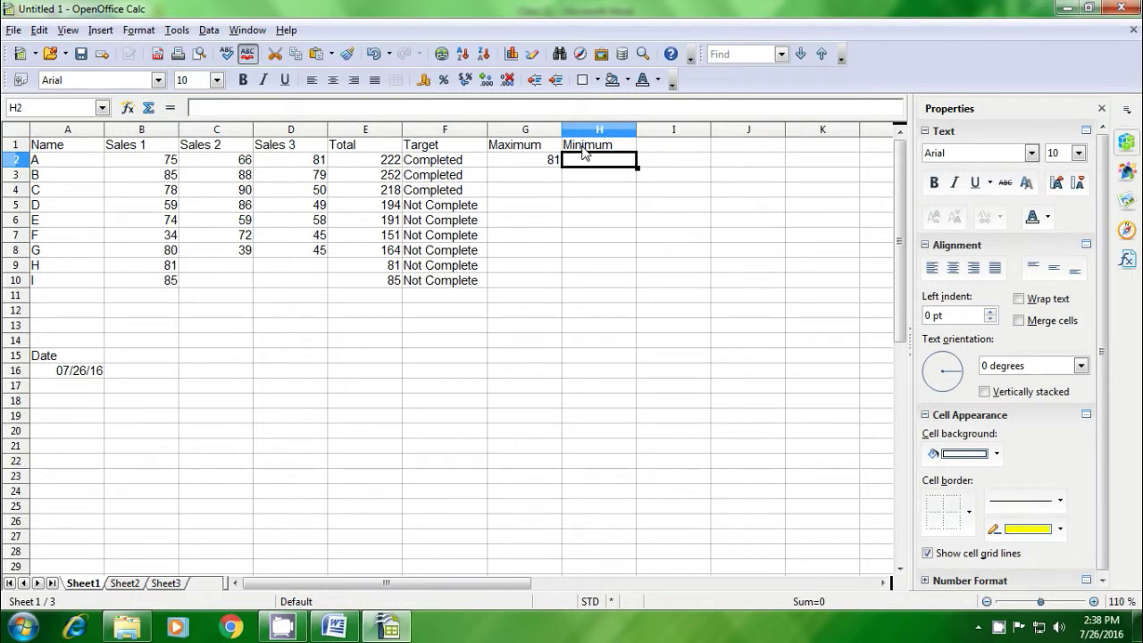
pyautogui.write('=min')
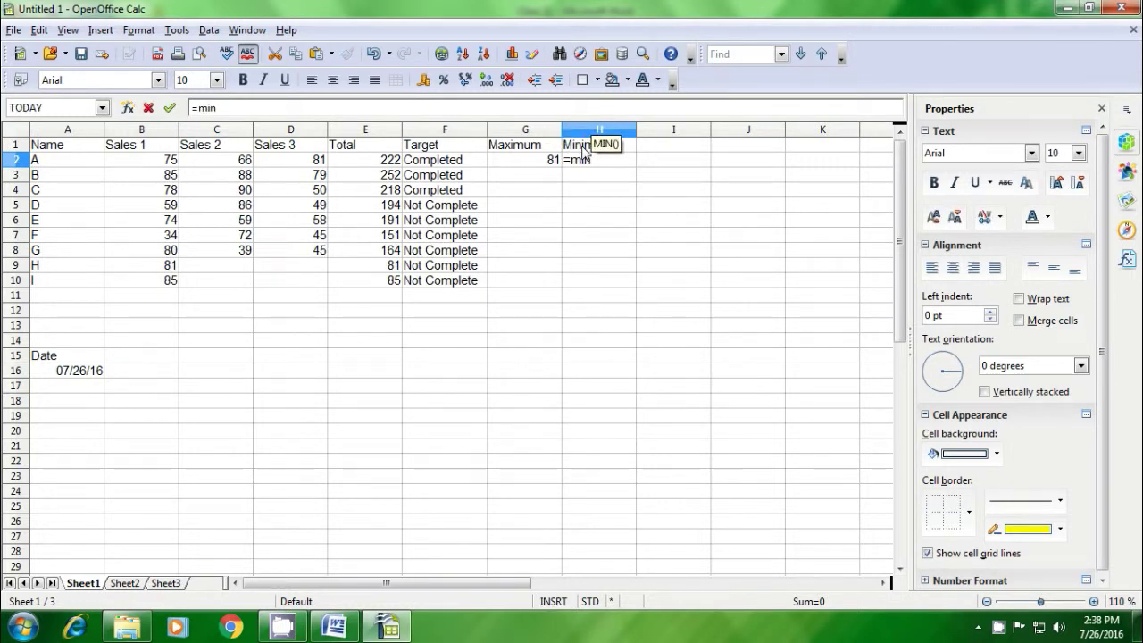
pyautogui.write('(')
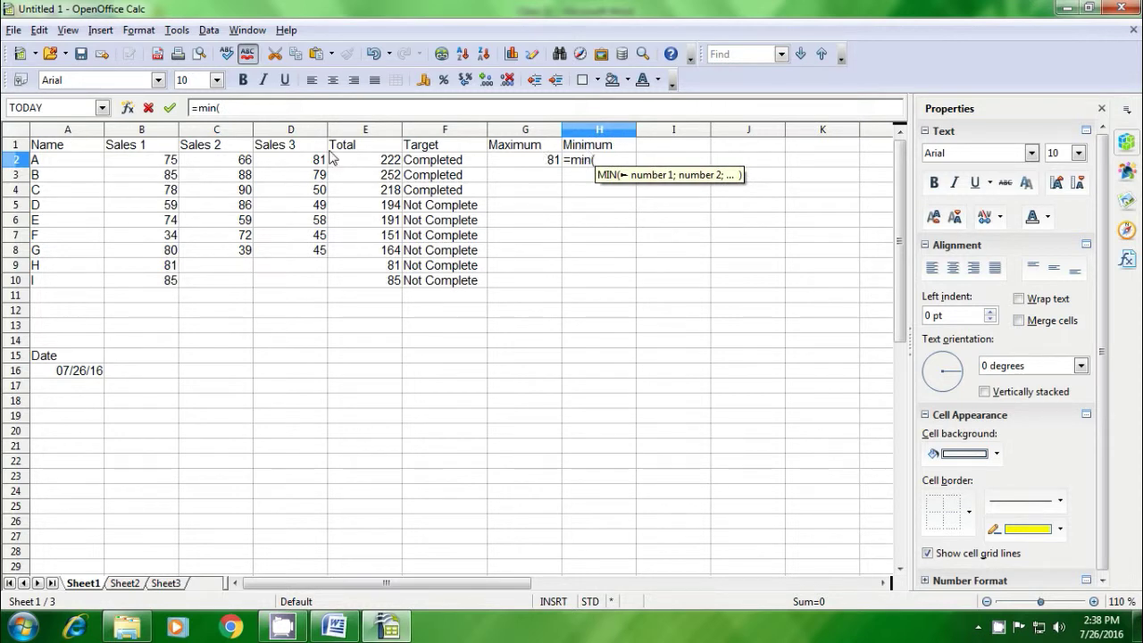
pyautogui.moveTo(156, 162); pyautogui.dragTo(273, 169)
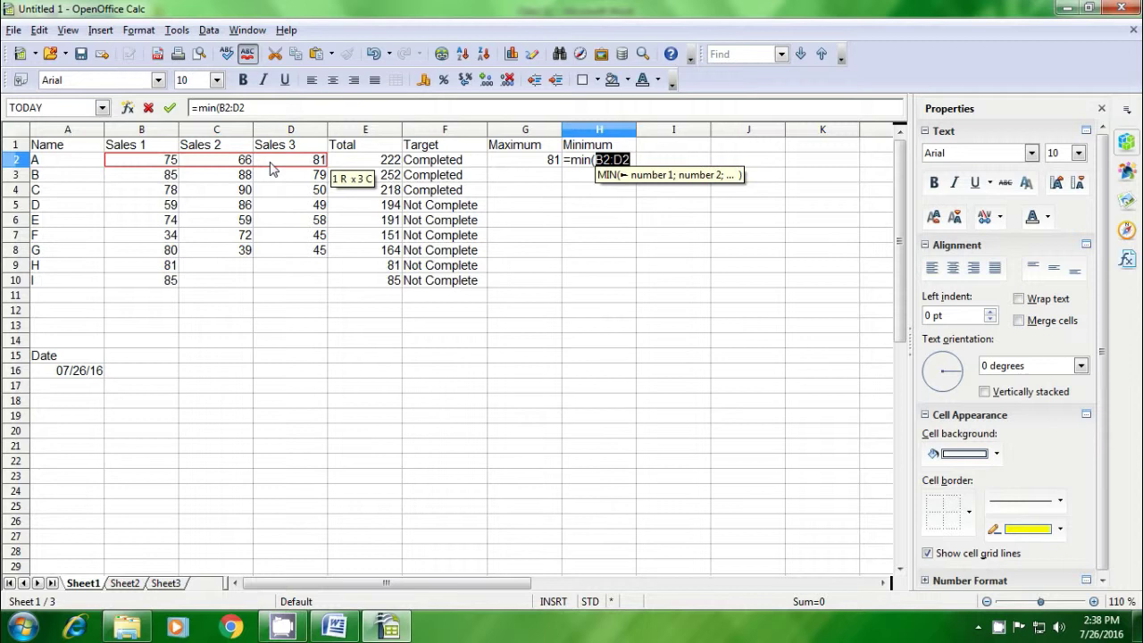
pyautogui.write(')')
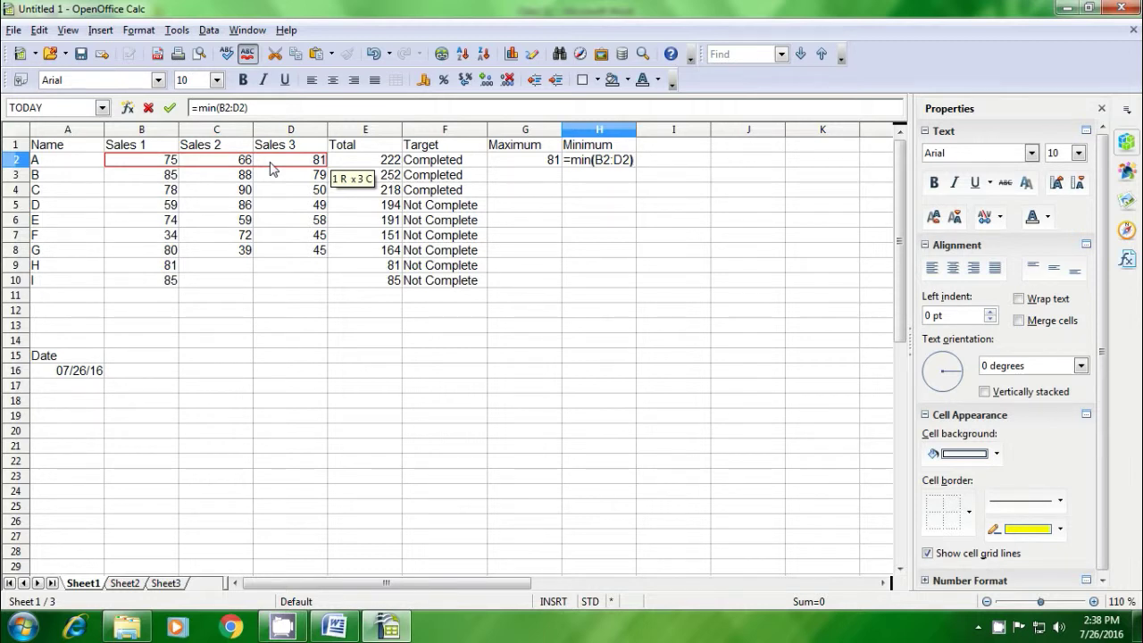
pyautogui.press('Return')
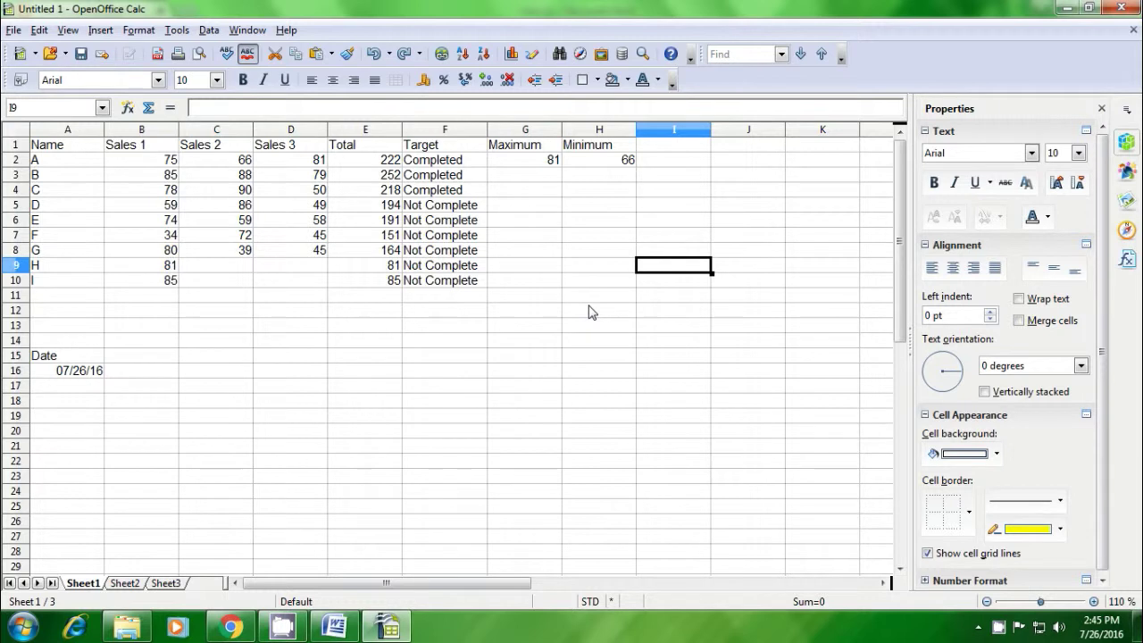
# Step: Add the header AND in cell I1, beside the Minimum column
pyautogui.click(662, 152)
pyautogui.write('AND')
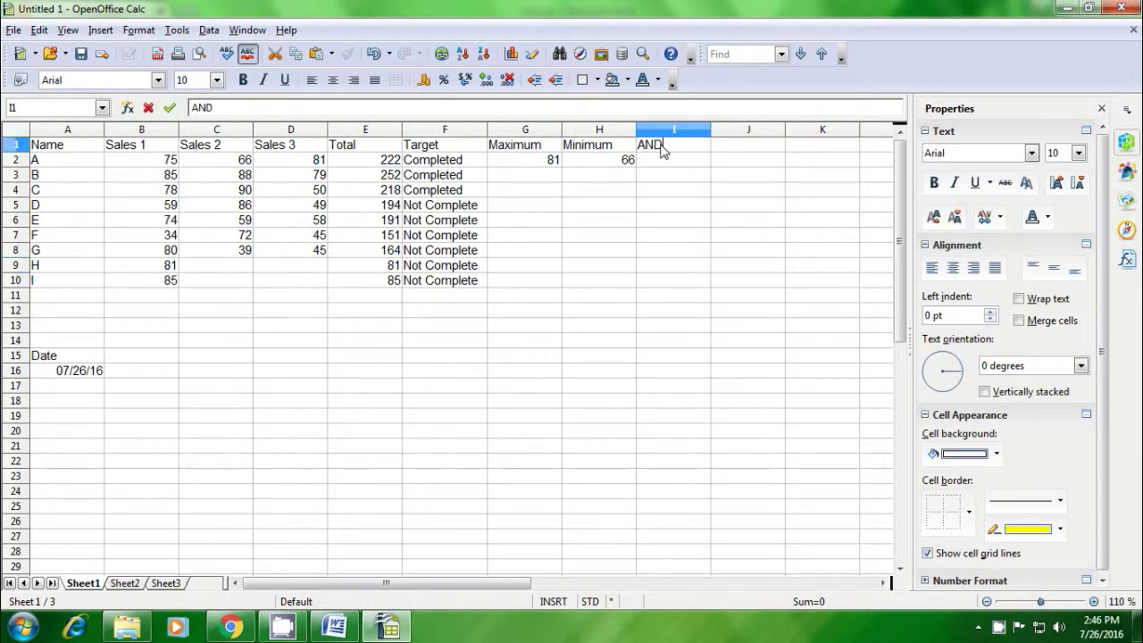
pyautogui.press('Return')
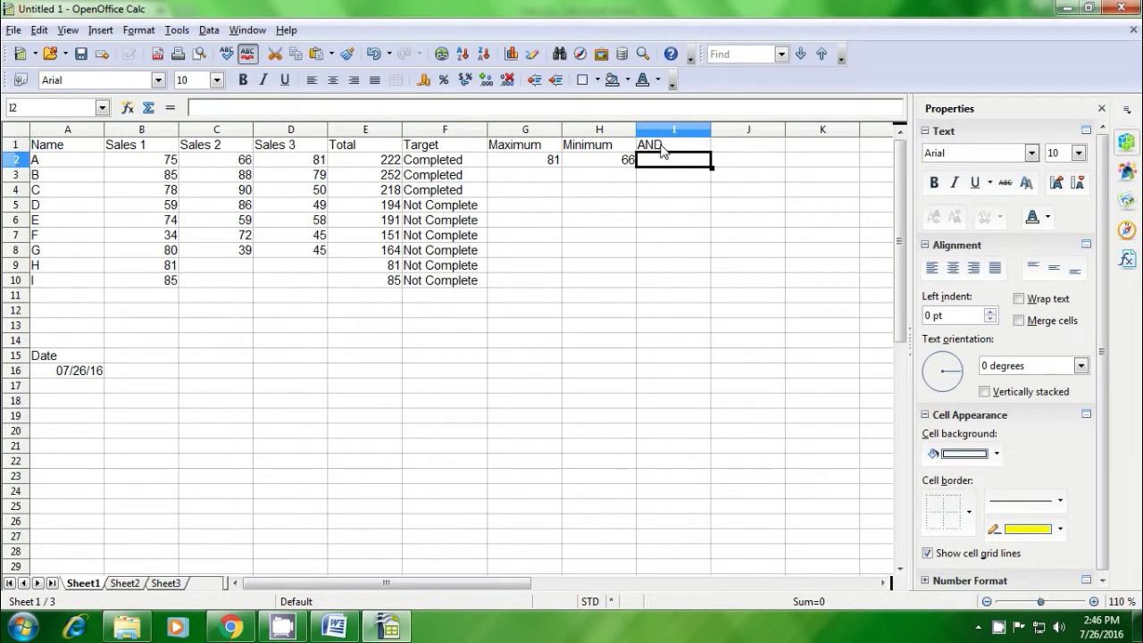
# Step: Enter the formula =AND(E2>200;E3>250) in cell I2 of the AND column and review it
pyautogui.write('=a')
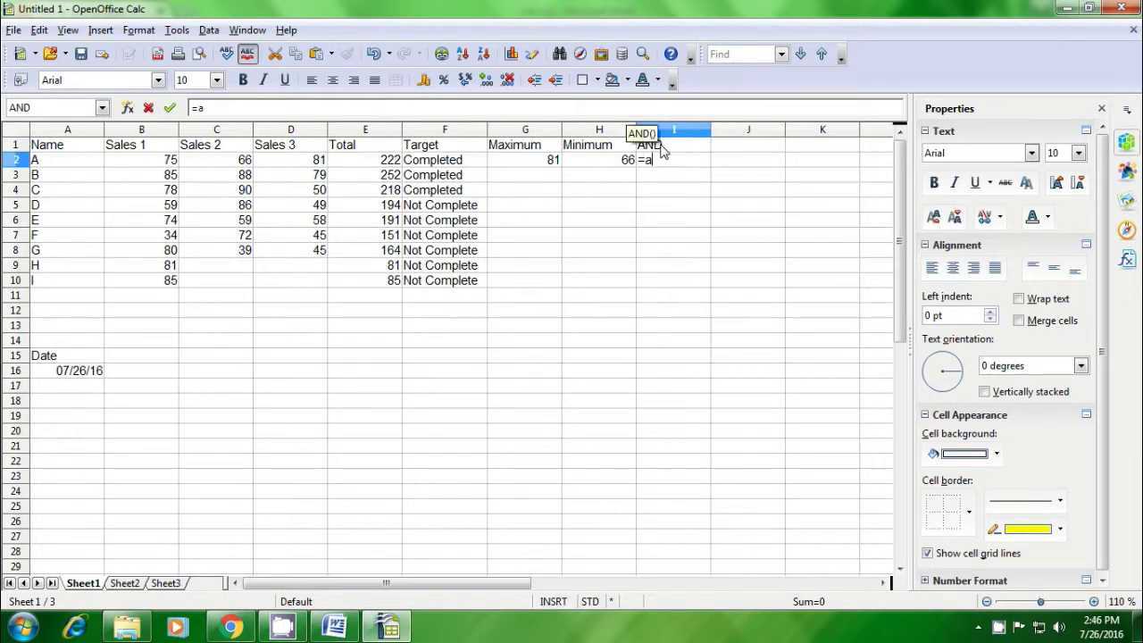
pyautogui.write('nd(')
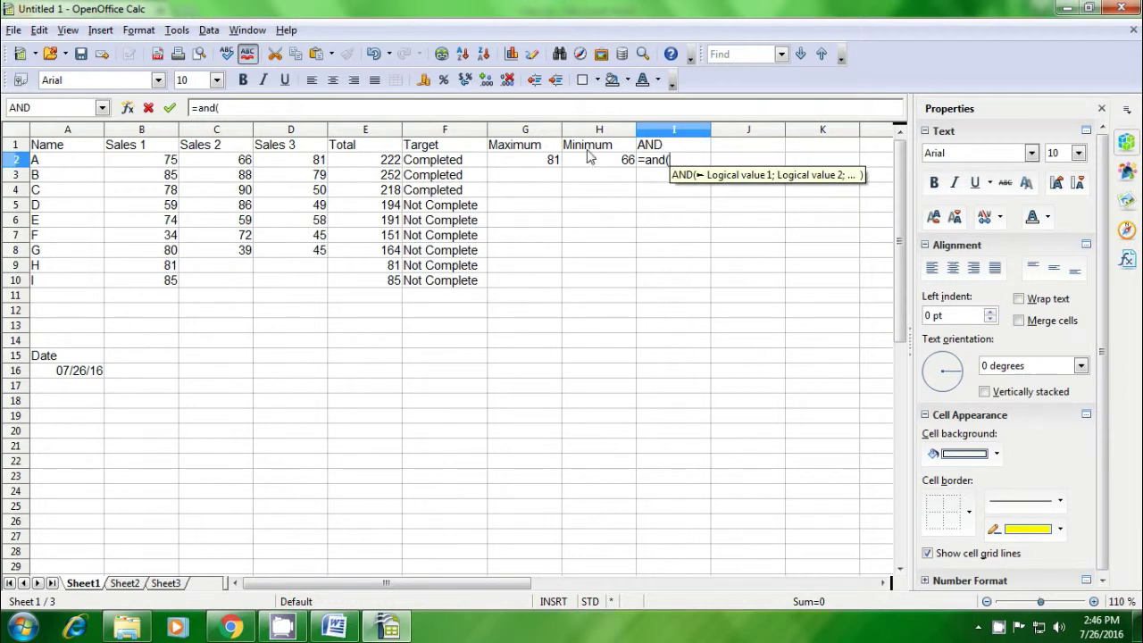
pyautogui.click(375, 166)
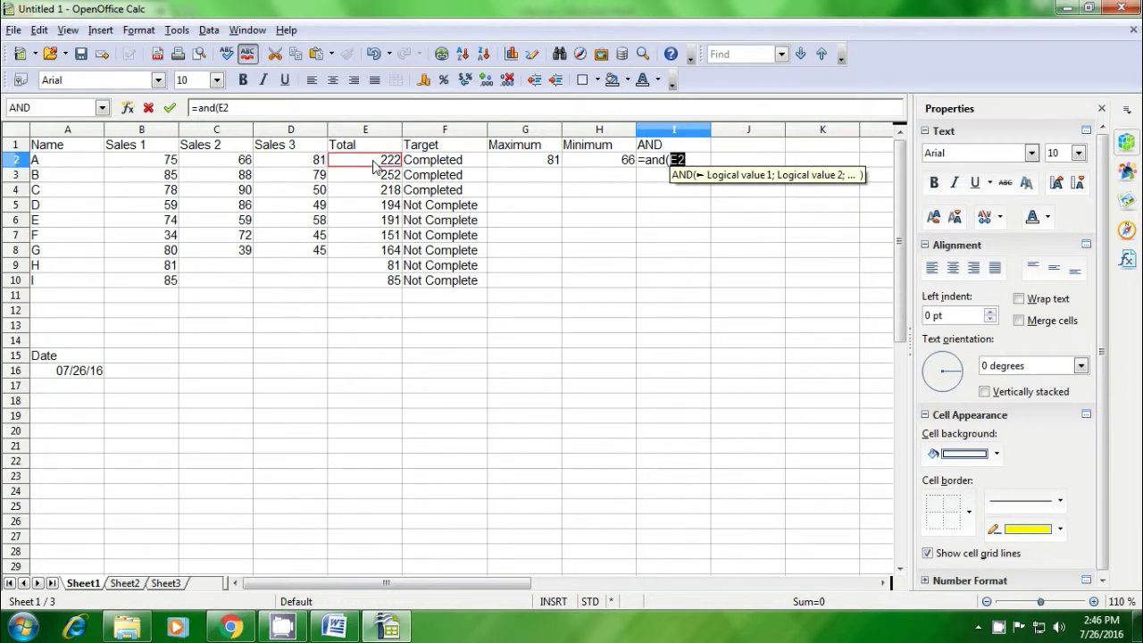
pyautogui.write('>')
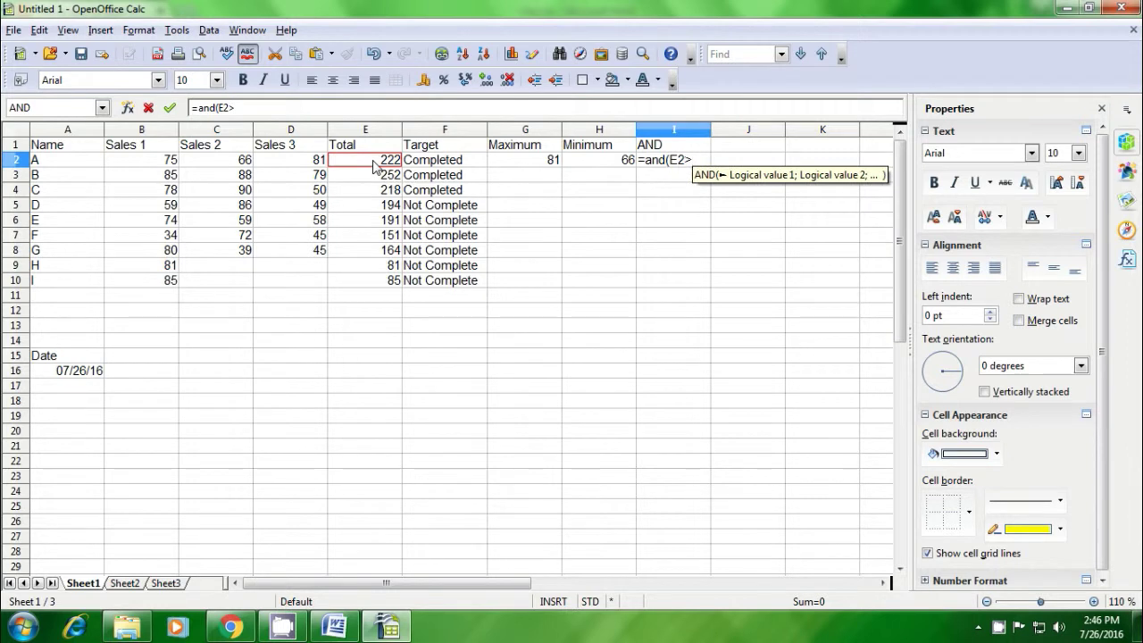
pyautogui.write('200;')
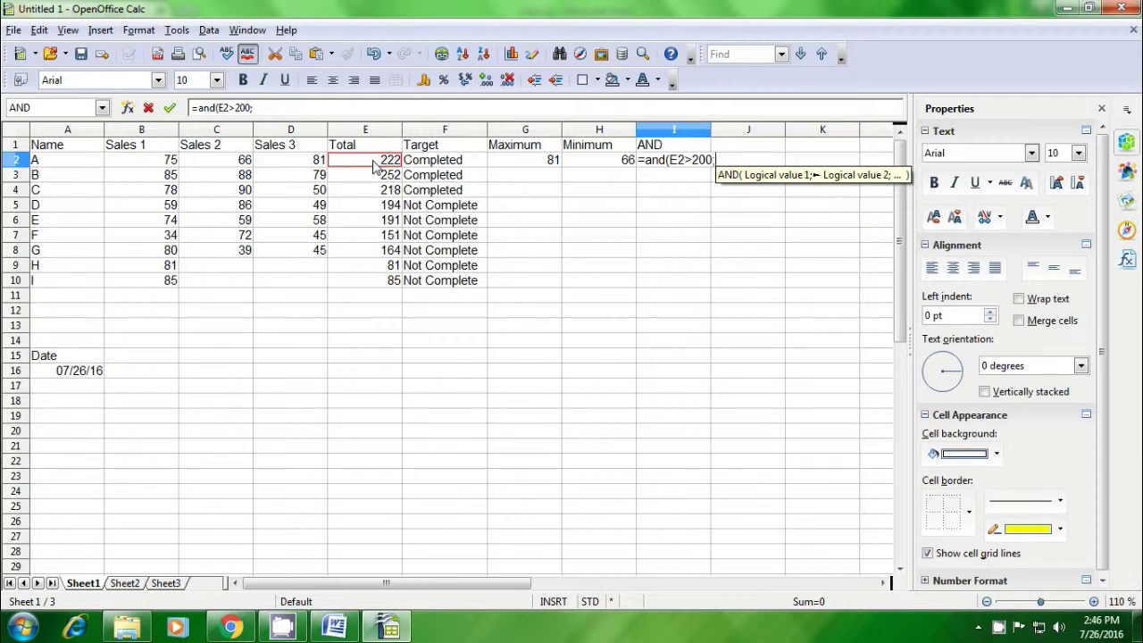
pyautogui.click(376, 176)
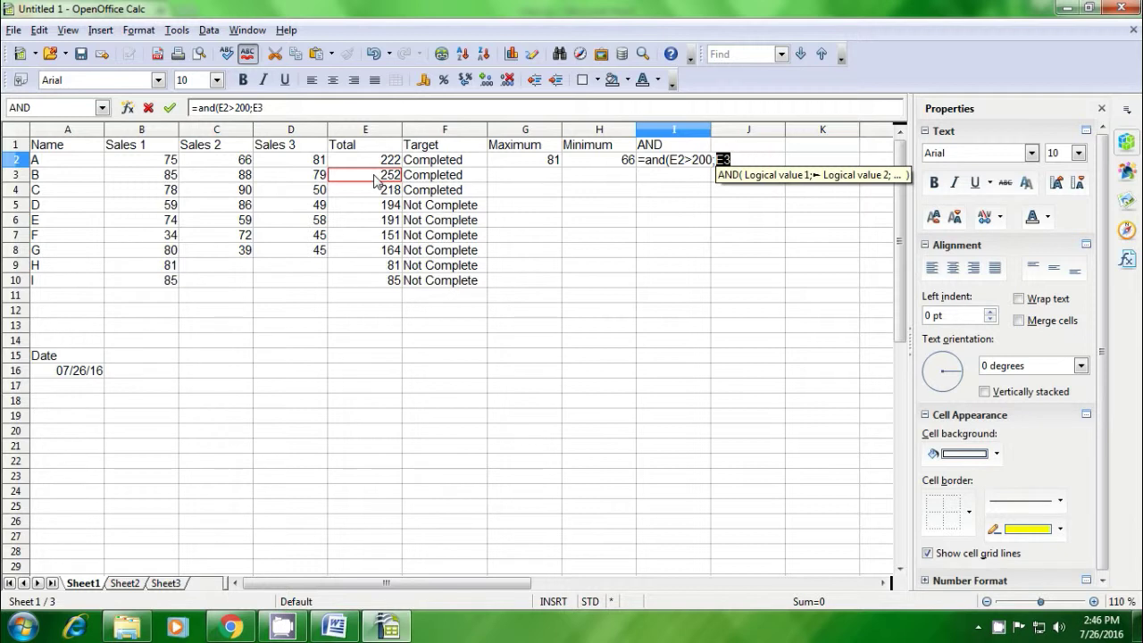
pyautogui.write('>')
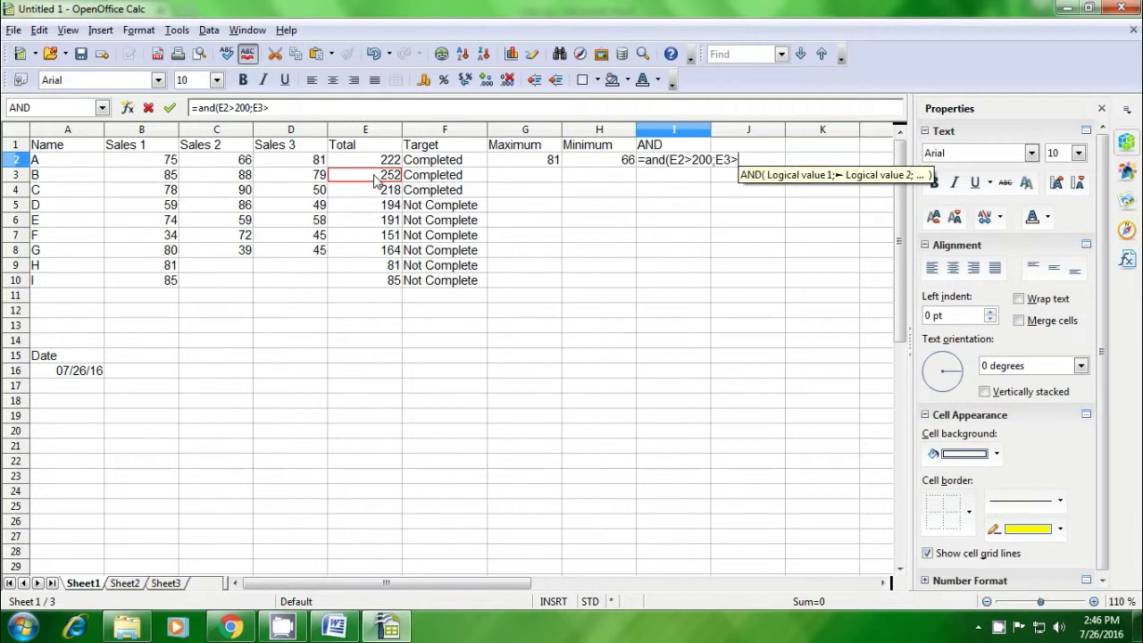
pyautogui.write('250')
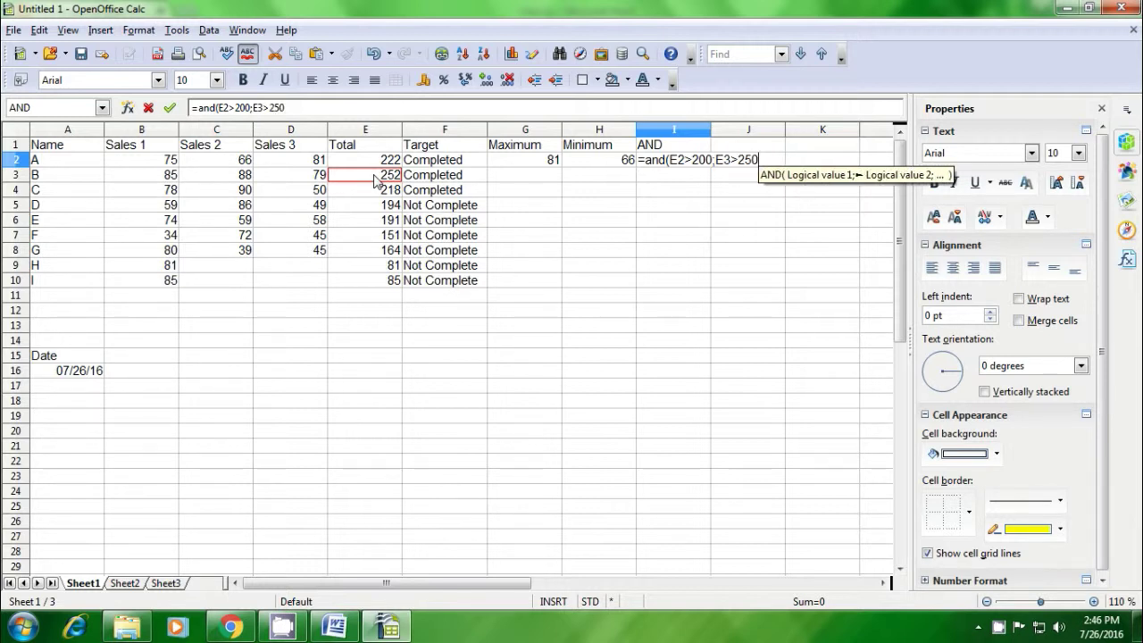
pyautogui.write(')')
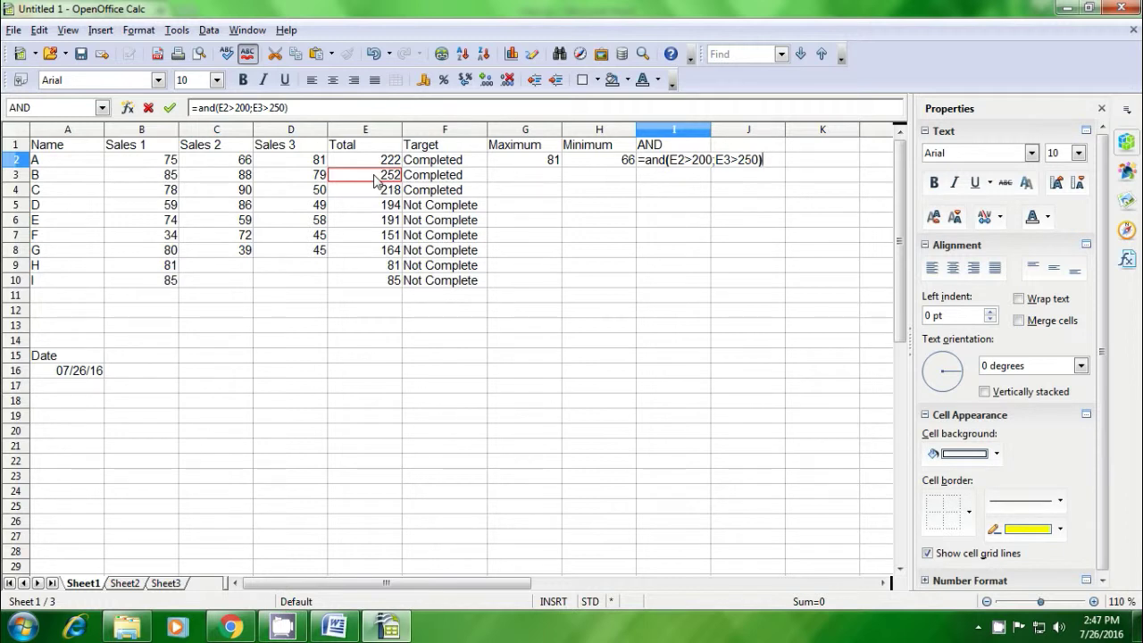
pyautogui.press('Return')
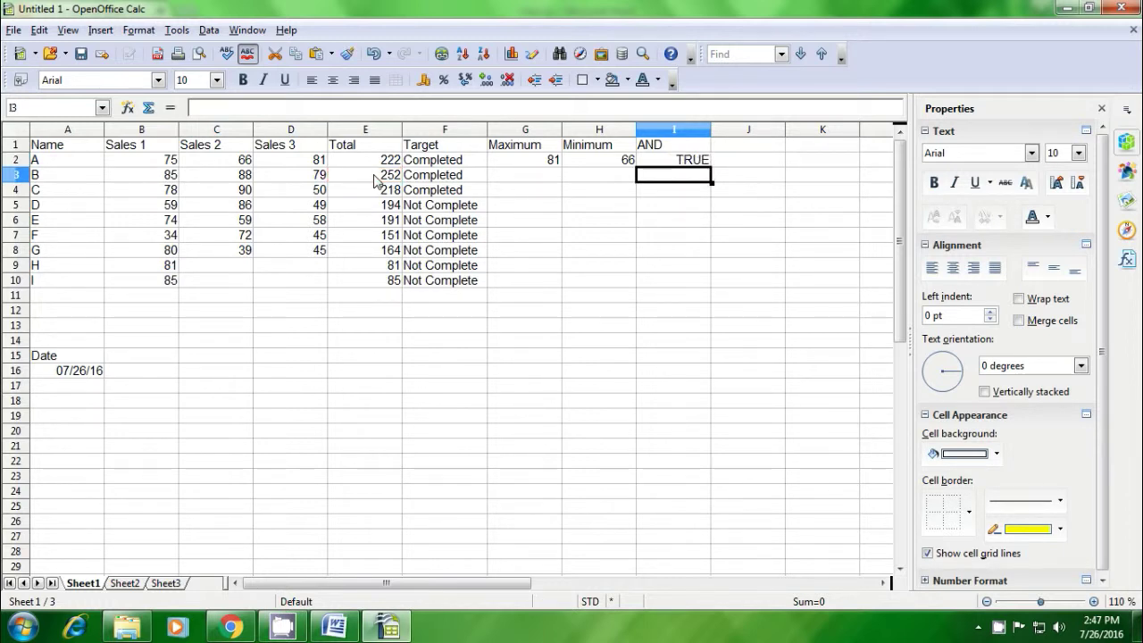
pyautogui.click(693, 160)
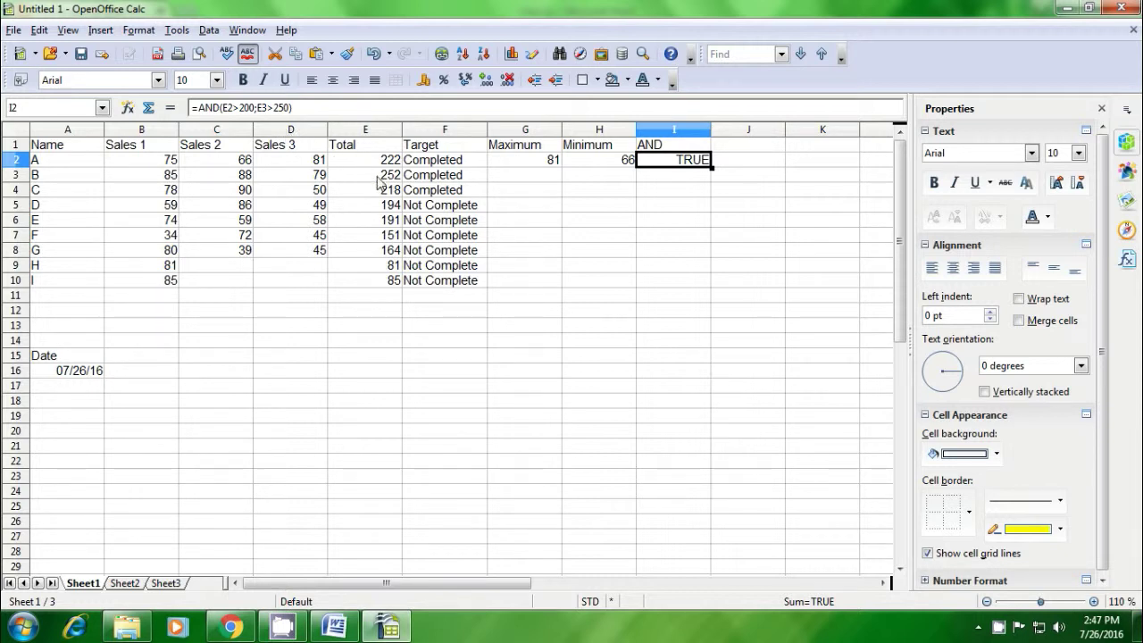
pyautogui.click(656, 210)
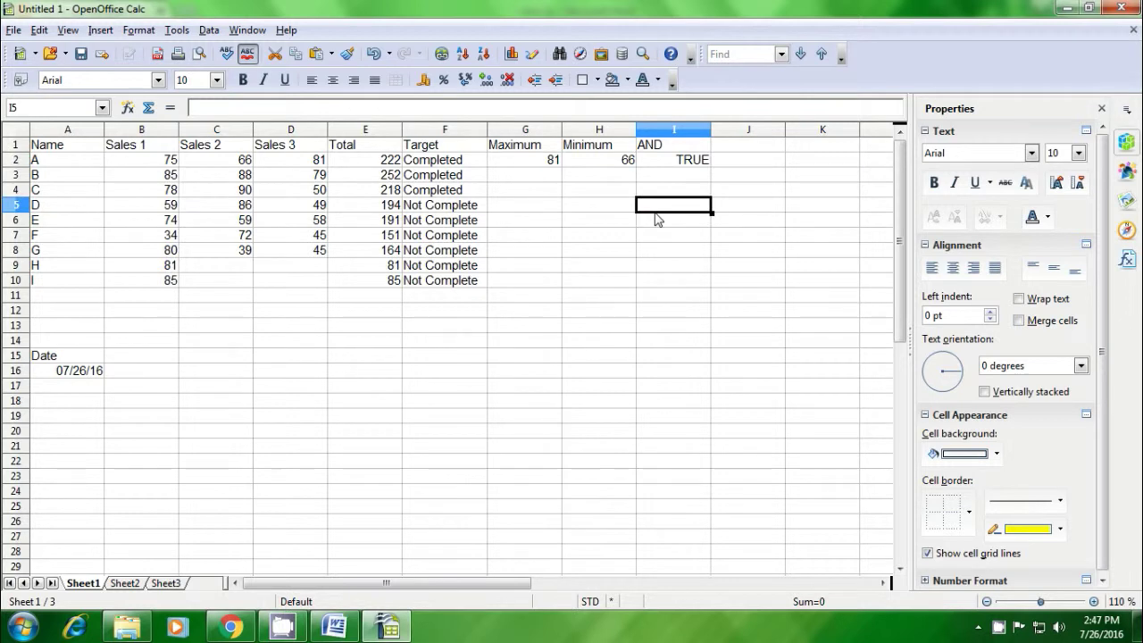
# Step: Start an AND formula in cell I3, below the first AND result
pyautogui.click(670, 182)
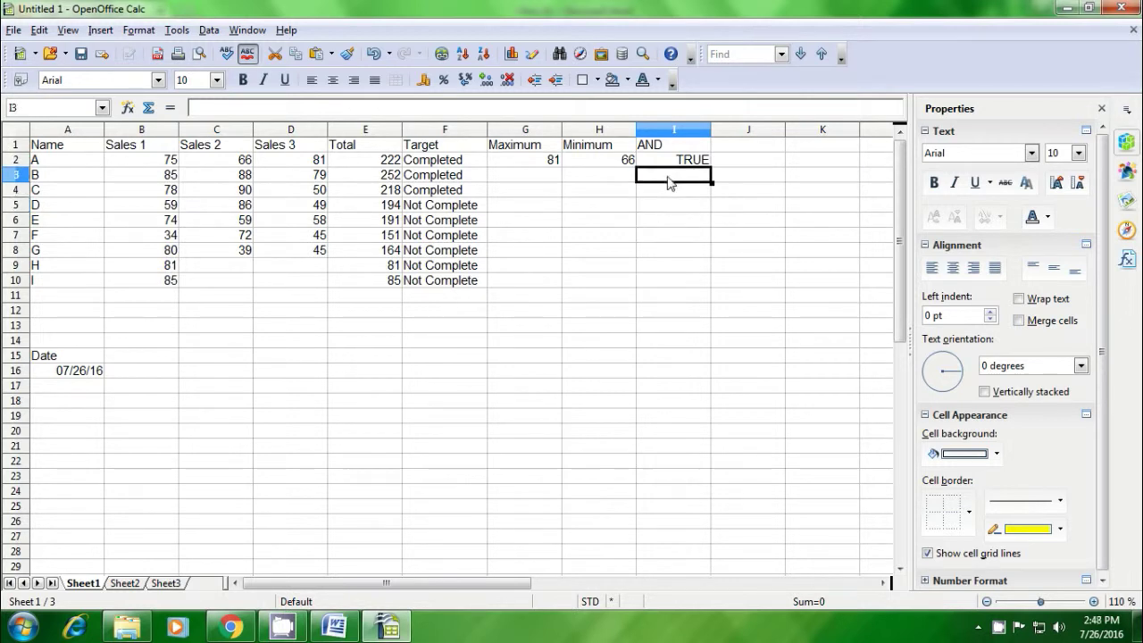
pyautogui.write('=a')
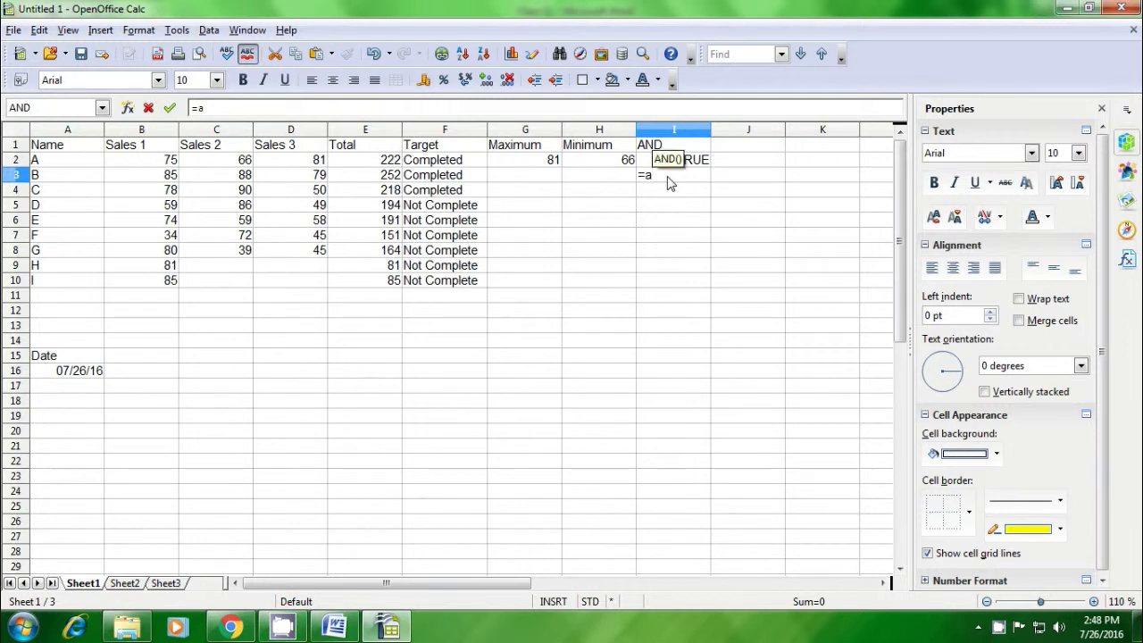
pyautogui.write('nd(')
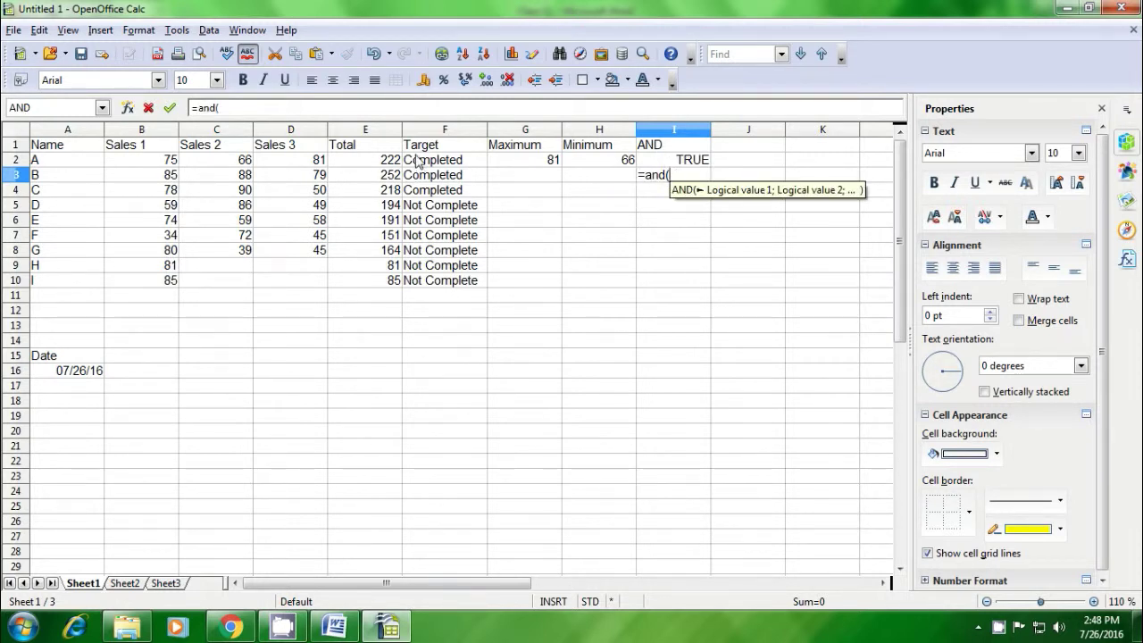
pyautogui.click(364, 151)
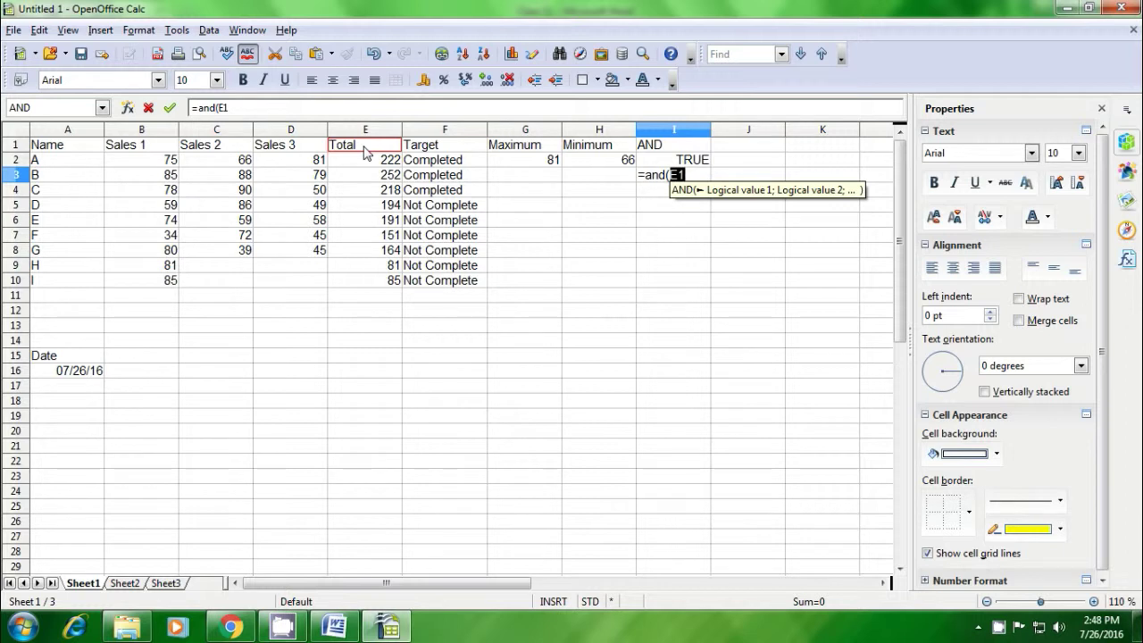
pyautogui.write('>')
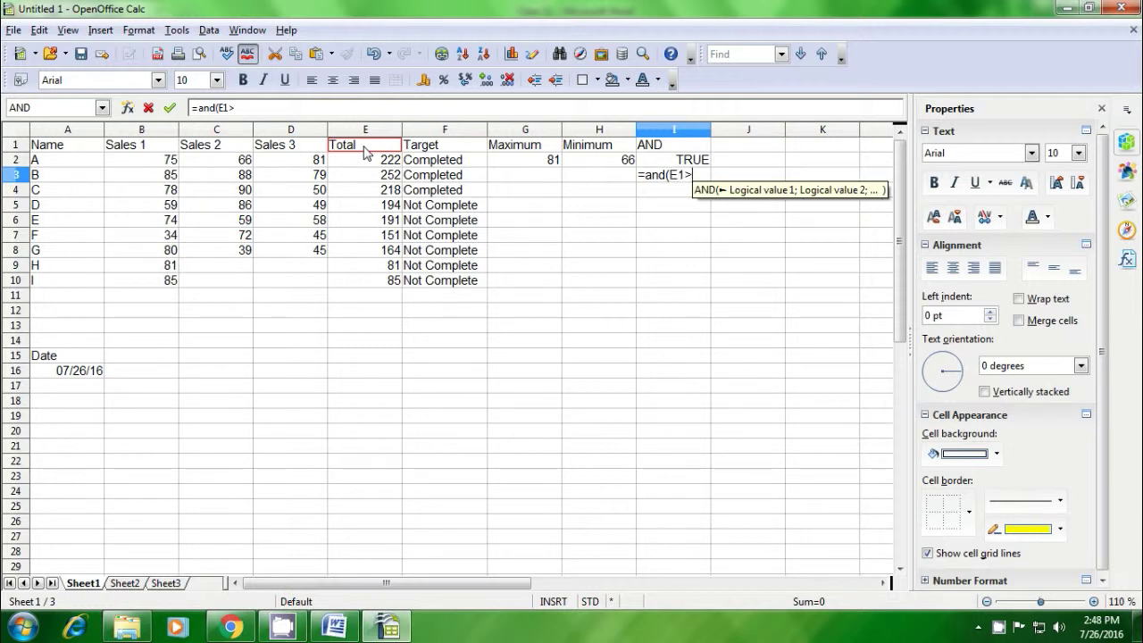
pyautogui.press('BackSpace')
pyautogui.press('BackSpace')
pyautogui.press('BackSpace')
# Step: Complete the formula in cell I3 as =AND(E2>200;E3<250) and review it
pyautogui.click(361, 165)
pyautogui.write('>')
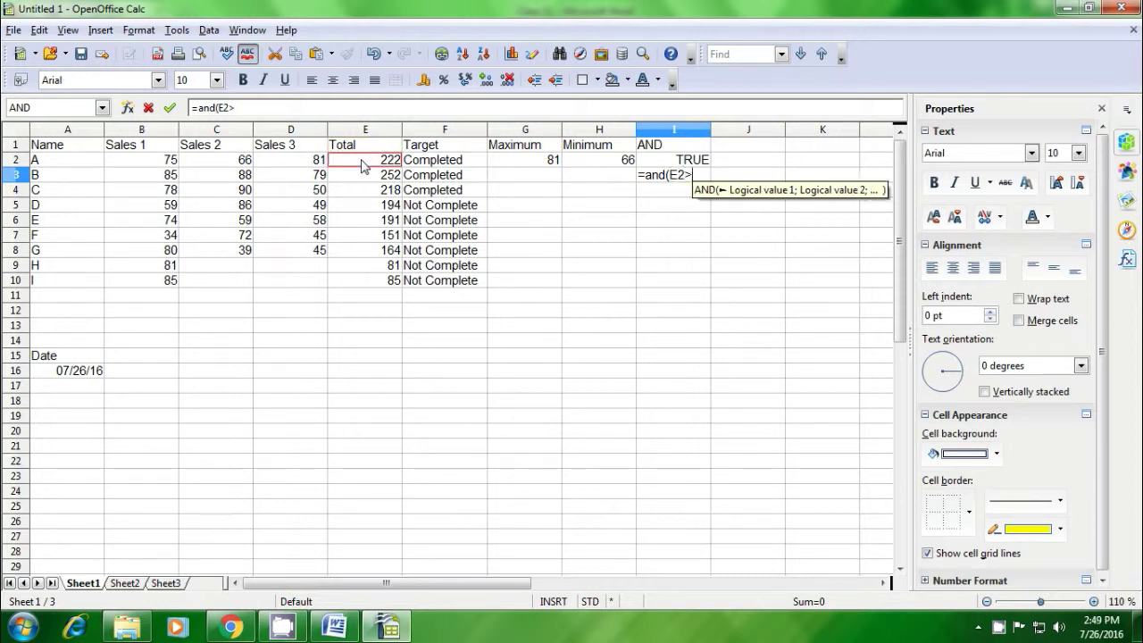
pyautogui.write('200;')
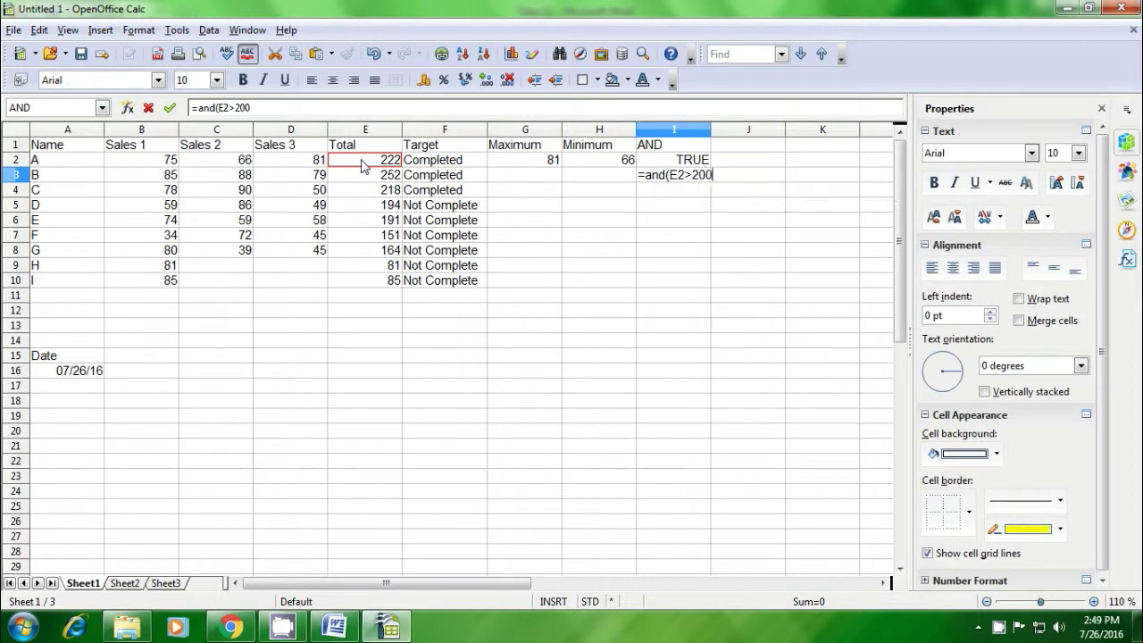
pyautogui.click(373, 179)
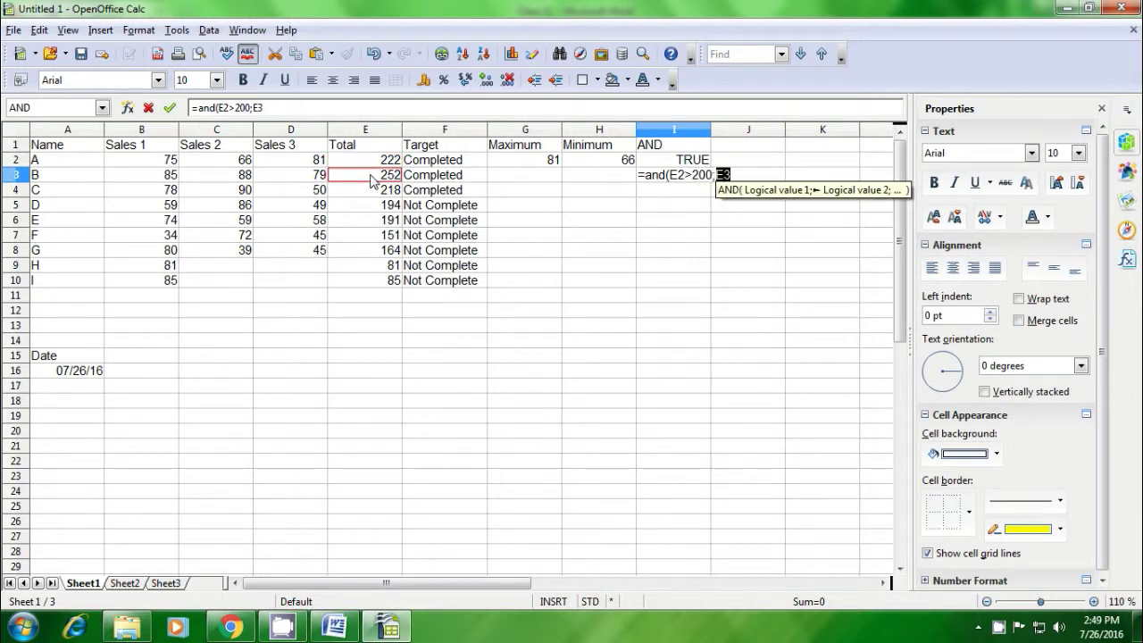
pyautogui.write('<25')
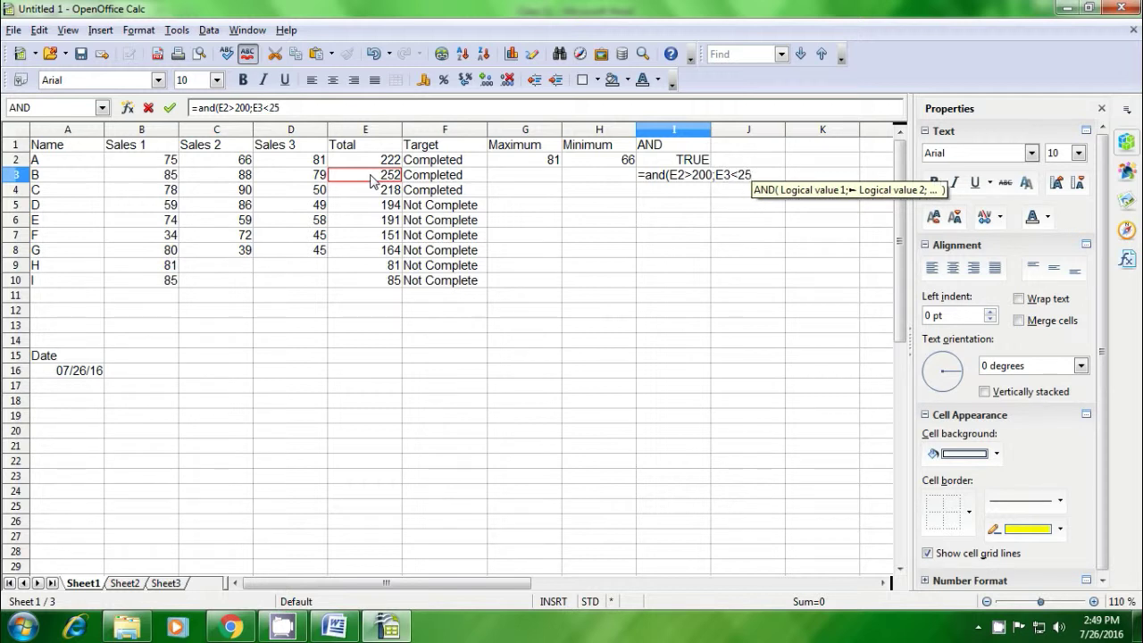
pyautogui.write('0')
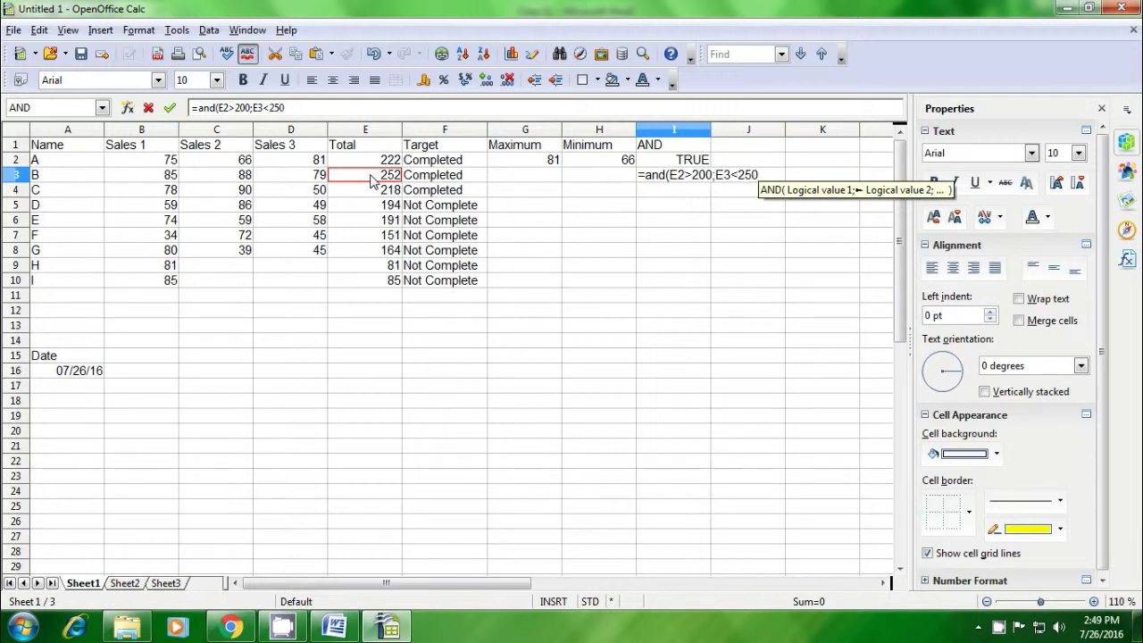
pyautogui.write(')')
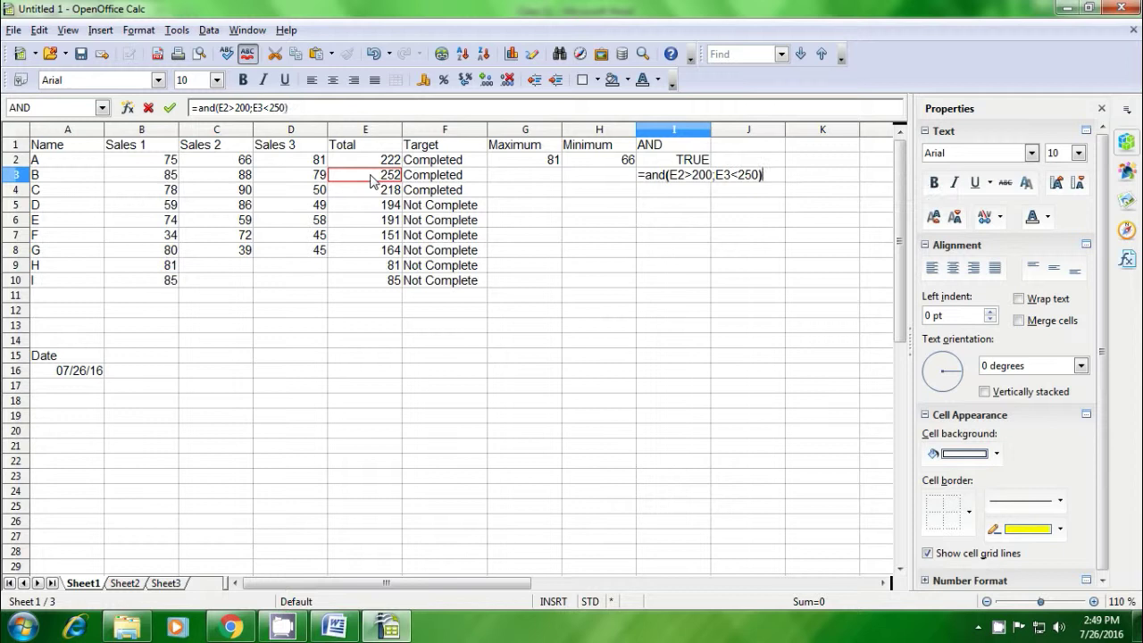
pyautogui.press('Return')
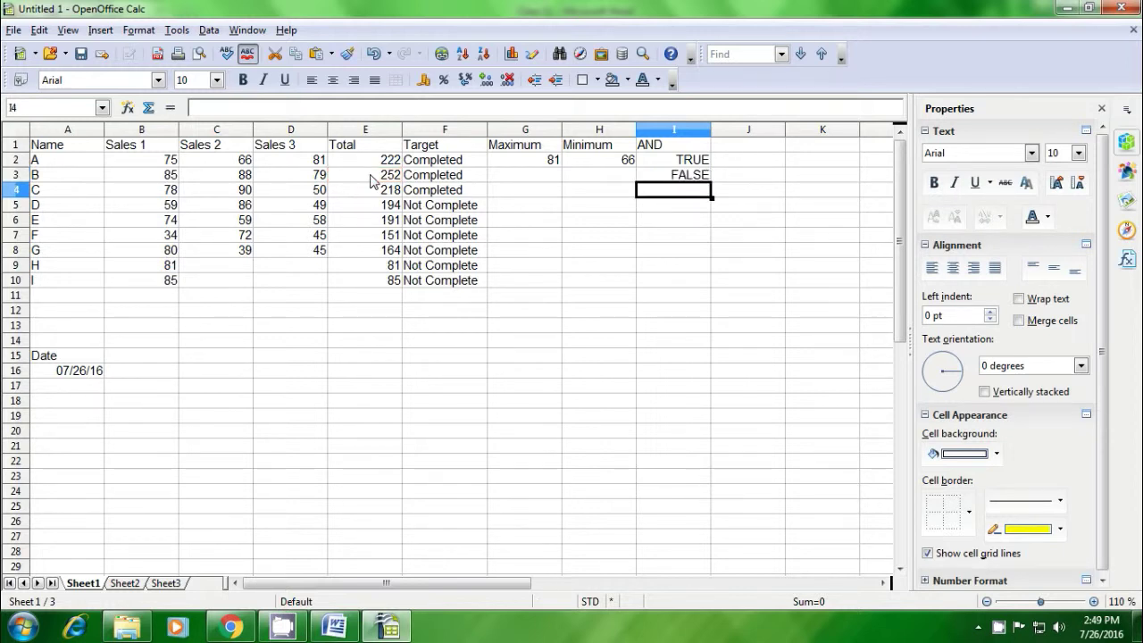
pyautogui.click(676, 179)
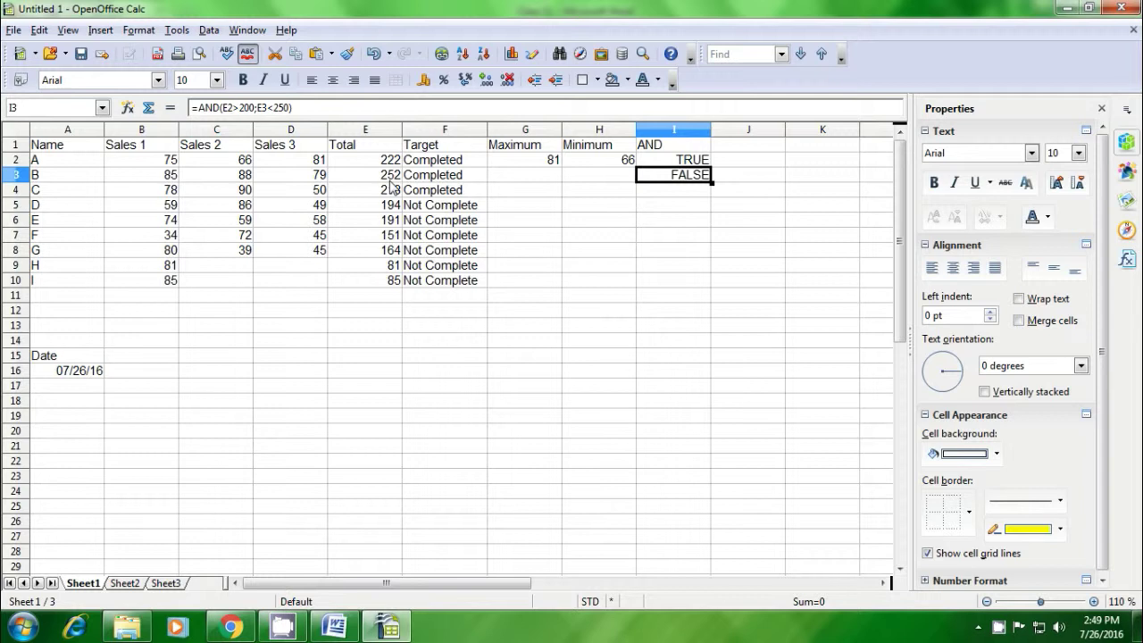
pyautogui.click(692, 203)
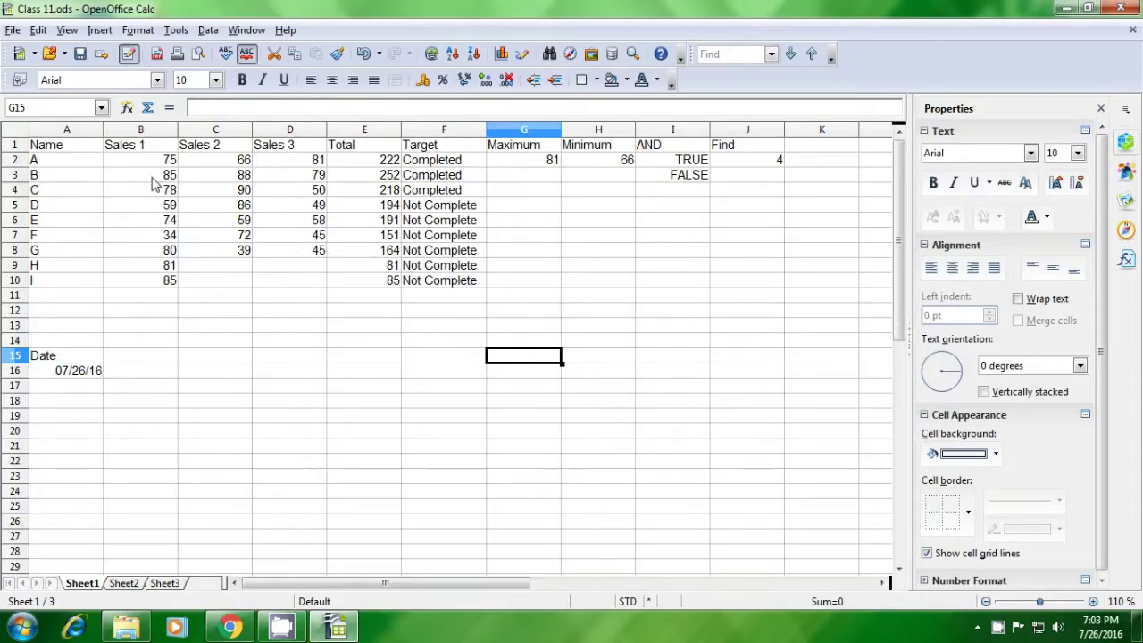
# Step: For the range A1:J11, set conditional formatting Condition 1 to cell value greater than 85 with the cell style Untitled1
pyautogui.moveTo(56, 145); pyautogui.dragTo(732, 308)
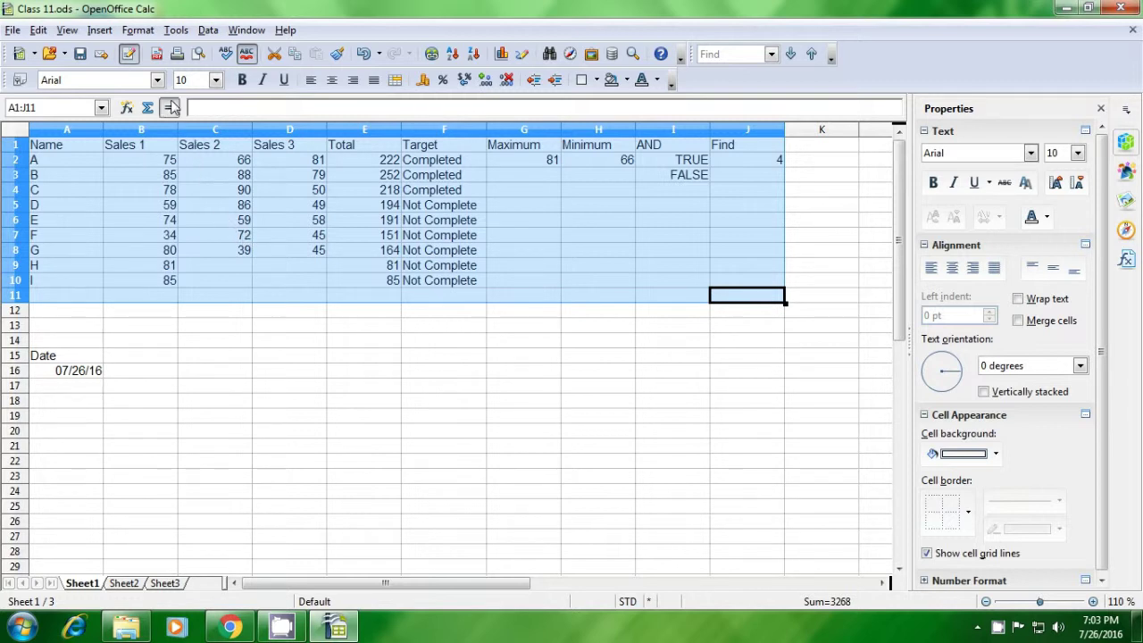
pyautogui.click(138, 31)
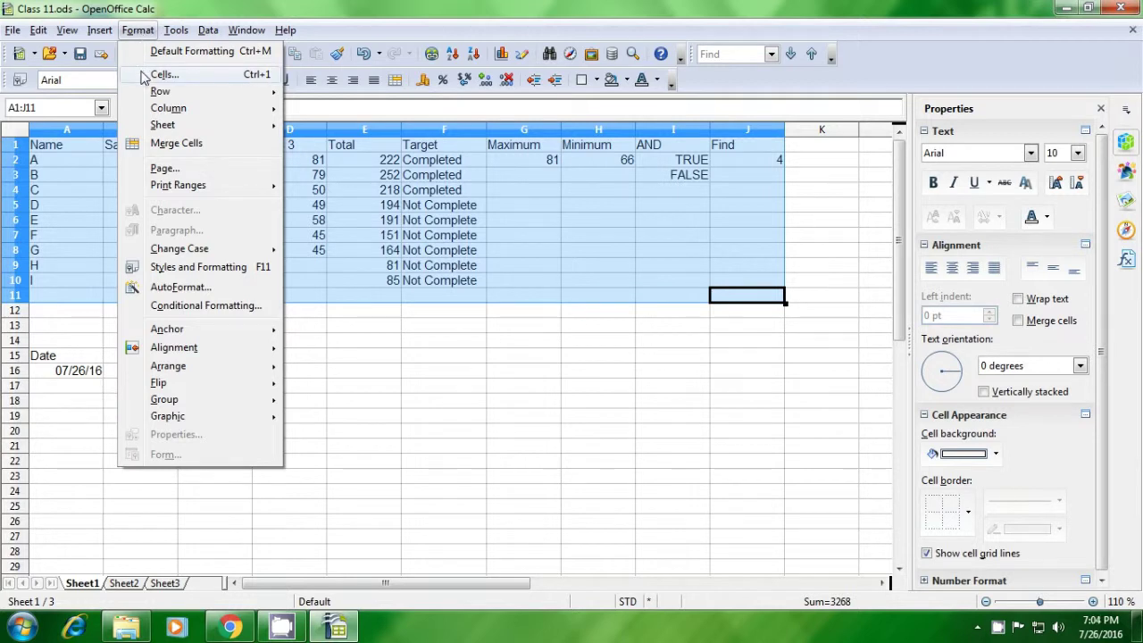
pyautogui.click(175, 309)
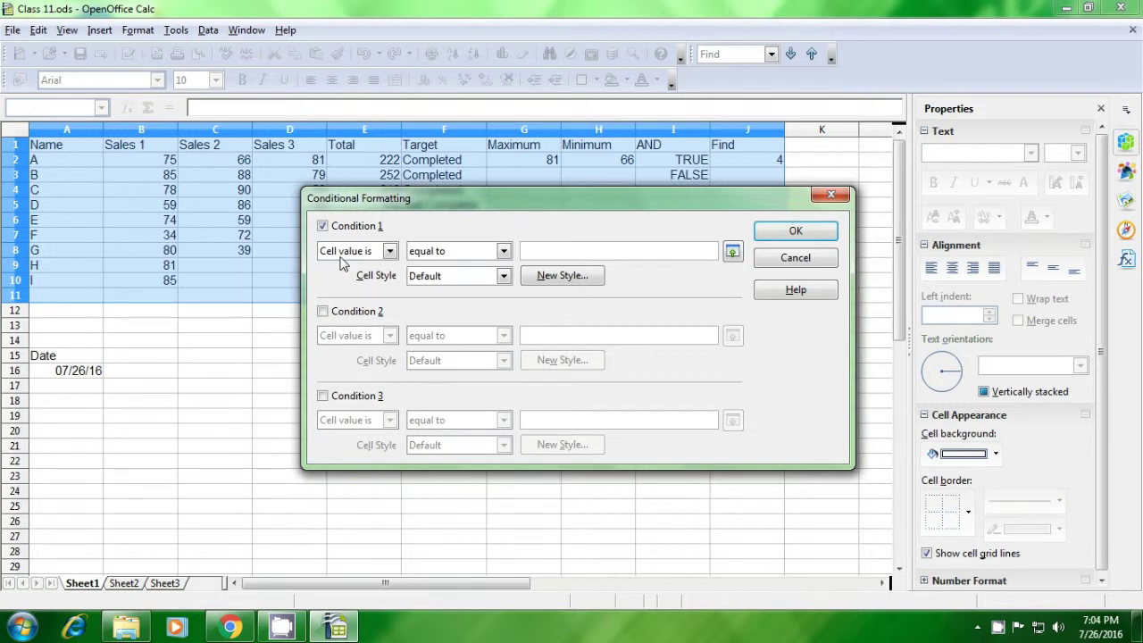
pyautogui.click(388, 253)
pyautogui.click(366, 270)
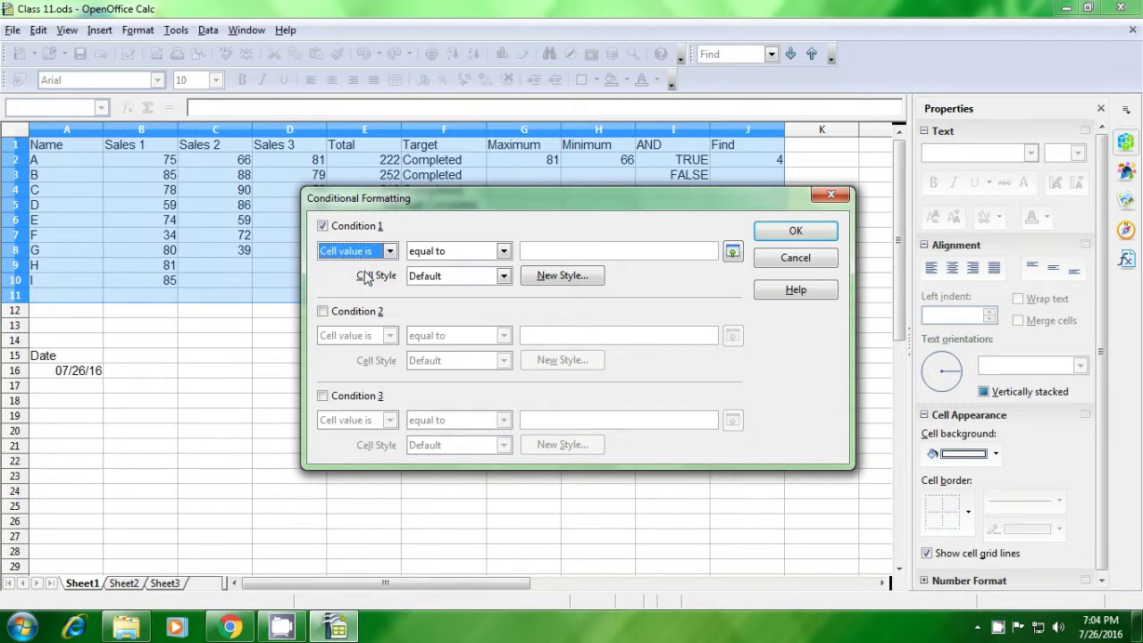
pyautogui.click(503, 252)
pyautogui.click(491, 296)
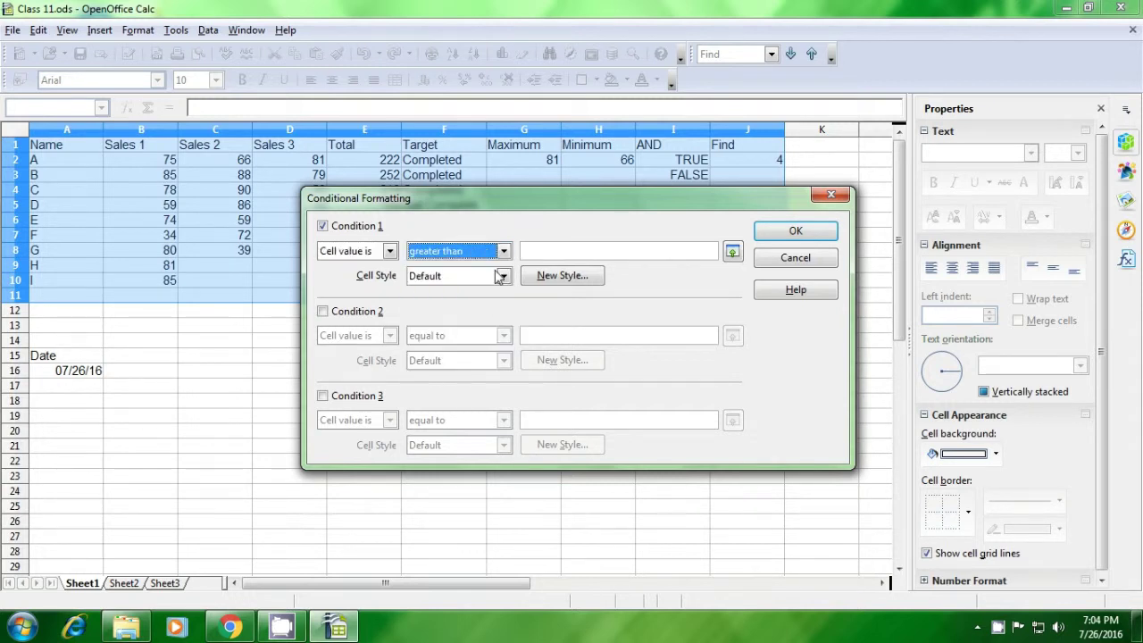
pyautogui.click(552, 251)
pyautogui.write('85')
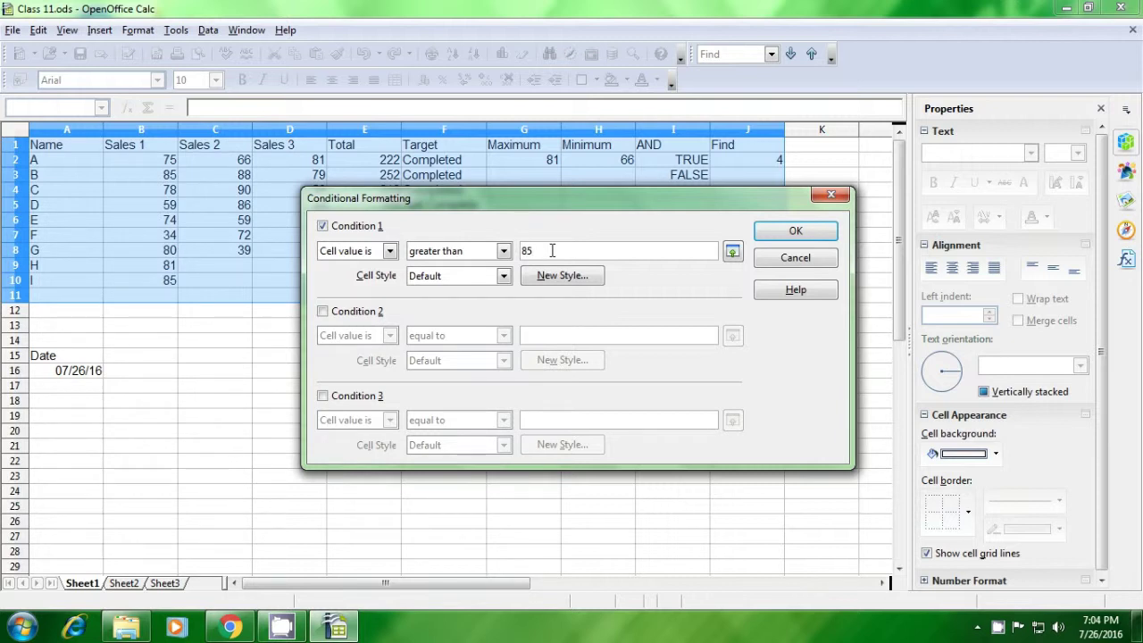
pyautogui.click(504, 276)
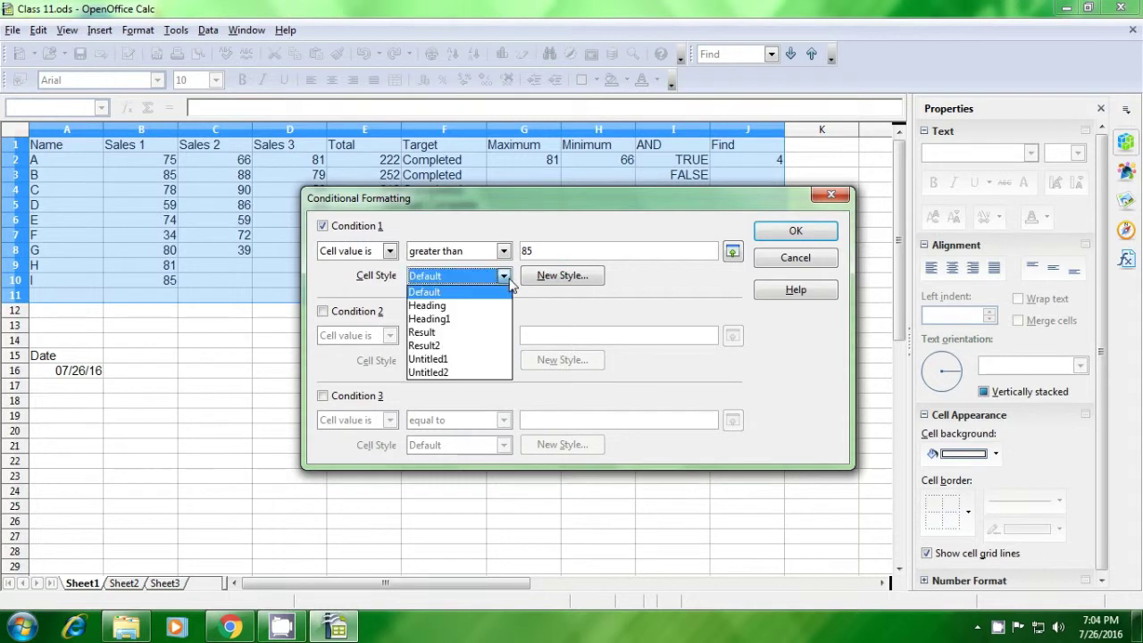
pyautogui.click(474, 361)
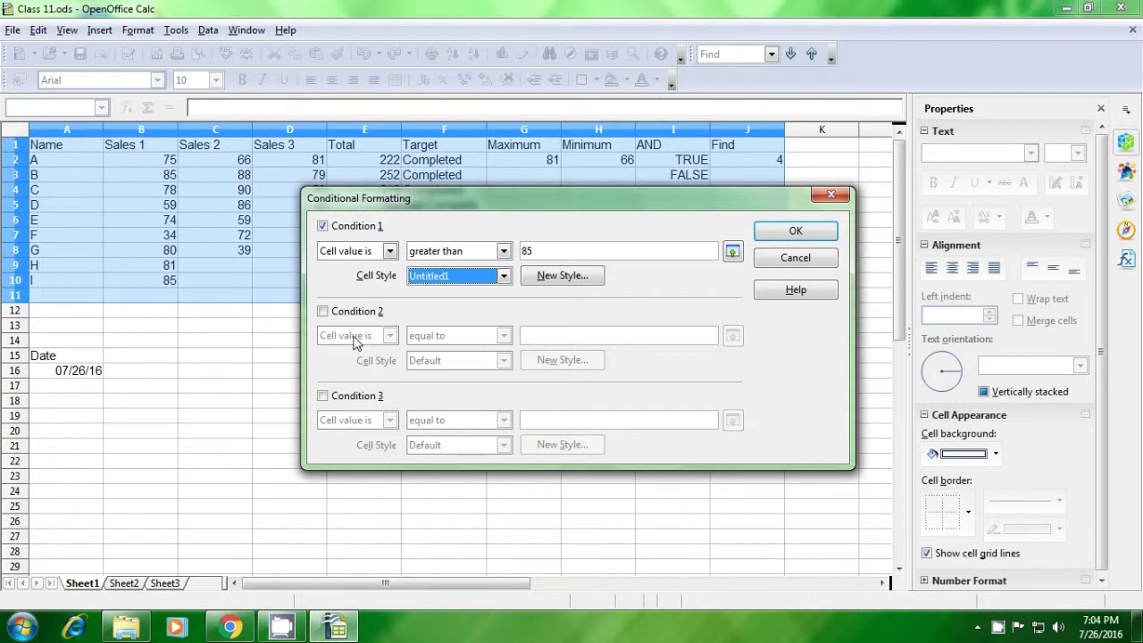
# Step: Enable Condition 2 for cell values less than 85 with the cell style Untitled2
pyautogui.click(325, 311)
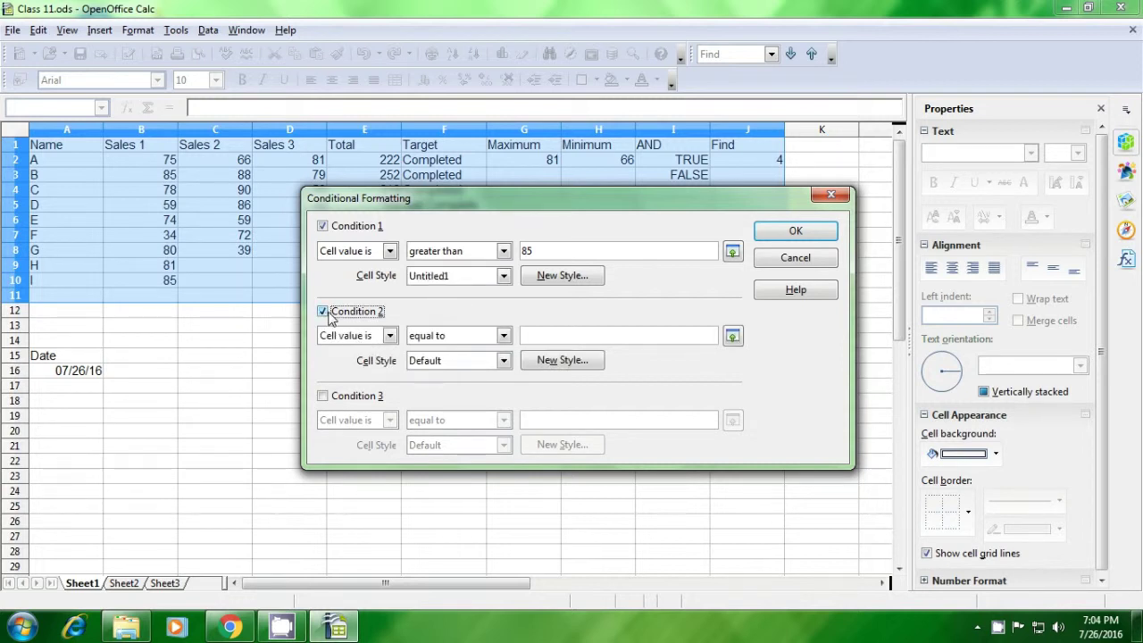
pyautogui.click(496, 336)
pyautogui.click(487, 363)
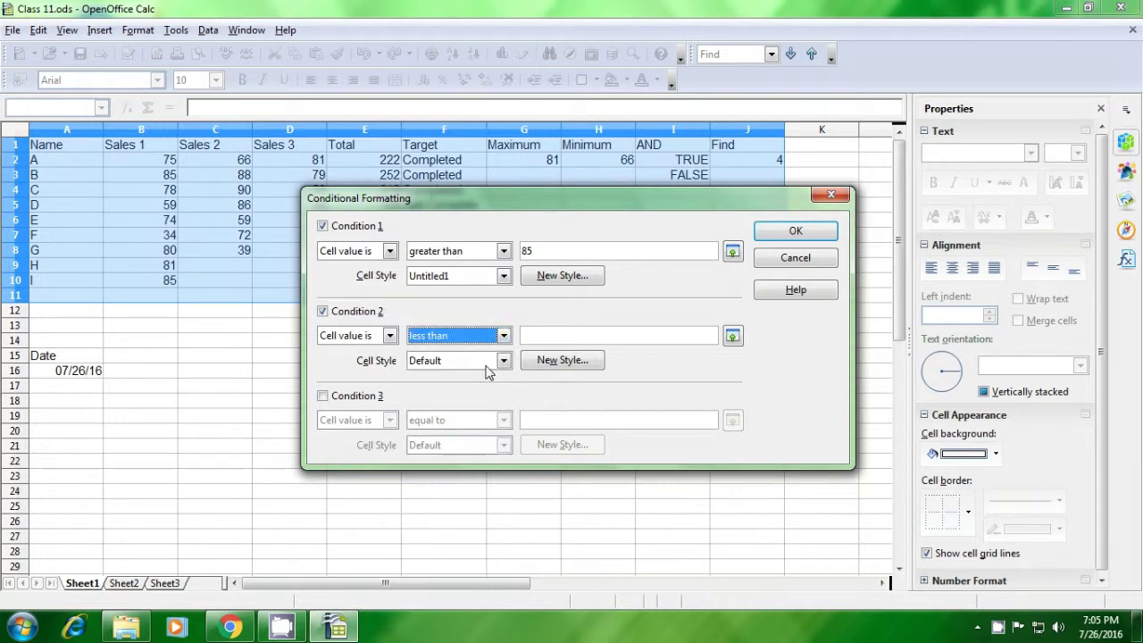
pyautogui.click(545, 335)
pyautogui.write('85')
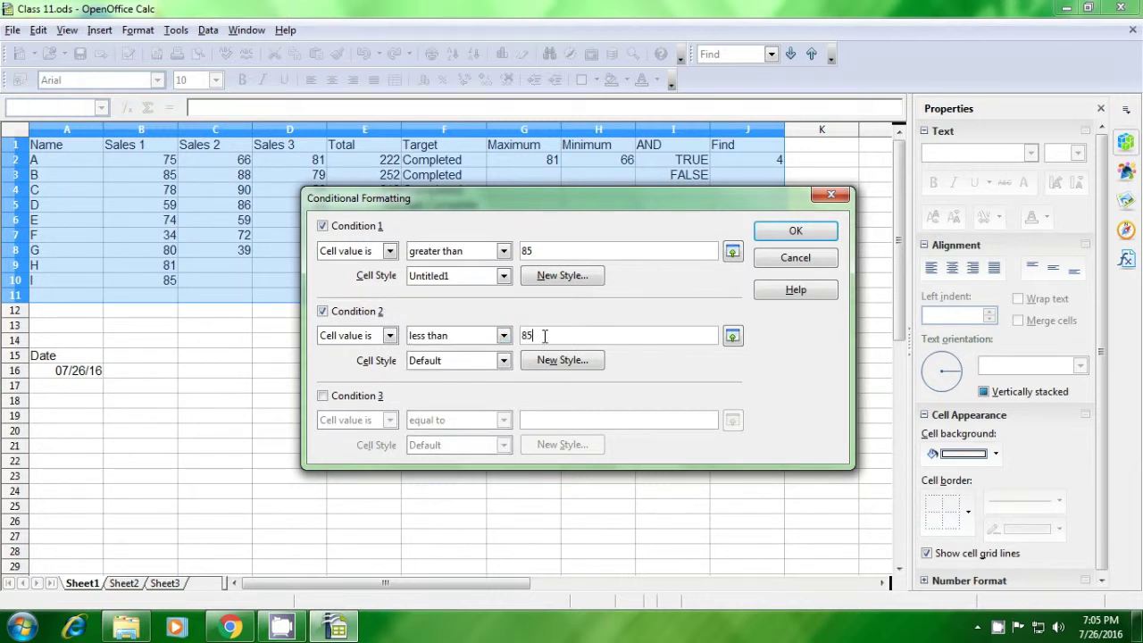
pyautogui.click(503, 361)
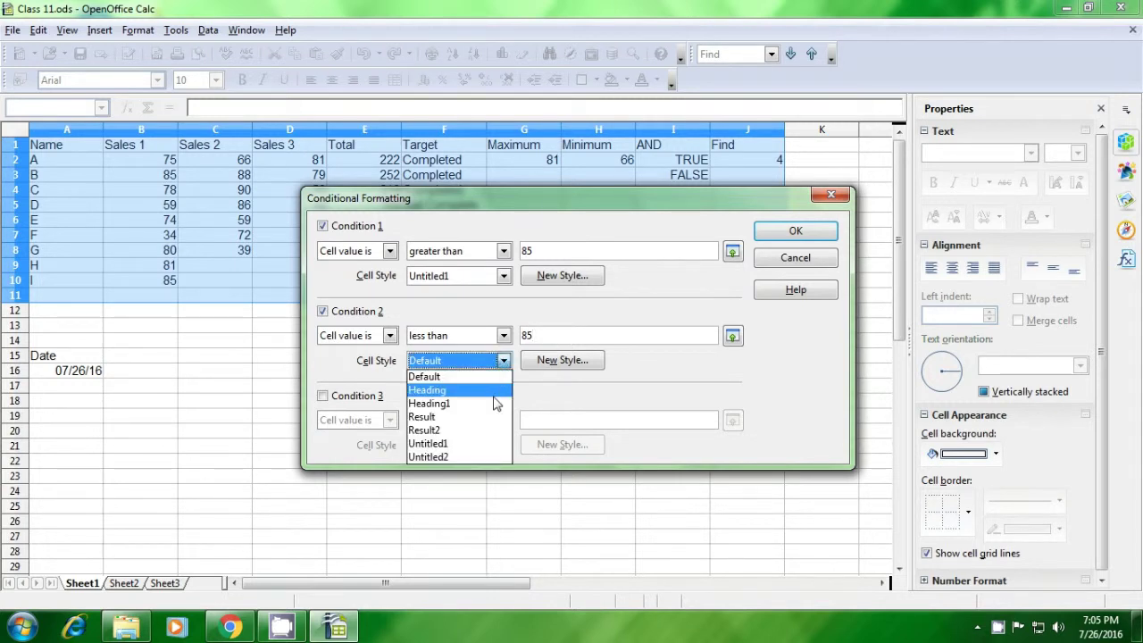
pyautogui.click(482, 457)
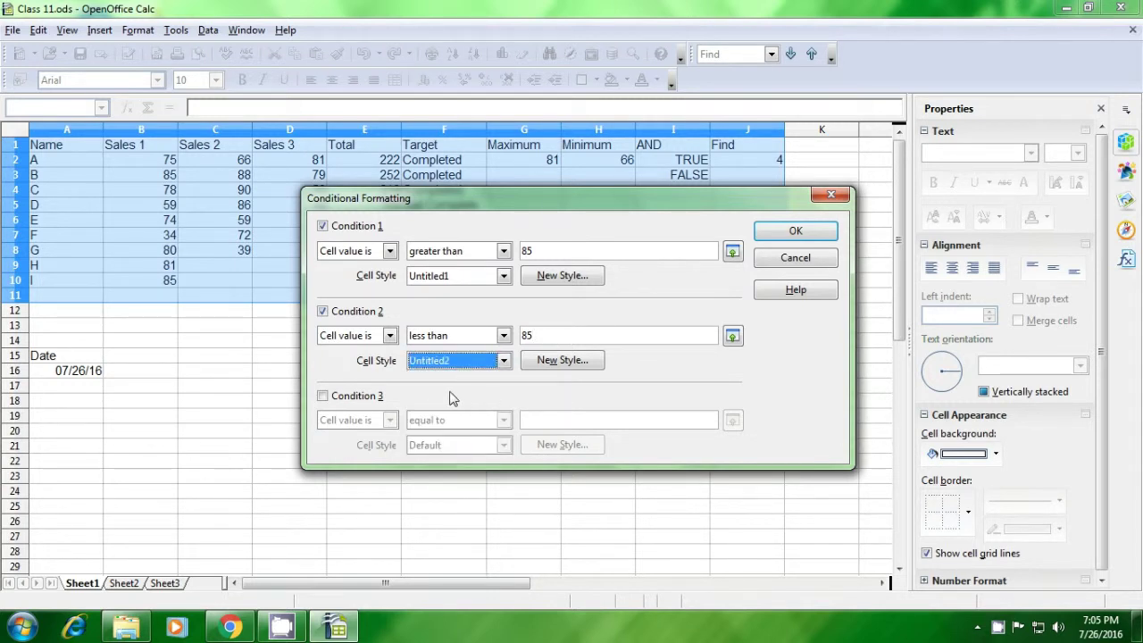
# Step: Enable Condition 3 for cell values equal to 85 with the Default style and apply the conditional formatting
pyautogui.click(323, 397)
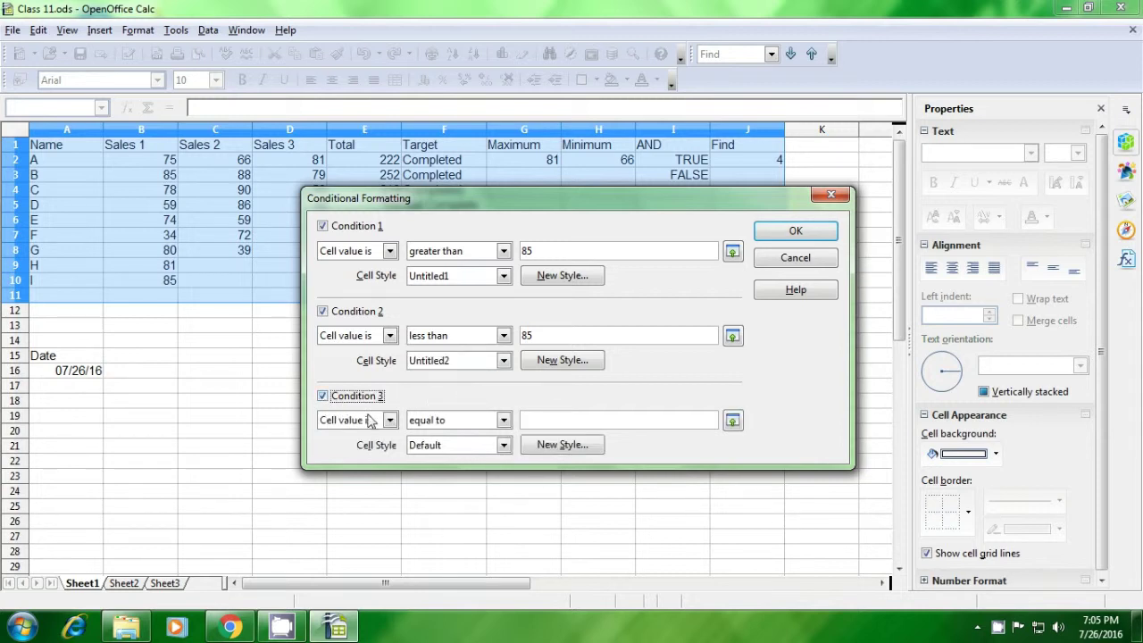
pyautogui.click(547, 420)
pyautogui.write('85')
pyautogui.click(793, 232)
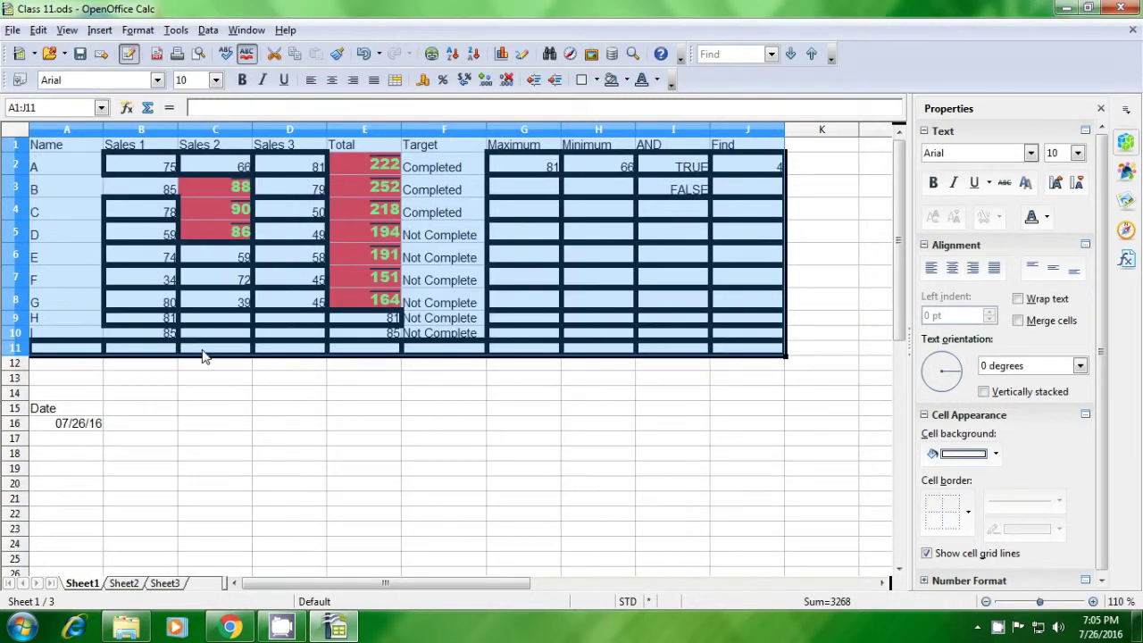
pyautogui.click(263, 401)
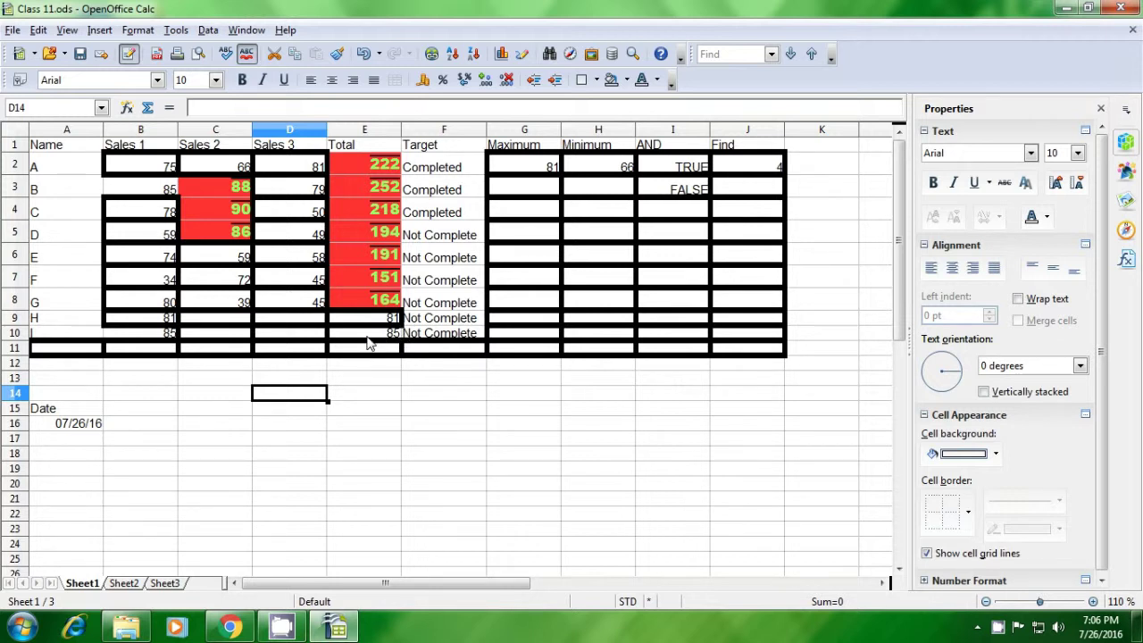
pyautogui.click(399, 384)
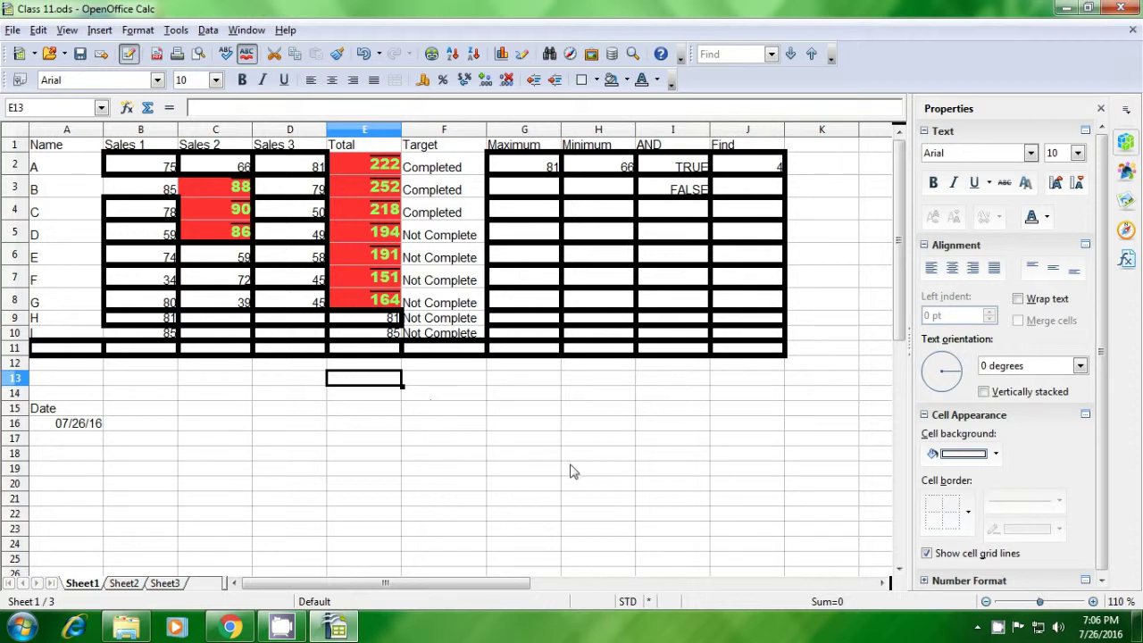
pyautogui.click(998, 629)
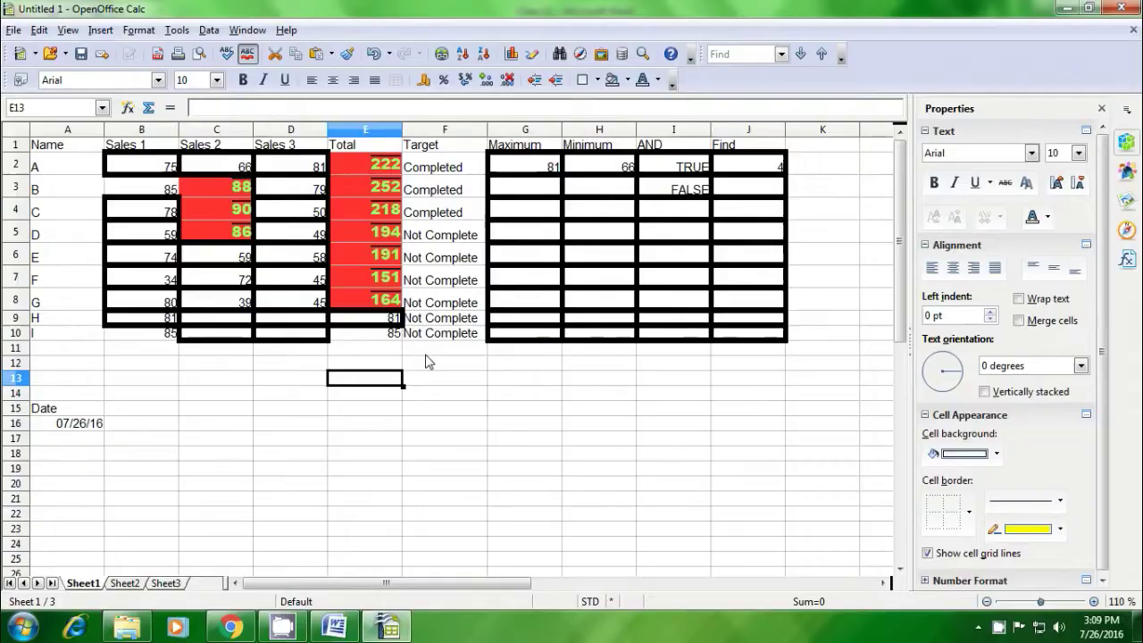
pyautogui.click(449, 376)
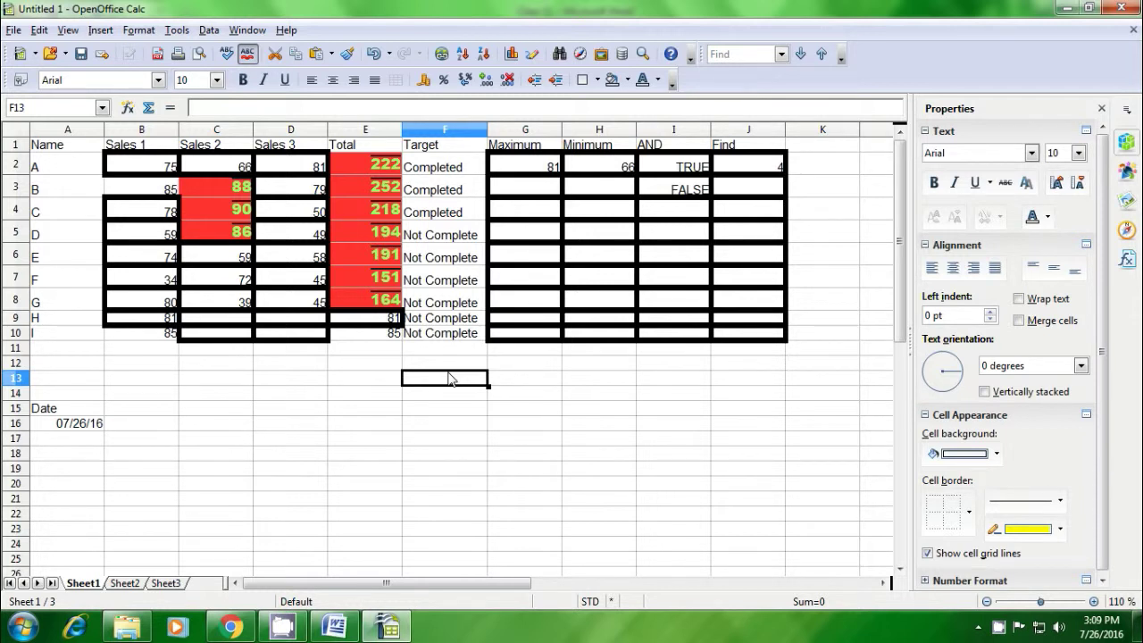
# Step: Apply an AutoFilter to the sales table's header row, starting from the Name header in cell A1
pyautogui.click(57, 151)
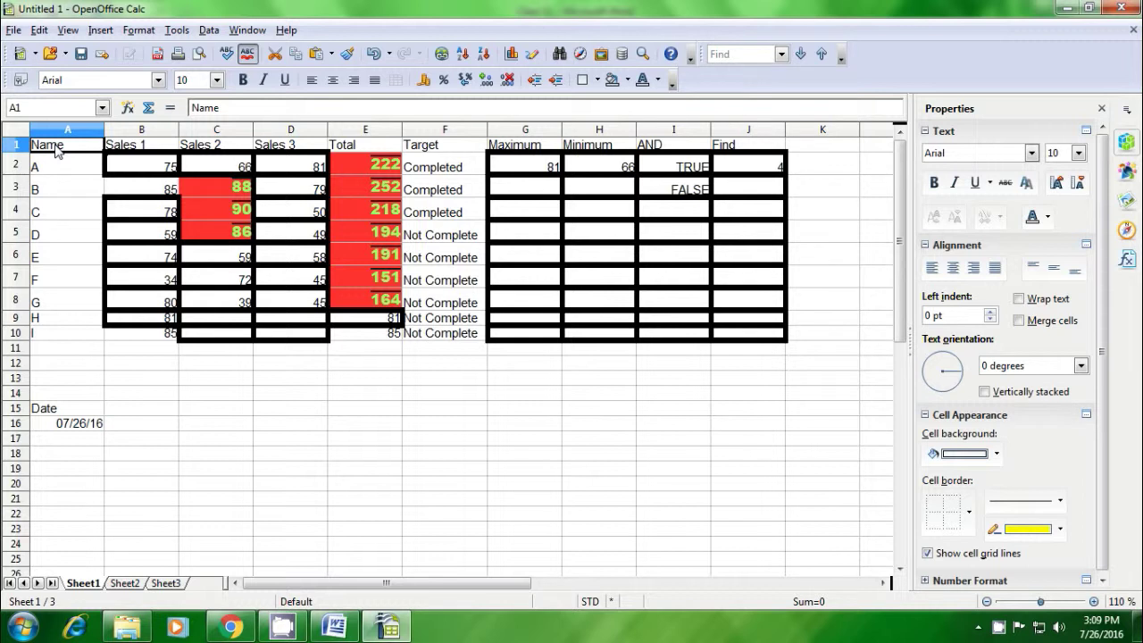
pyautogui.click(207, 31)
pyautogui.moveTo(245, 109)
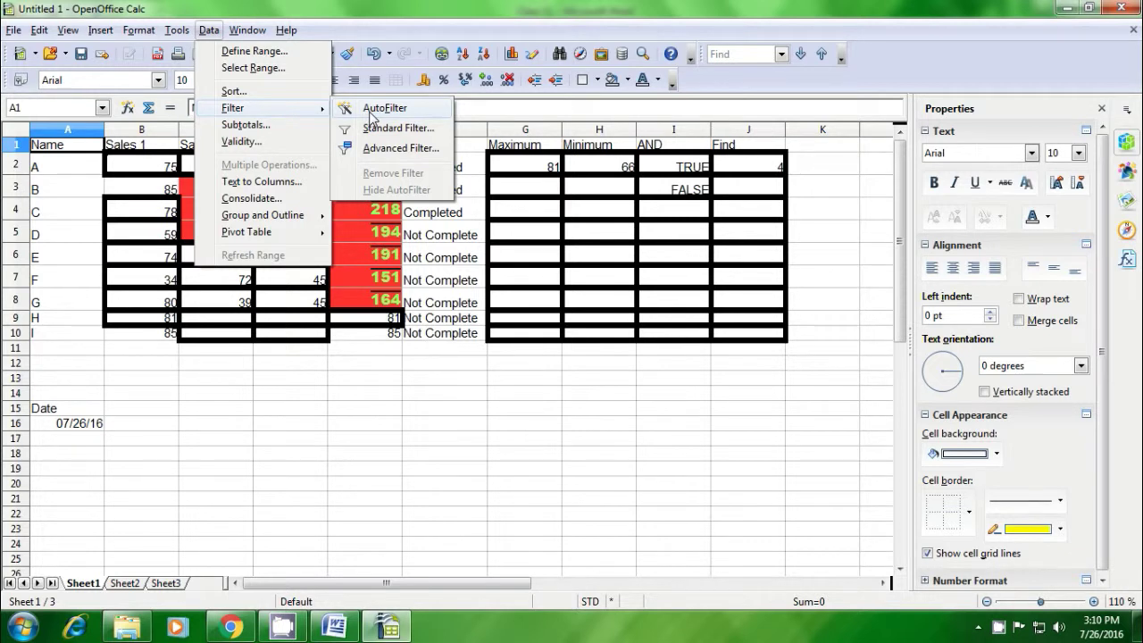
pyautogui.click(372, 111)
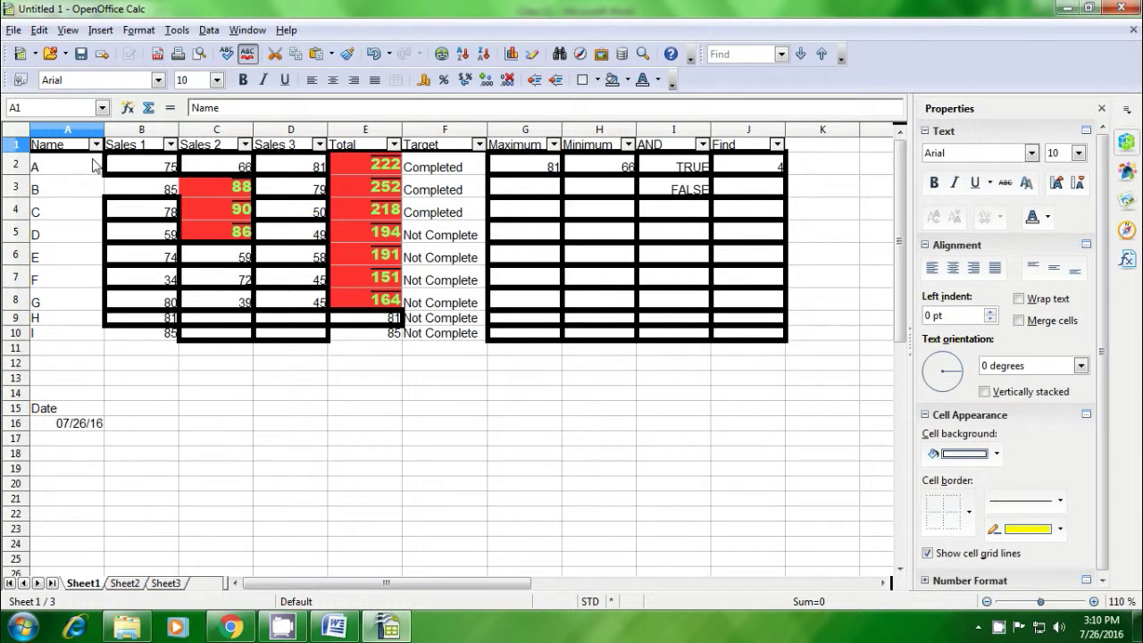
# Step: Filter the Name column to show only the rows for name A
pyautogui.click(94, 145)
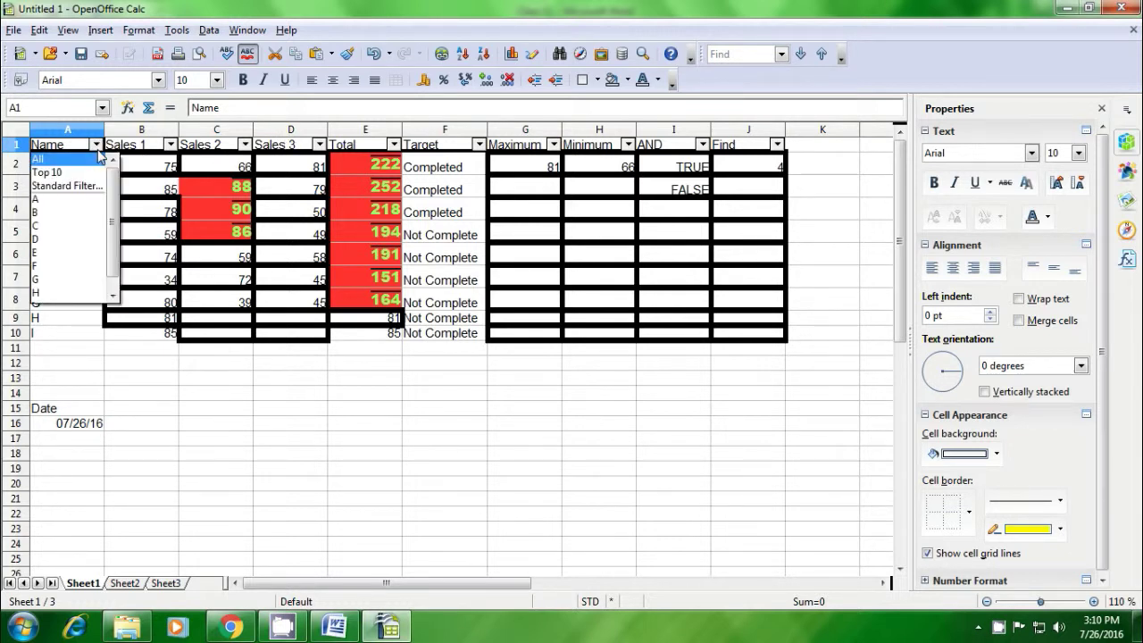
pyautogui.click(40, 199)
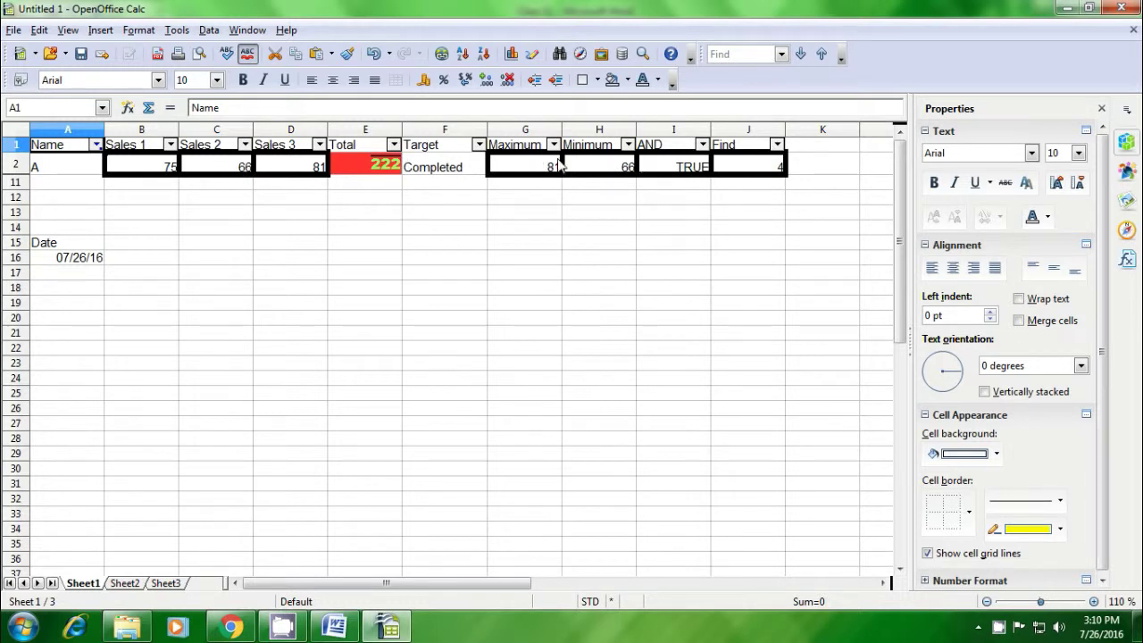
pyautogui.click(143, 230)
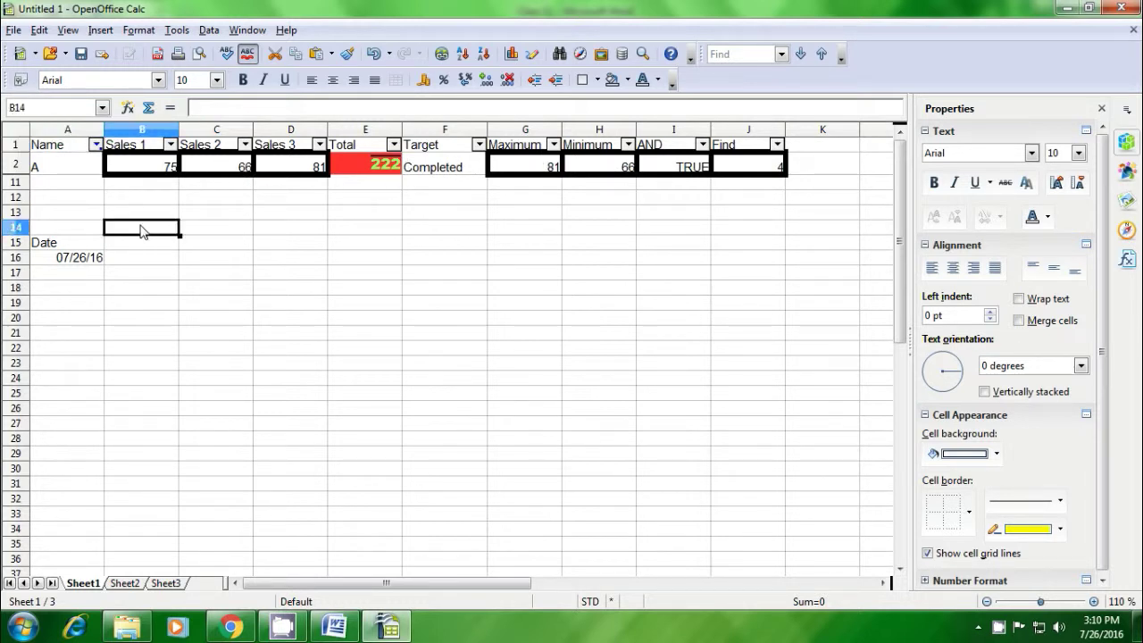
# Step: Try the Top 10 filter on the Name column and reset that column's filter to All
pyautogui.click(95, 145)
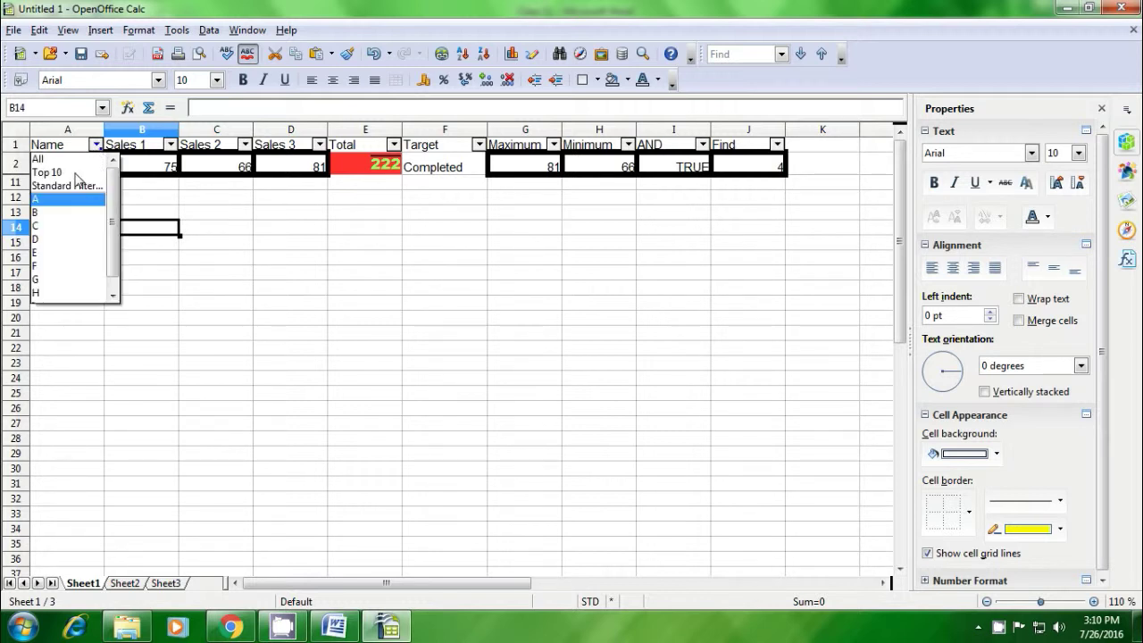
pyautogui.click(77, 174)
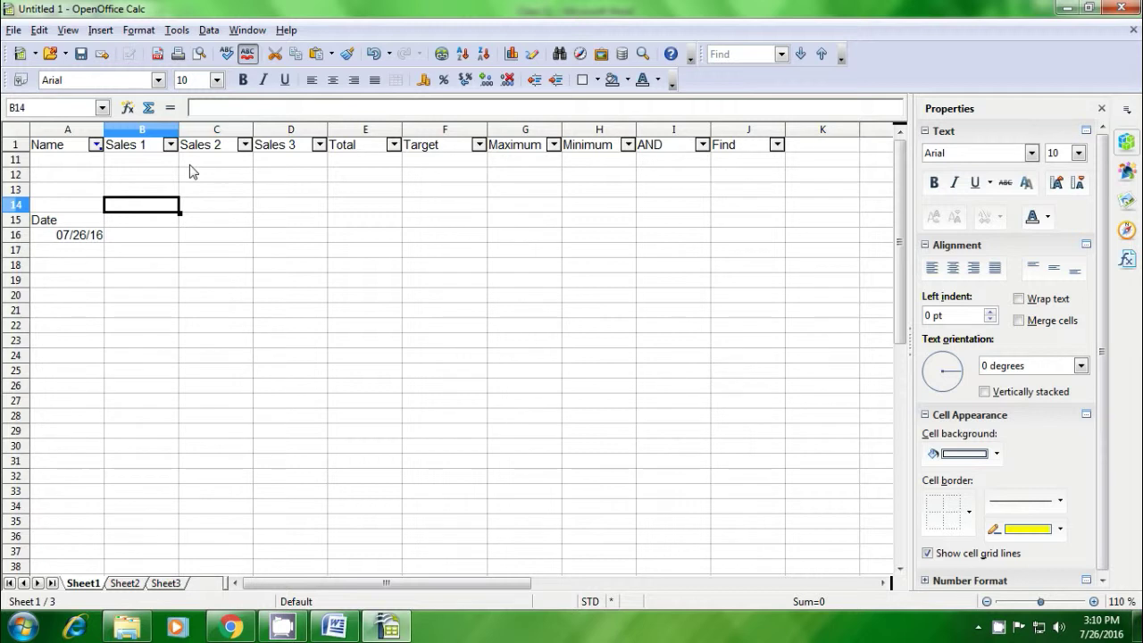
pyautogui.click(94, 144)
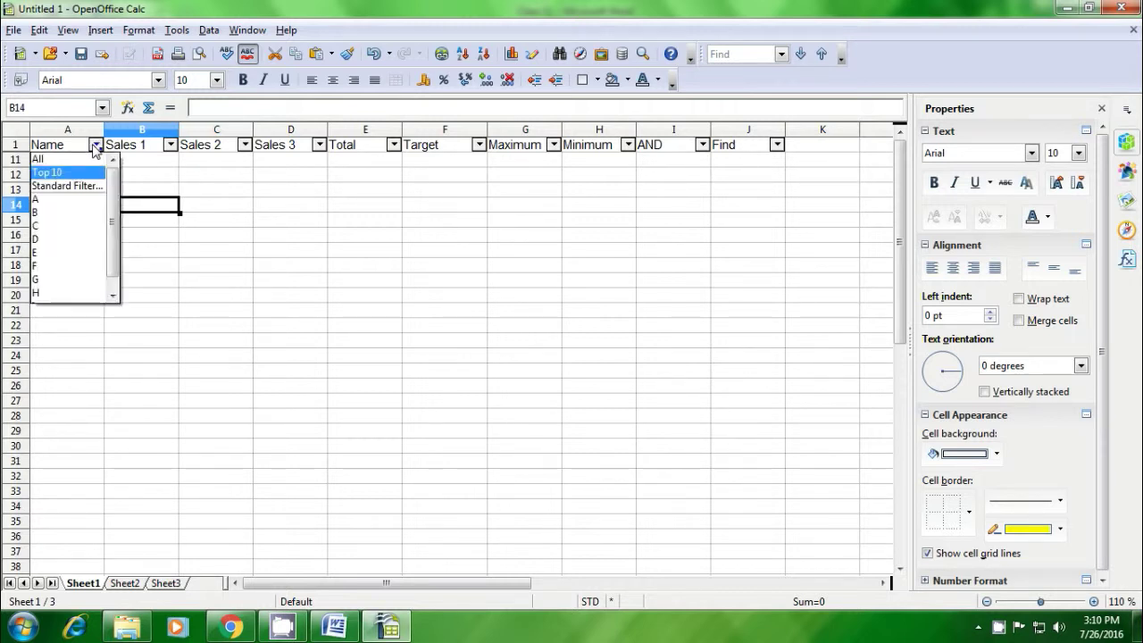
pyautogui.click(89, 165)
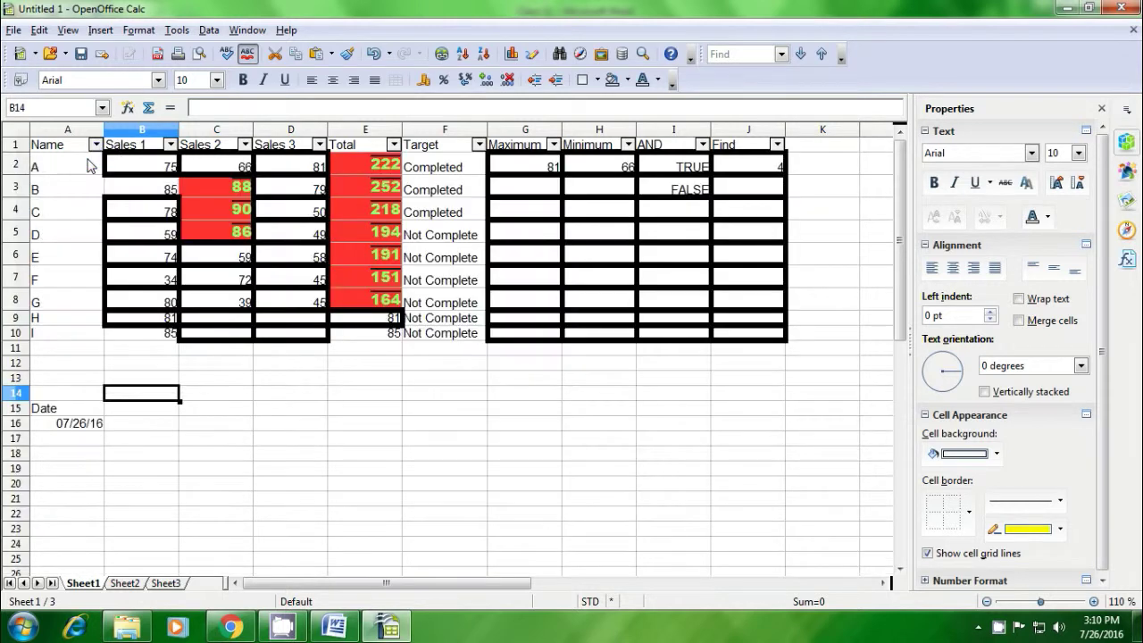
pyautogui.click(355, 400)
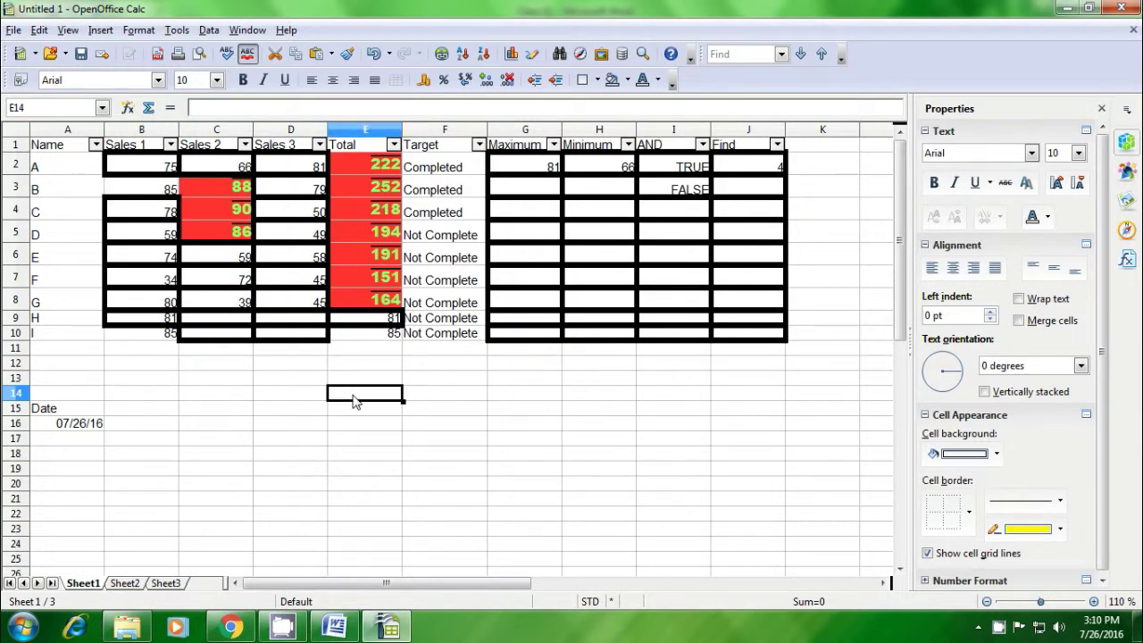